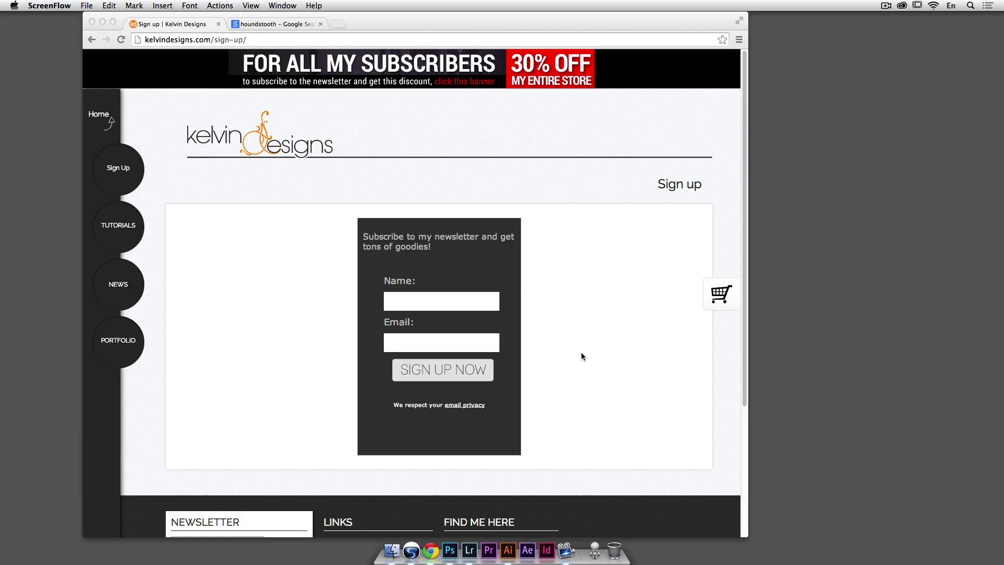
Step: In Lightroom's Develop module, eyedrop the wall to set Custom white balance: Temp 3100, Tint +15
alt+click(811, 467)
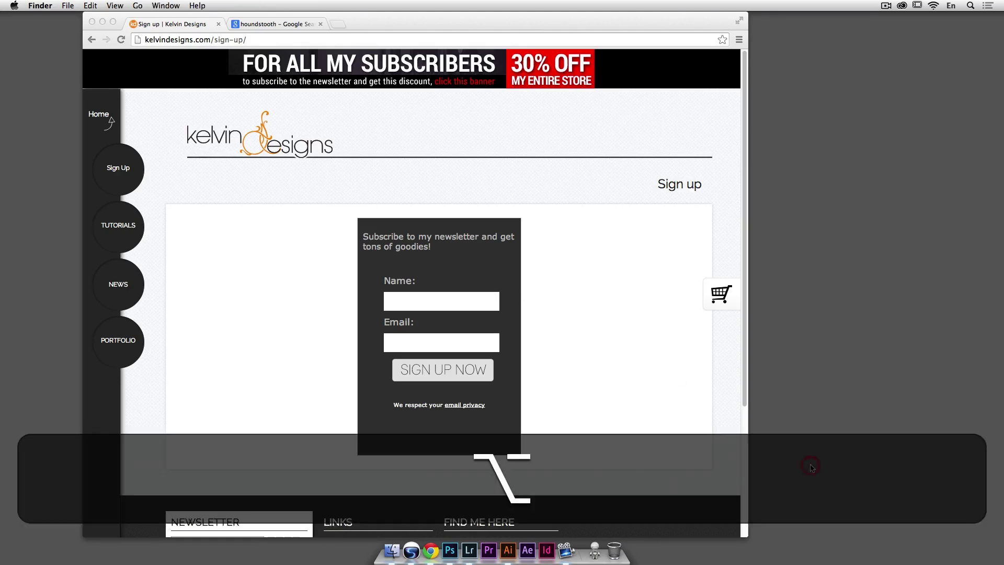
click(469, 551)
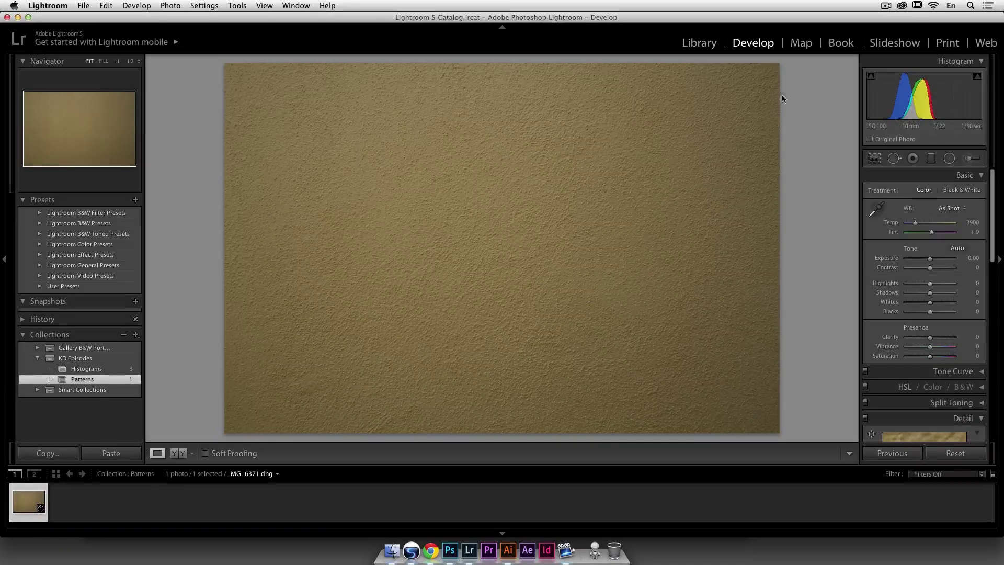
click(880, 210)
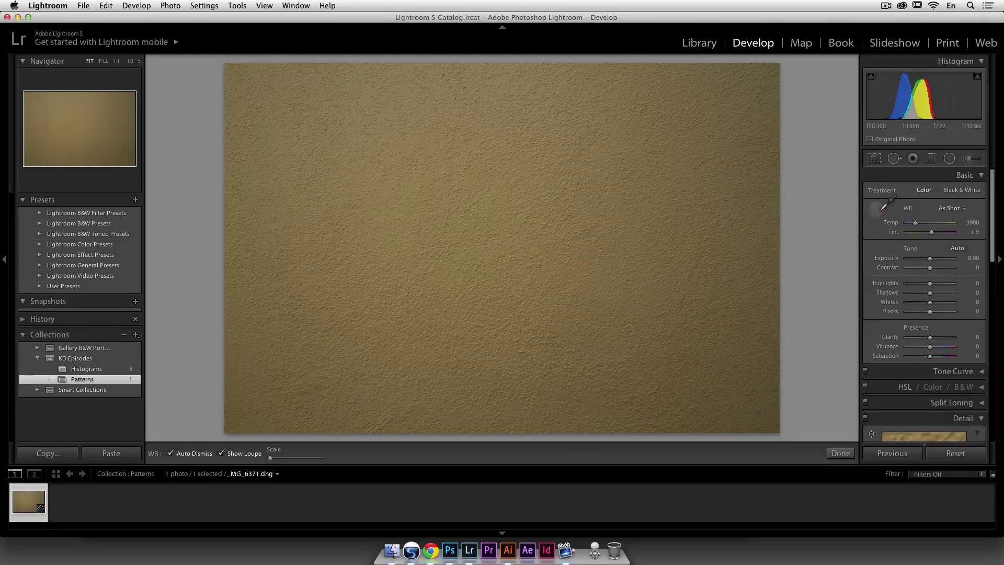
click(567, 182)
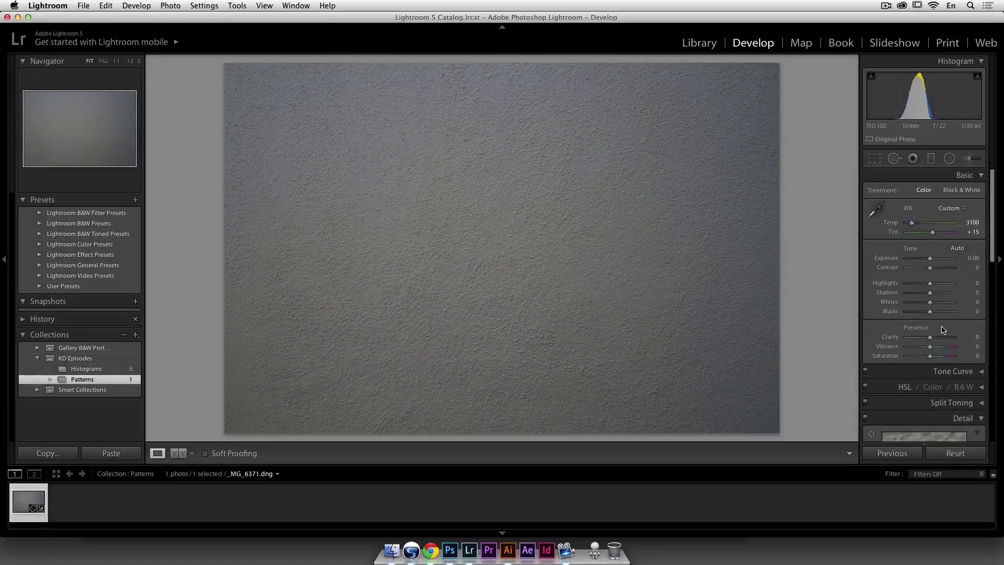
scroll(943, 329, down, 8)
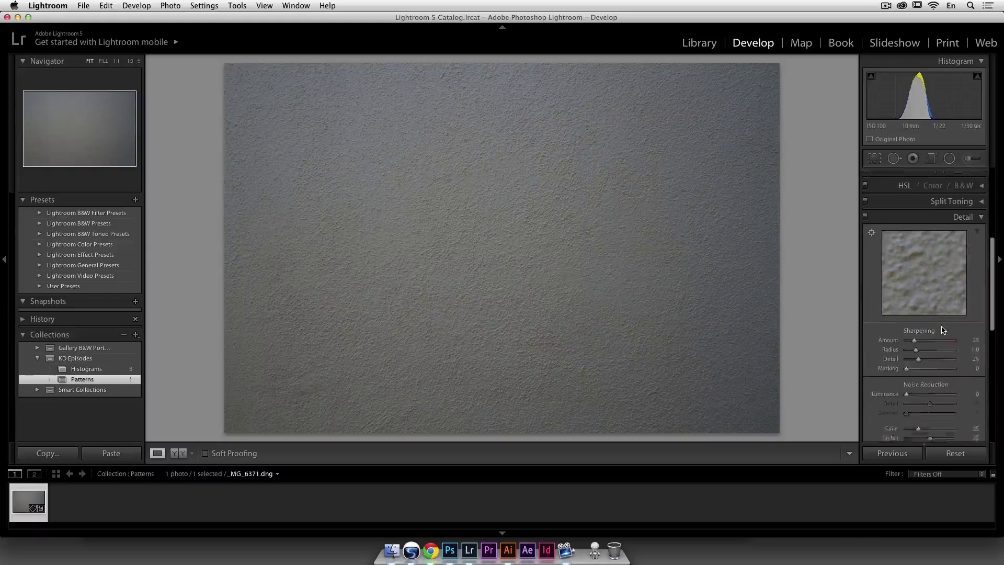
scroll(943, 330, down, 4)
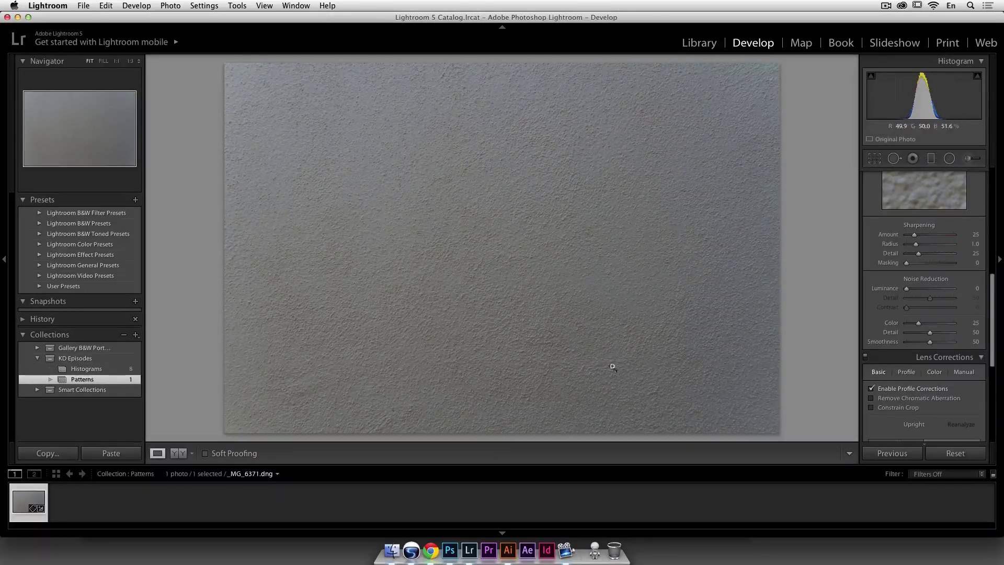
scroll(884, 384, up, 3)
scroll(886, 376, up, 6)
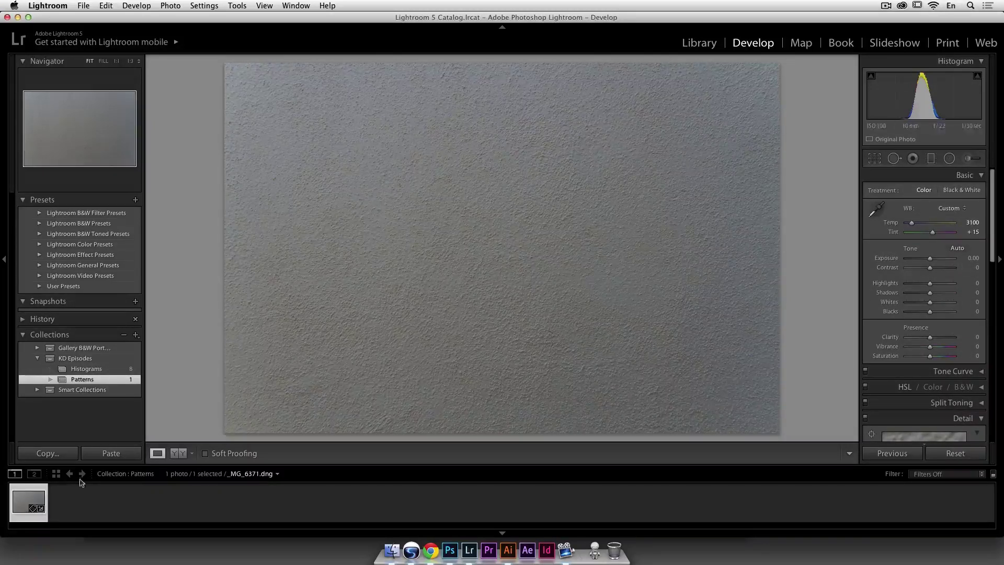
Step: Send the wall photo _MG_6371.dng to Photoshop CC 2014 for editing
right_click(26, 492)
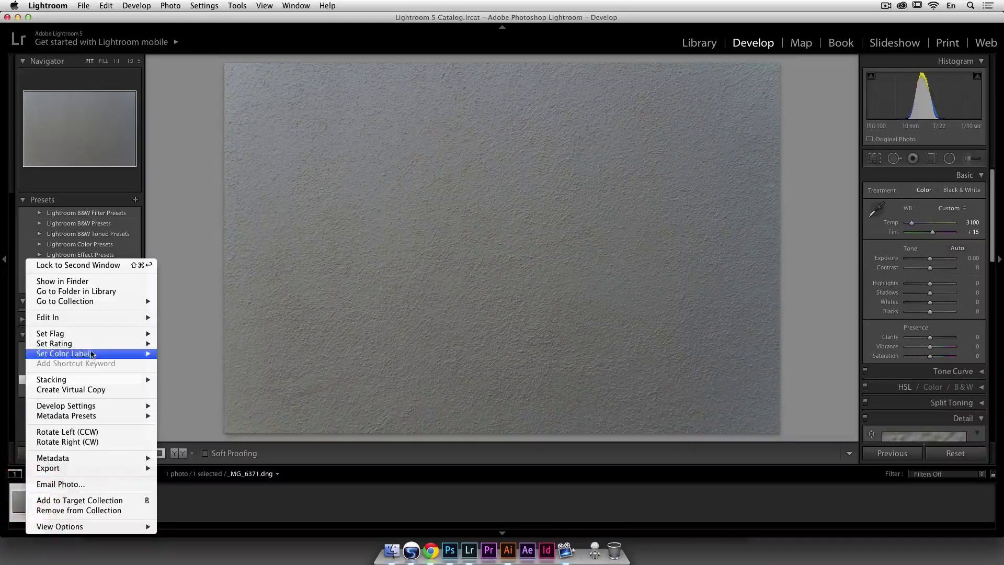
mouse_move(104, 320)
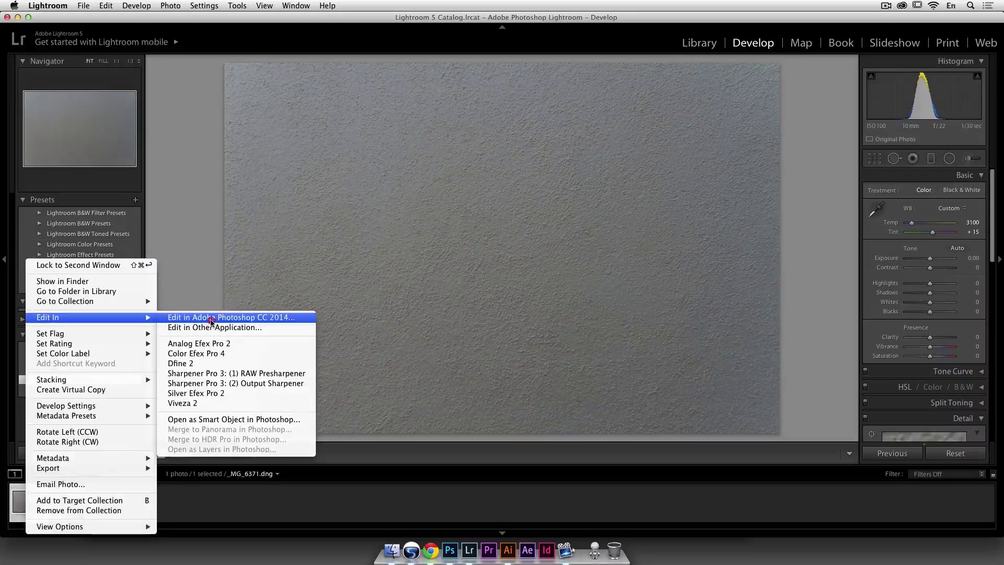
click(210, 318)
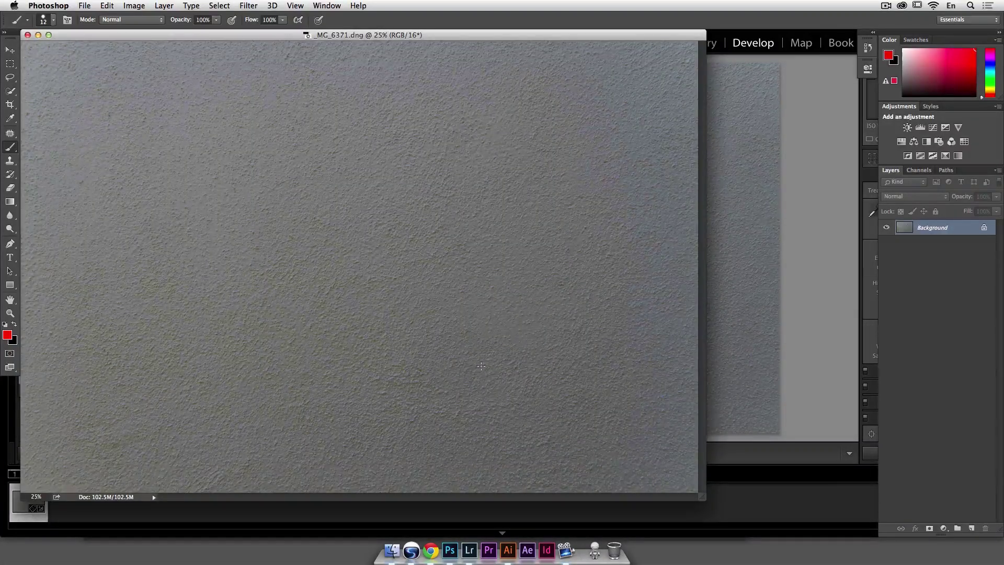
Step: Hide Lightroom and Chrome, and reposition the photo's document window
right_click(469, 549)
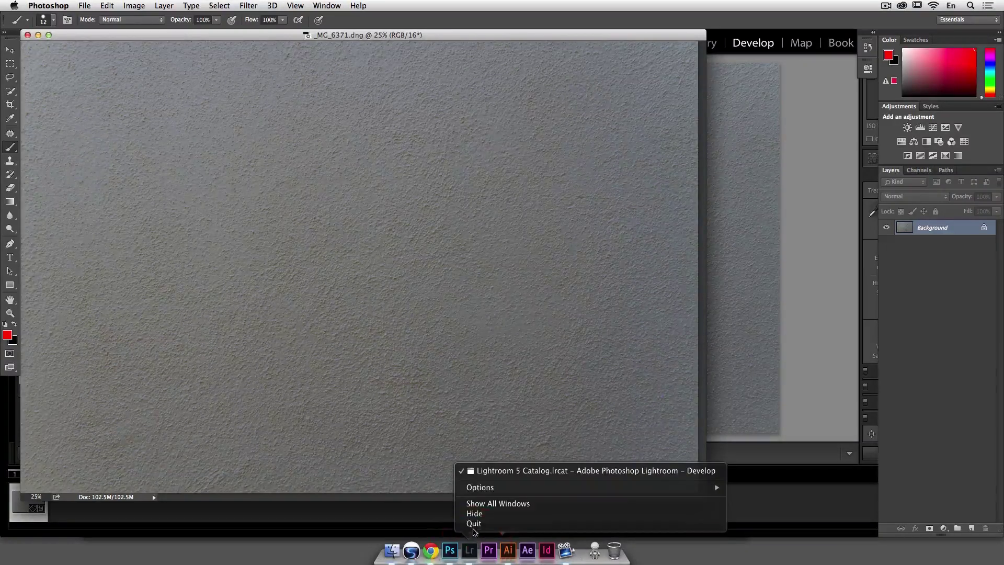
click(474, 514)
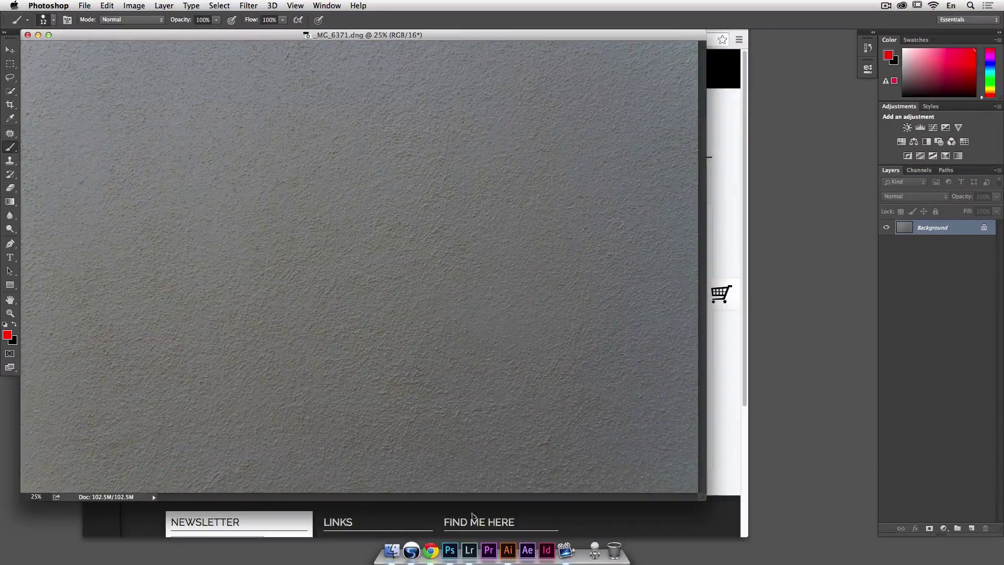
right_click(430, 549)
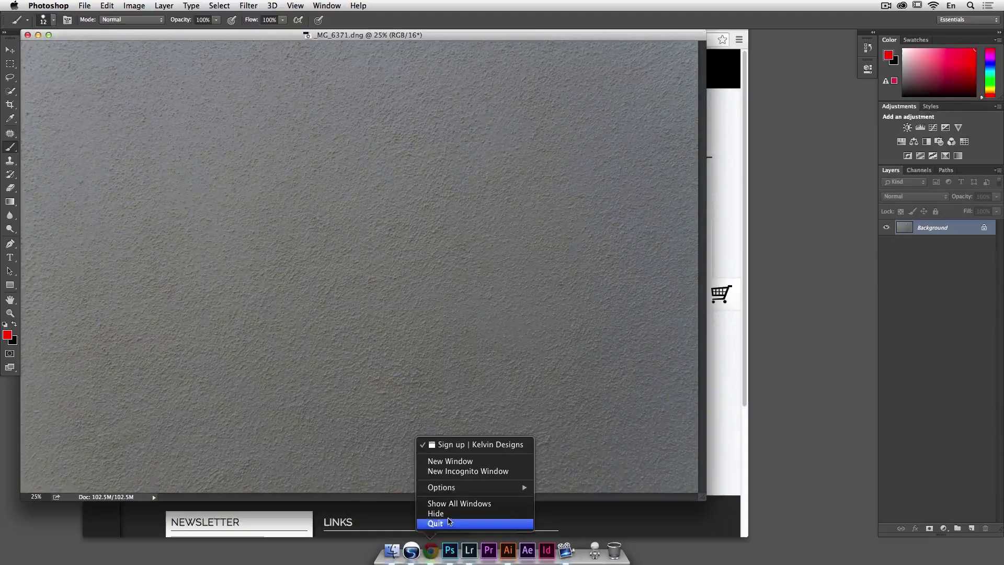
click(448, 515)
drag(534, 40, 616, 52)
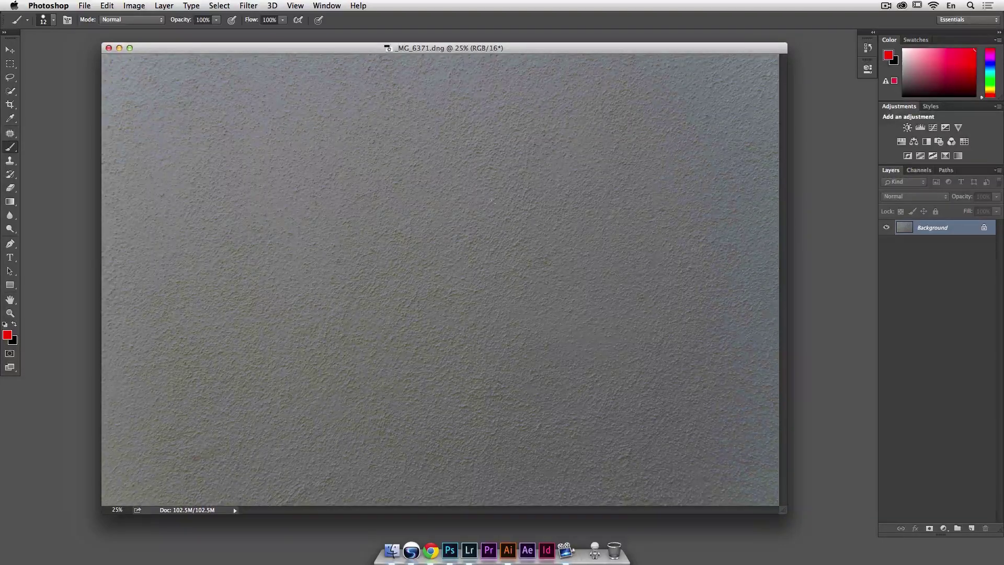
click(249, 6)
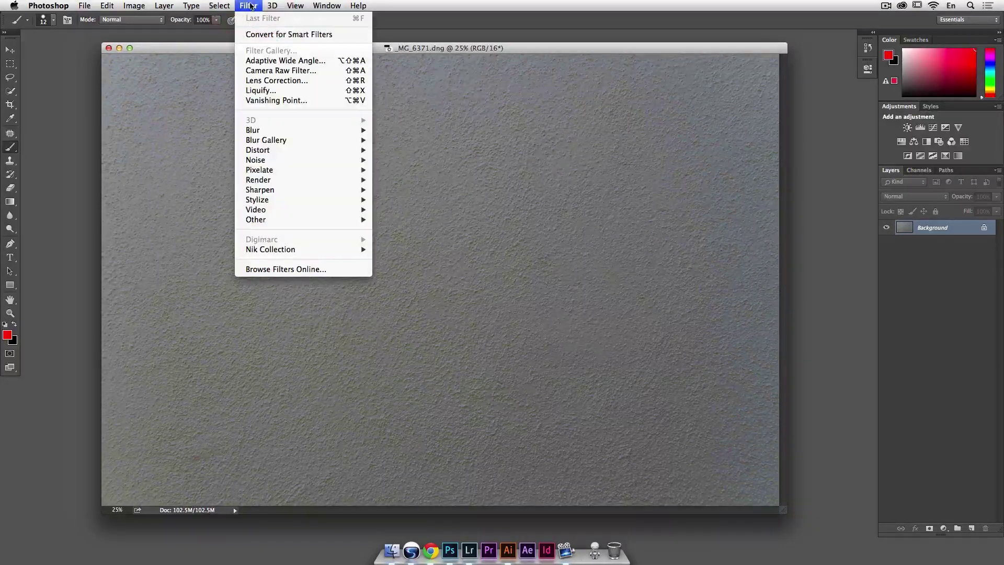
mouse_move(272, 219)
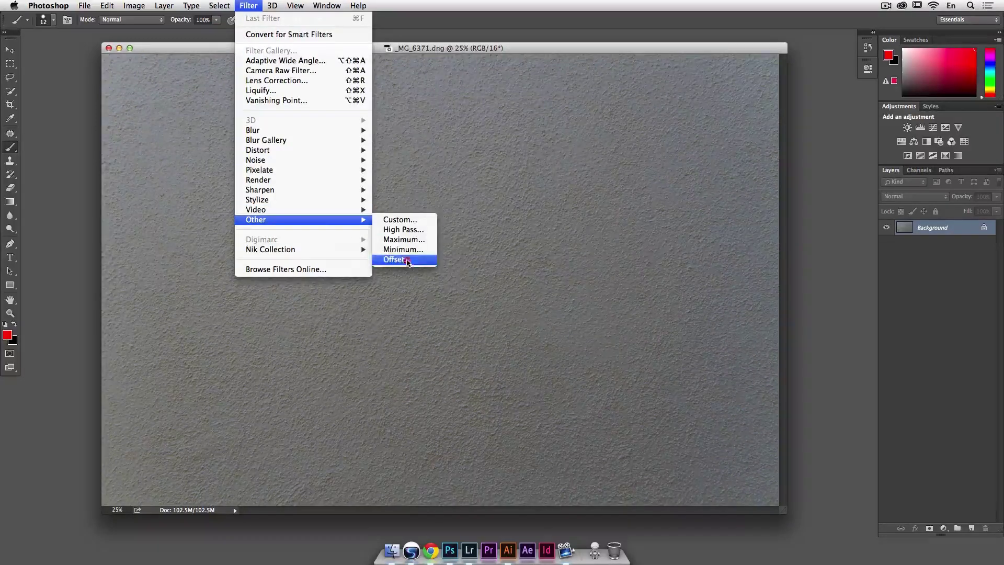
click(403, 257)
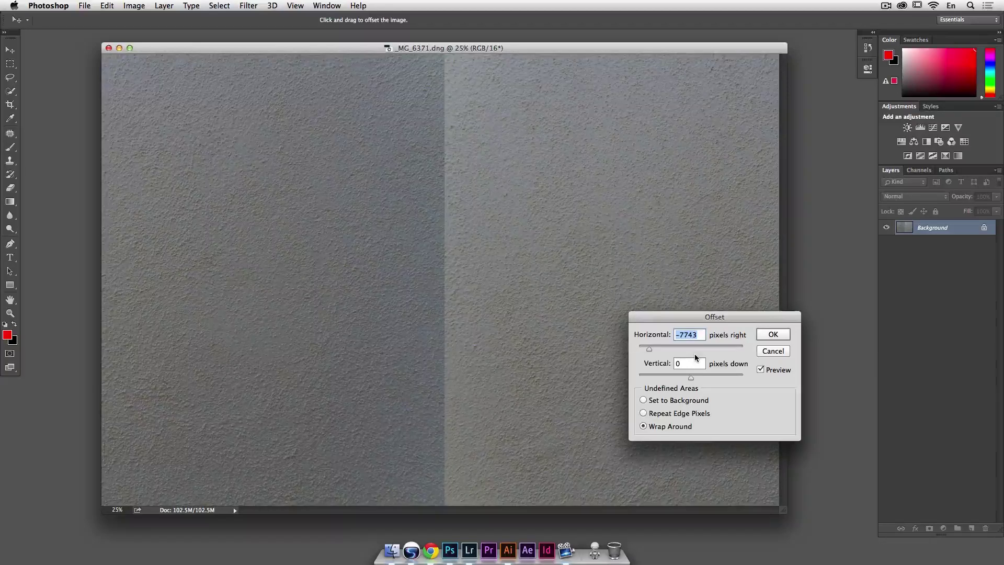
text(500)
key(Tab)
text(500)
key(shift+Tab)
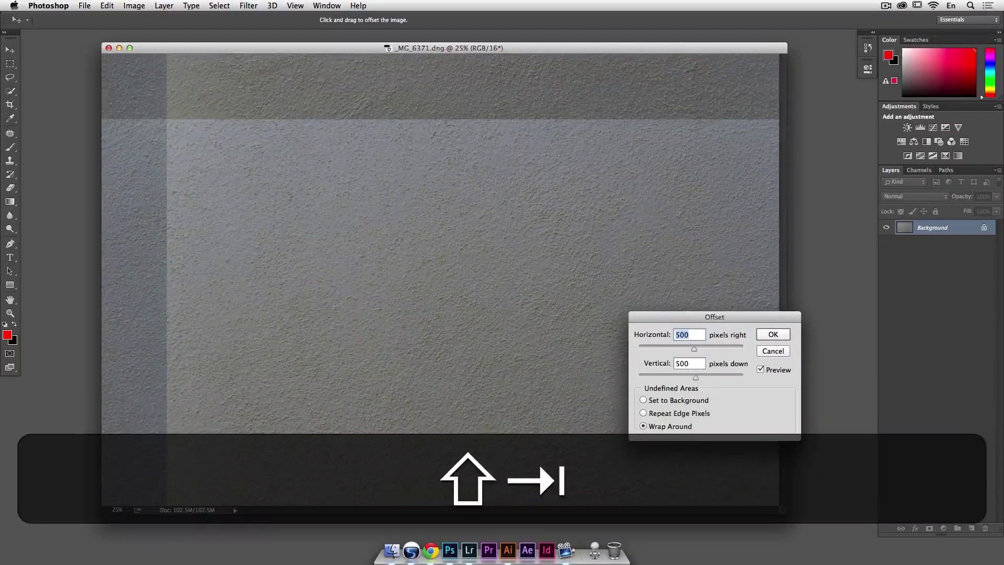
text(3500)
key(Tab)
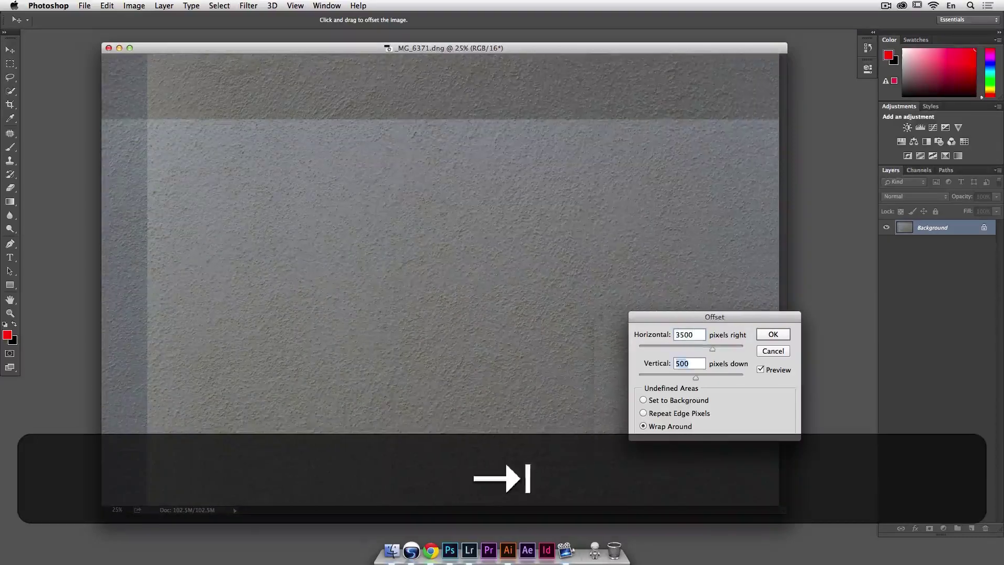
text(3500)
key(Tab)
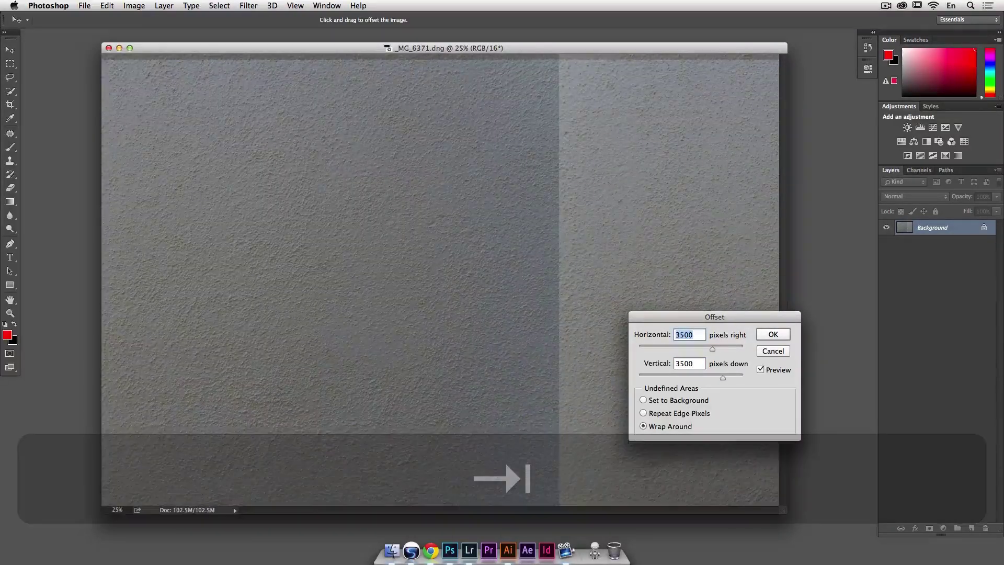
key(shift+Tab)
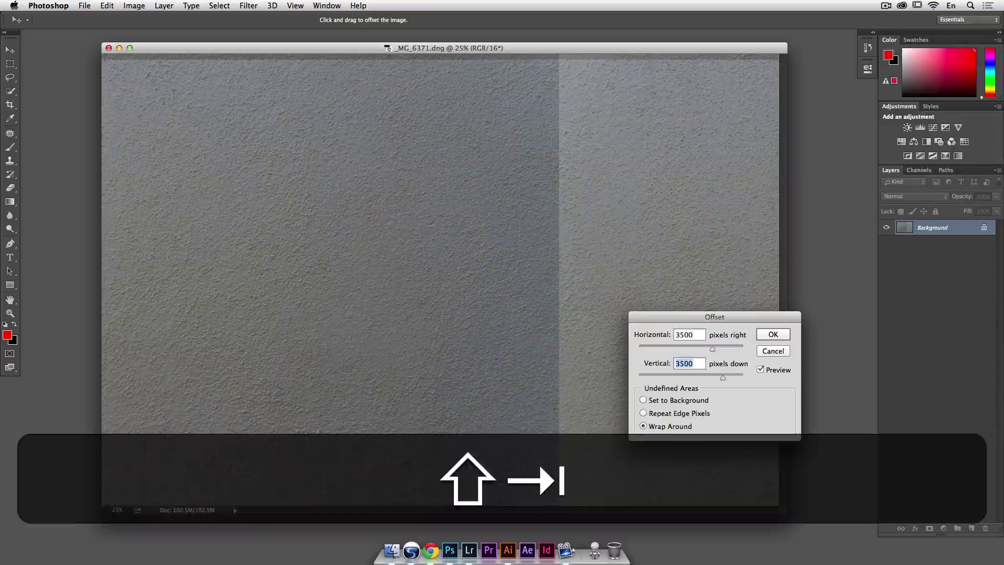
text(2000)
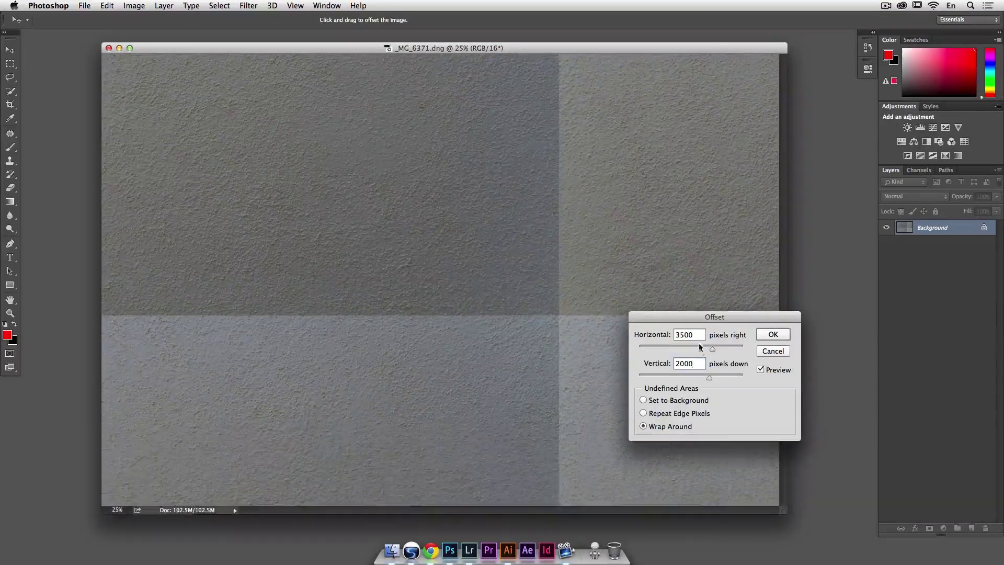
drag(688, 317, 876, 351)
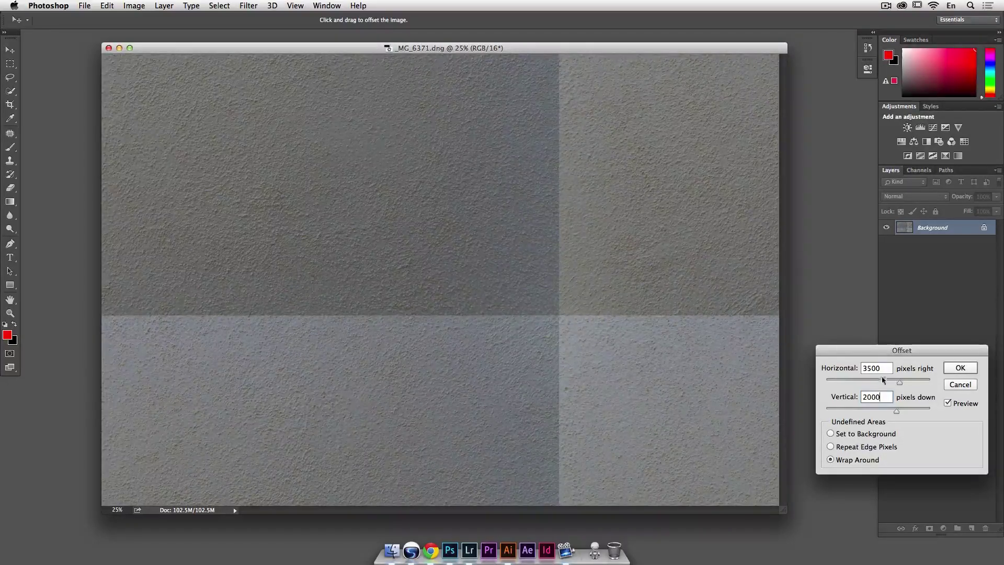
Step: Discard the offset, duplicate the Background layer and invert the copy's tones
click(957, 385)
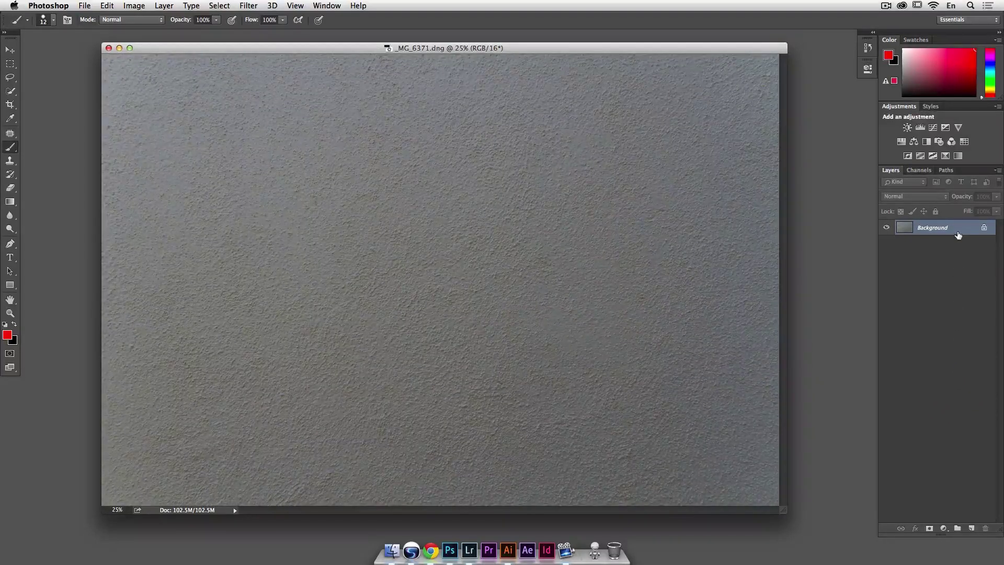
drag(958, 231, 974, 529)
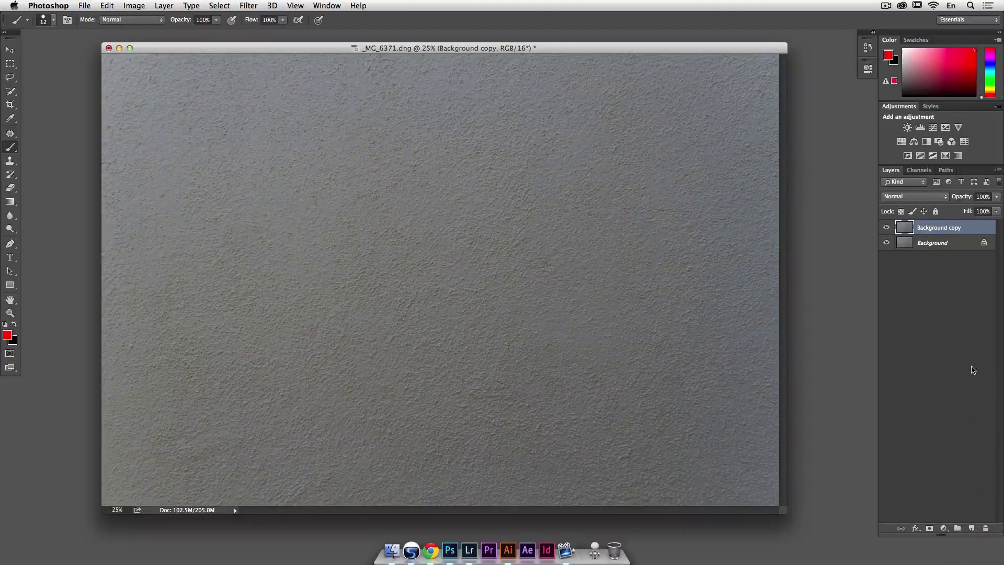
click(134, 5)
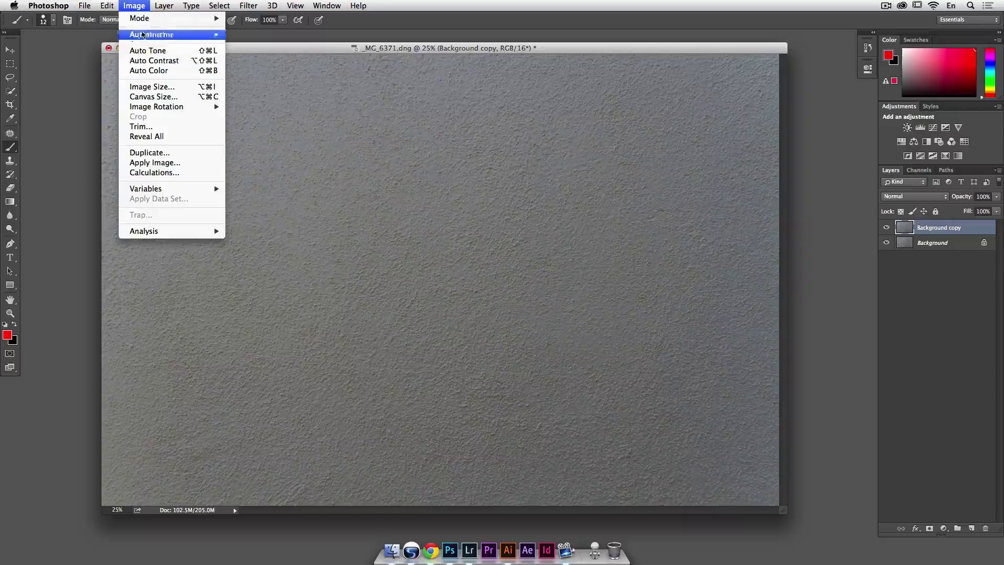
click(139, 3)
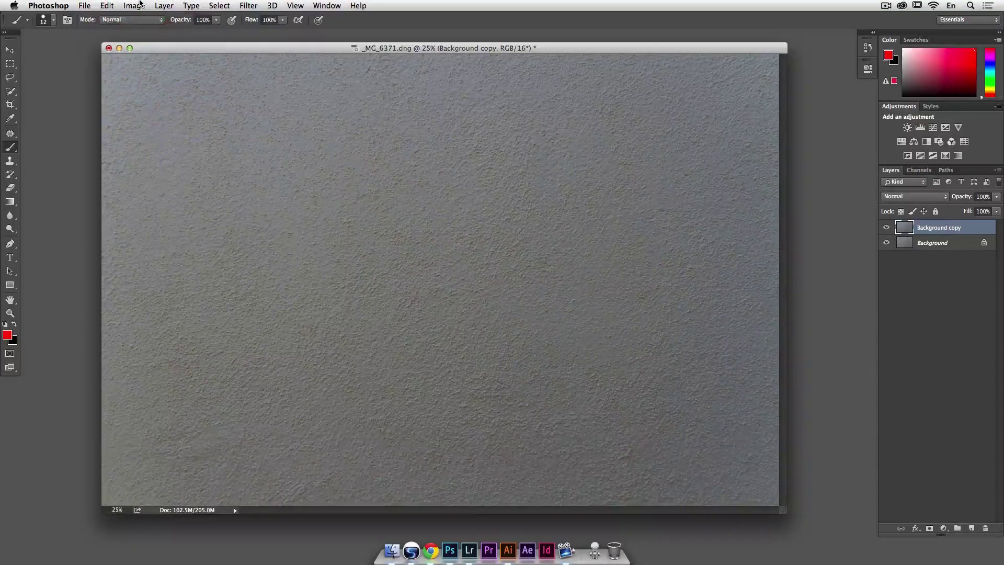
key(super+i)
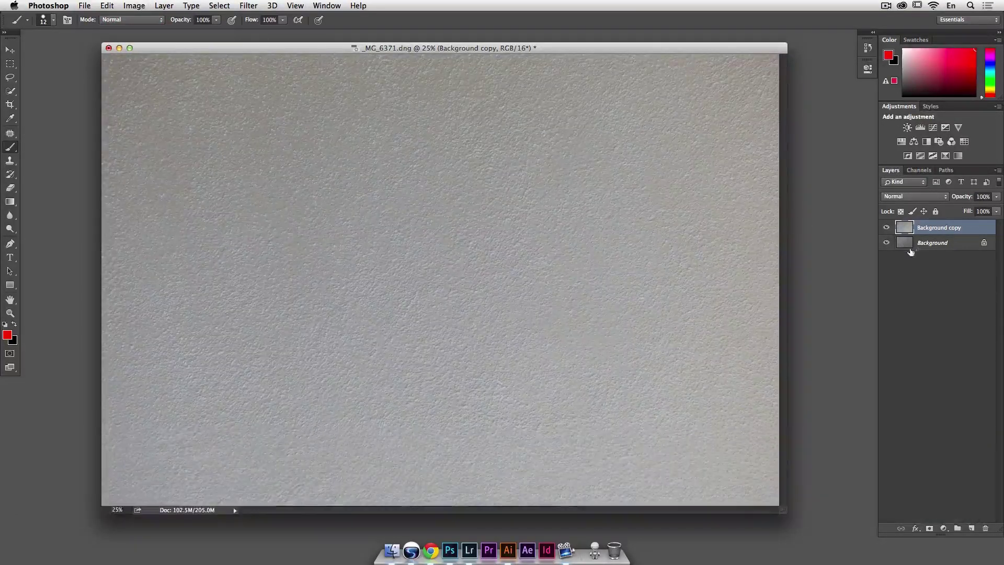
Step: Convert Background copy to a smart object and set its blend mode to Overlay
right_click(945, 229)
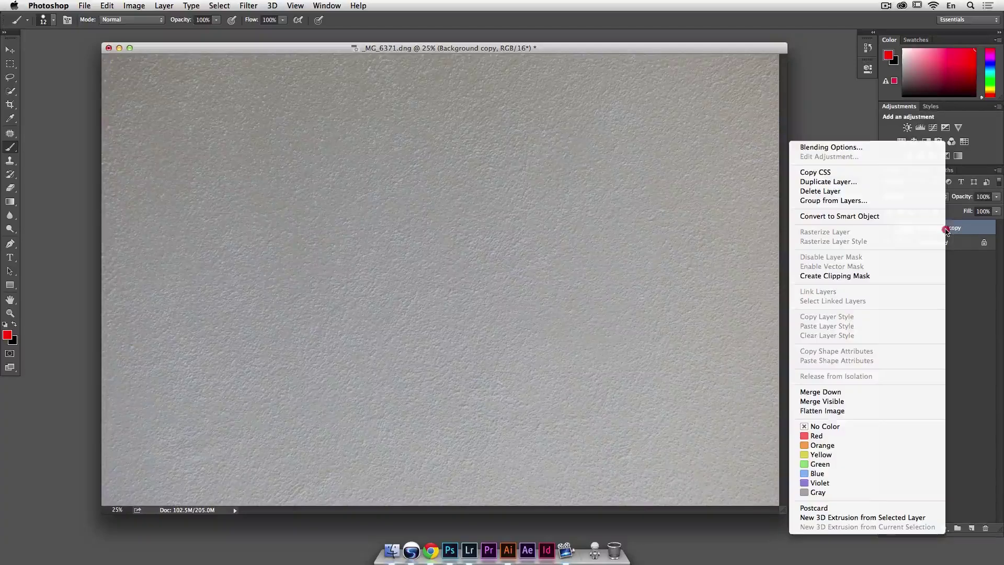
click(919, 219)
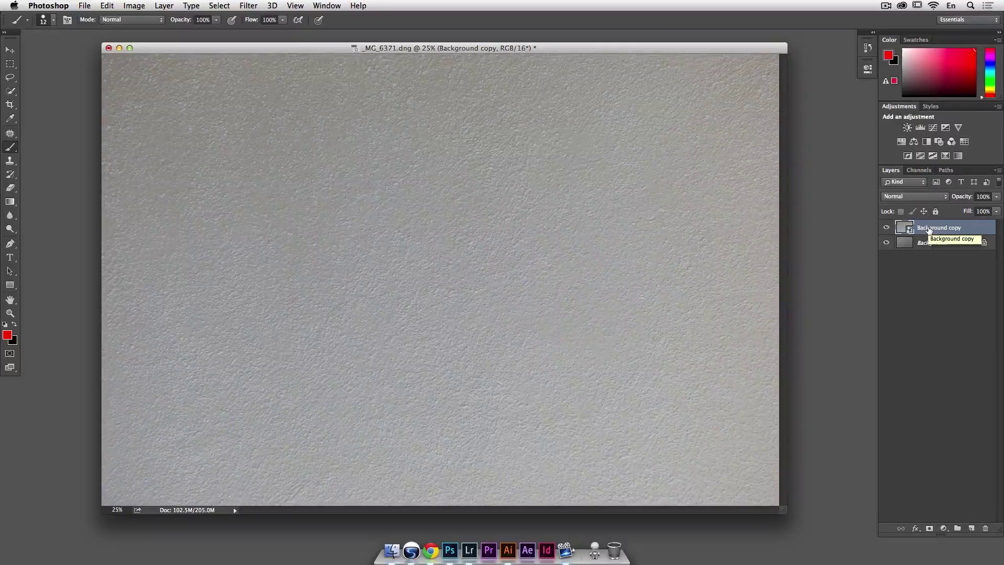
click(926, 199)
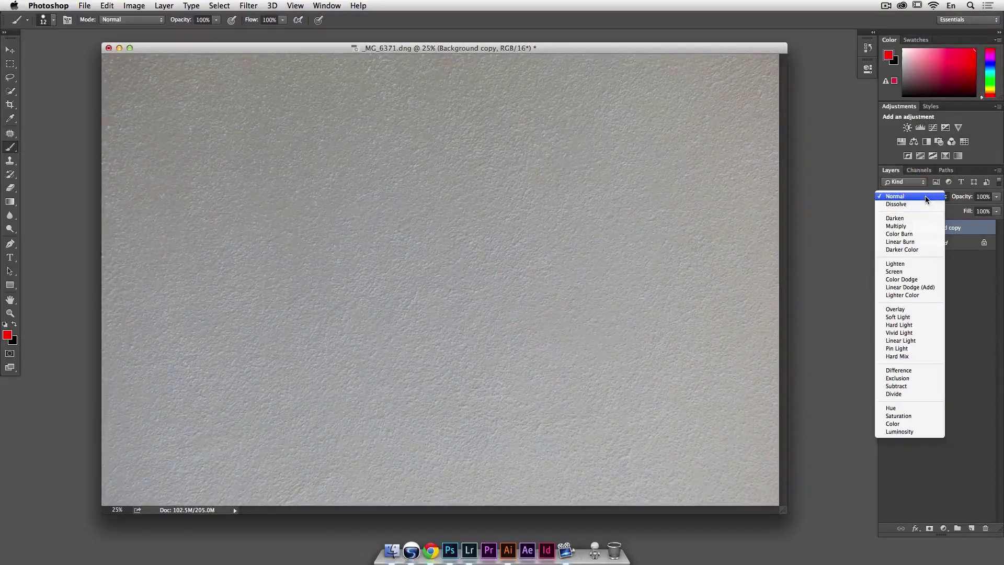
click(921, 309)
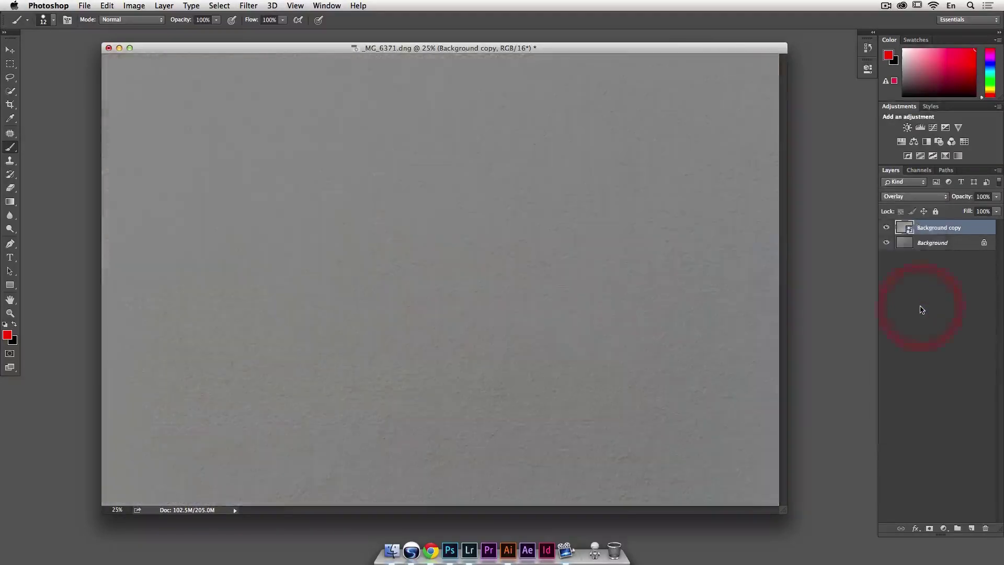
Step: Apply a Gaussian Blur smart filter to Background copy after trying several radius values
click(249, 5)
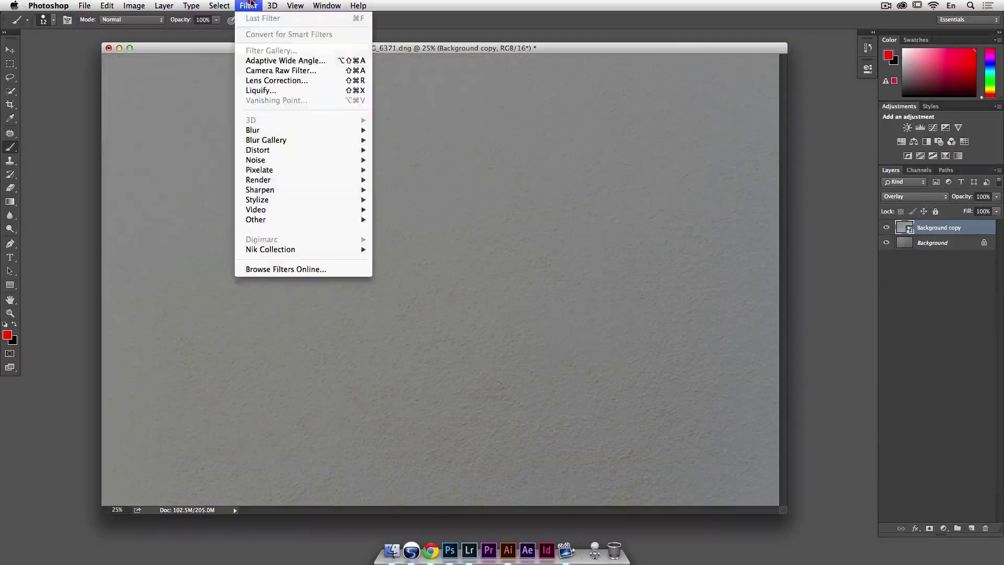
mouse_move(291, 131)
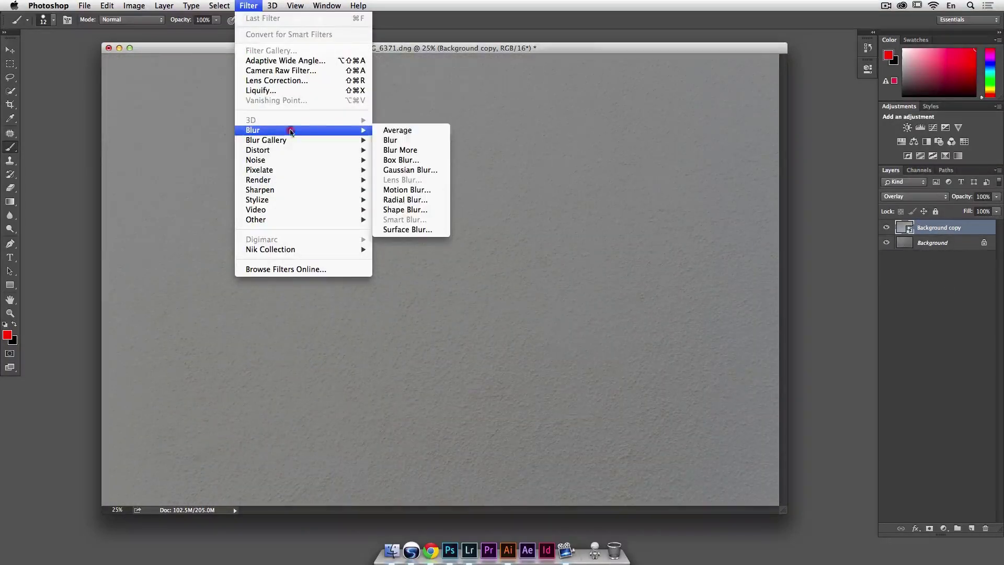
click(410, 170)
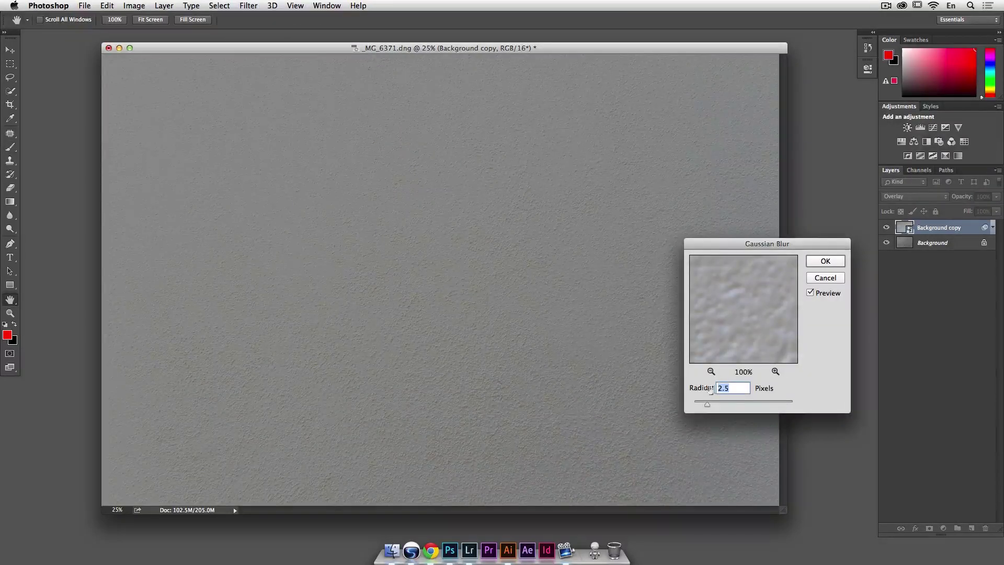
click(724, 403)
drag(724, 402, 733, 402)
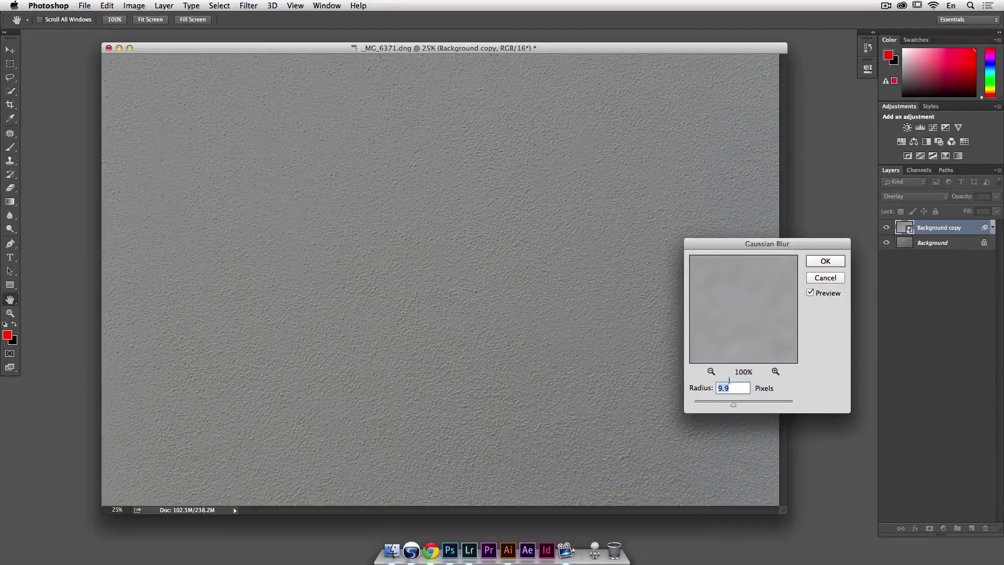
click(754, 280)
click(765, 403)
click(702, 401)
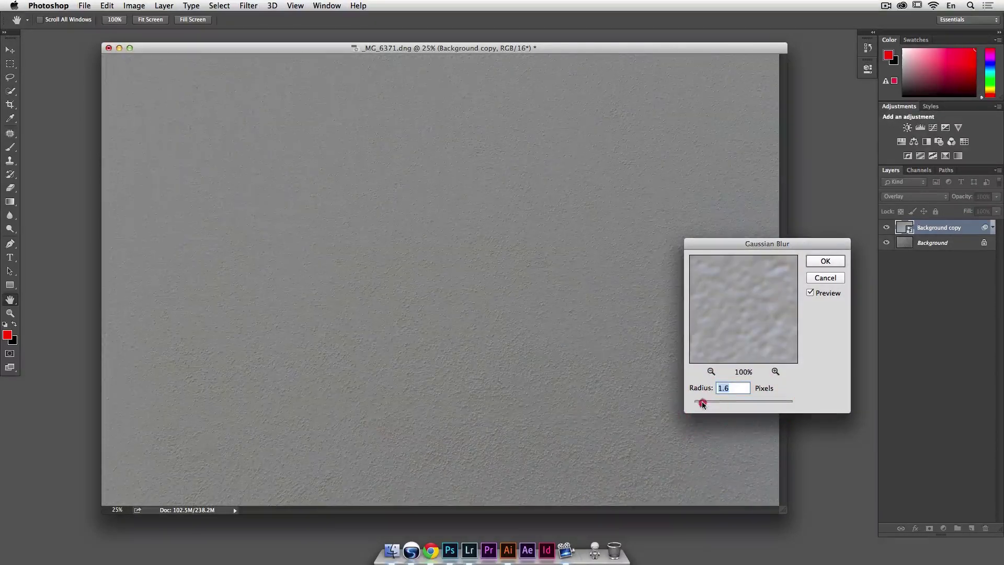
click(699, 404)
drag(700, 404, 751, 402)
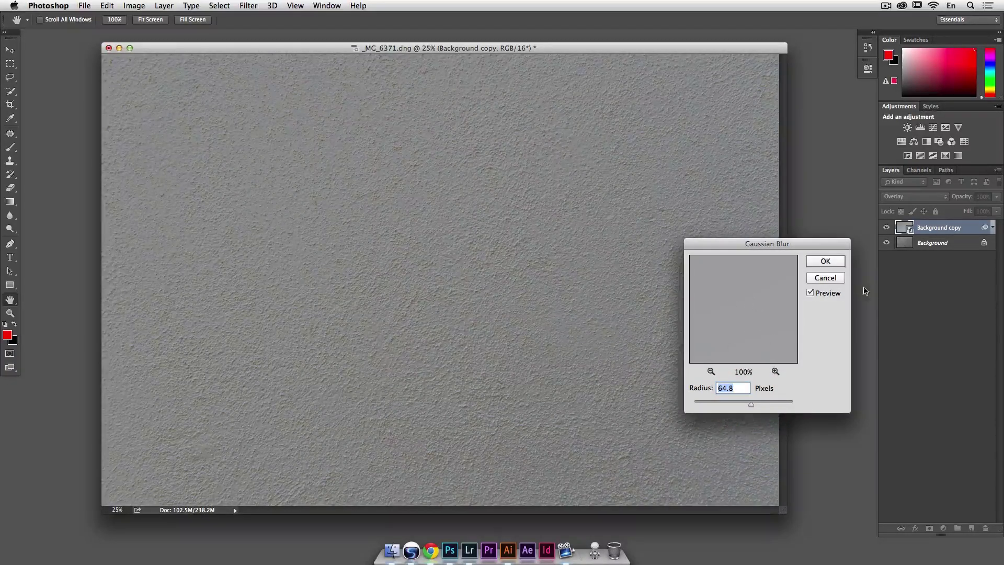
click(835, 261)
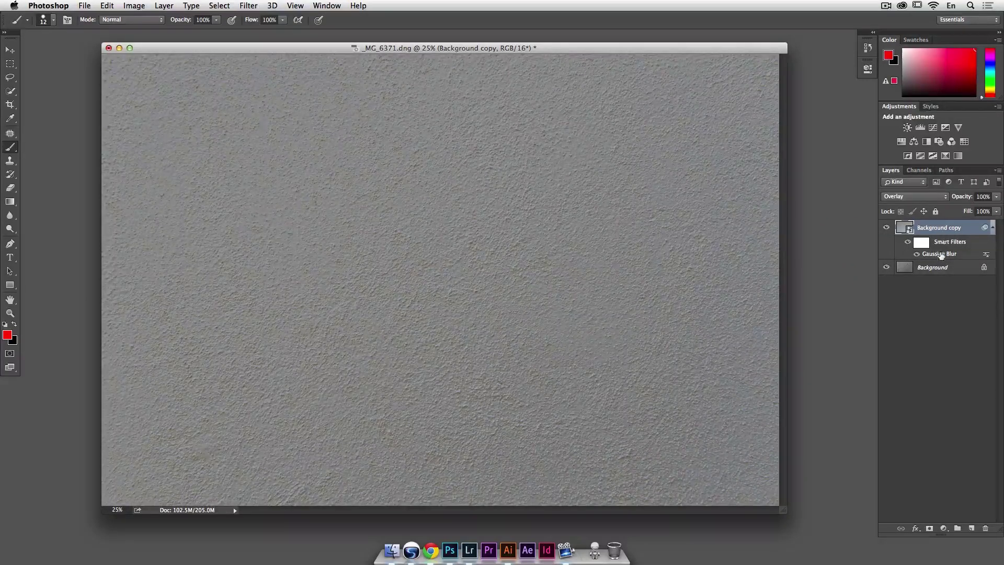
Step: Recheck the blur at a 64.8-pixel radius and toggle Background copy to compare
double_click(940, 254)
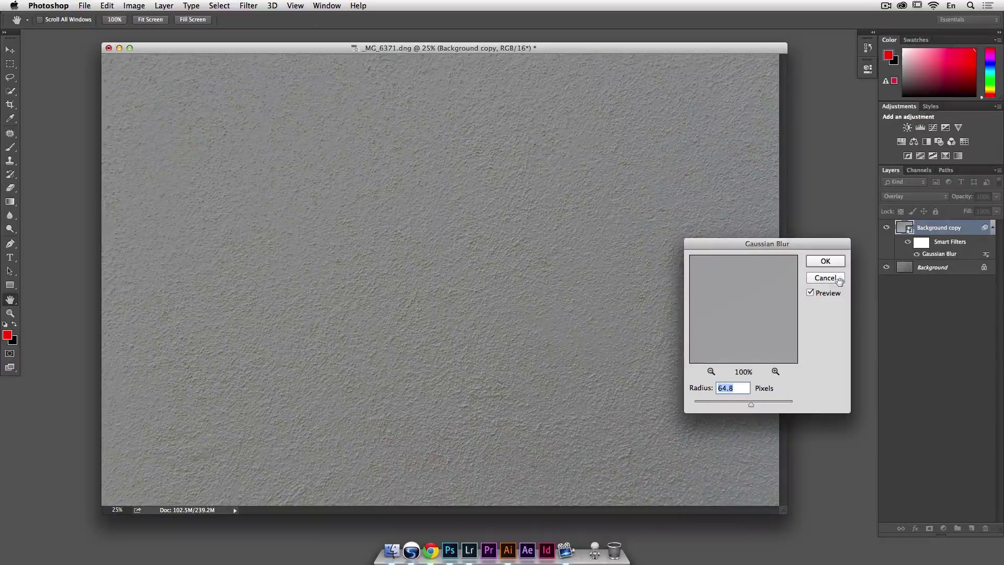
click(833, 264)
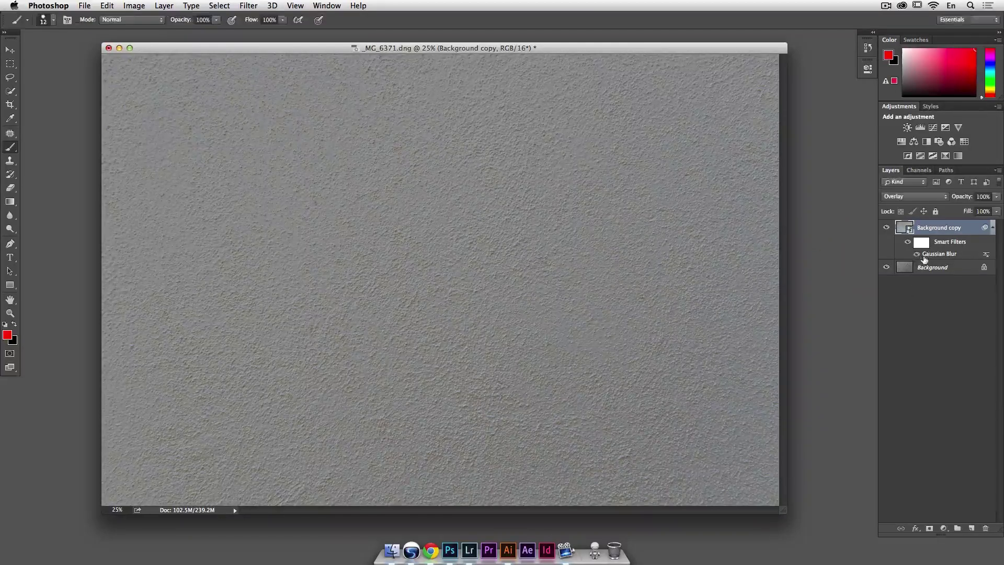
click(886, 228)
click(885, 228)
Step: Stamp visible layers into Layer 1 and preview an Offset of 3500 px right, 2000 px down
key(alt+shift+super+e)
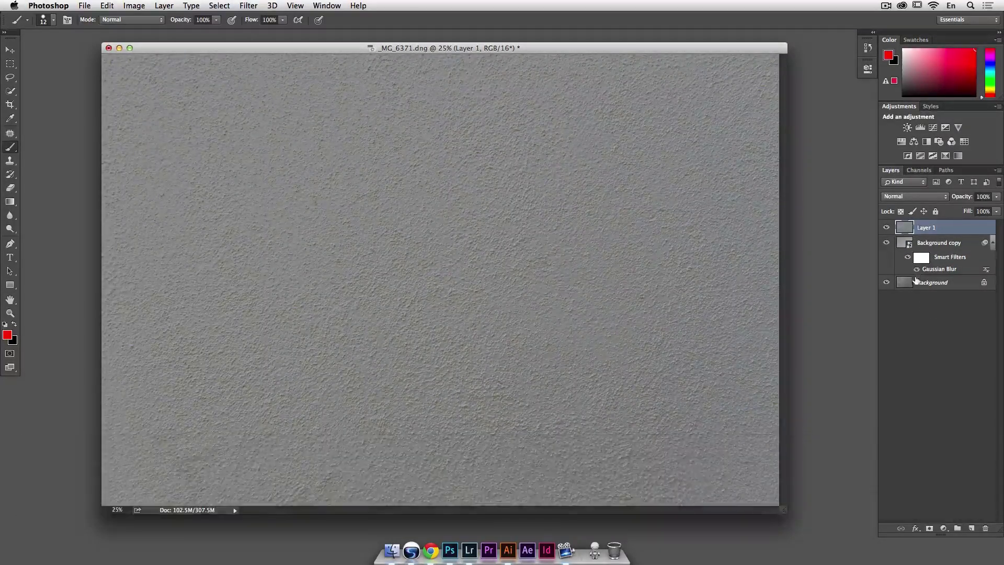
click(256, 5)
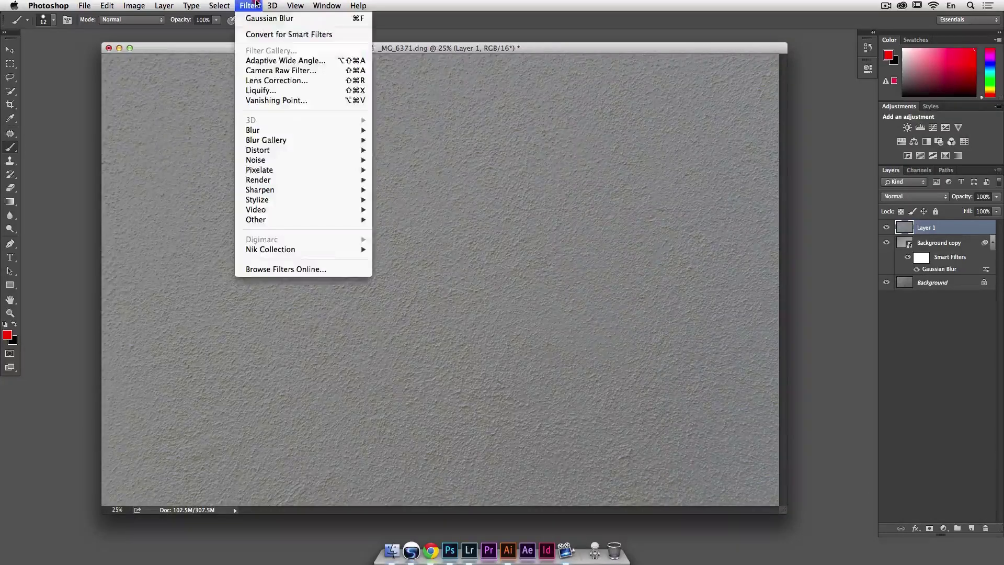
mouse_move(291, 220)
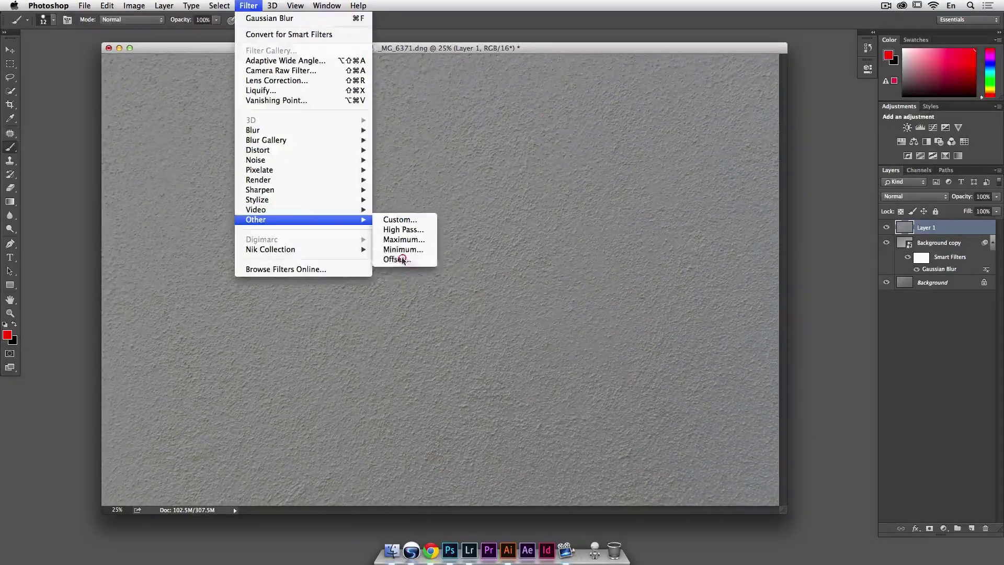
click(398, 259)
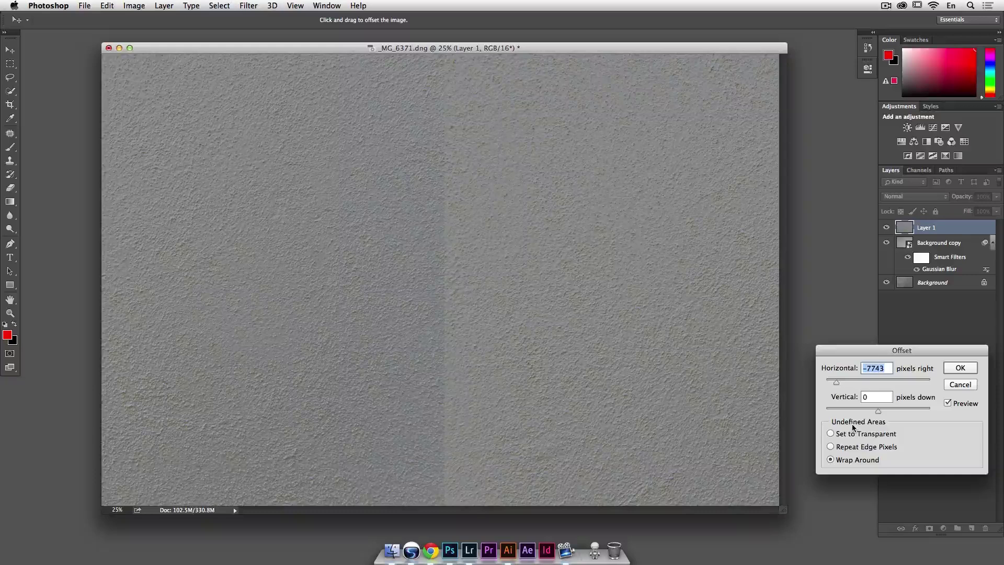
text(3500)
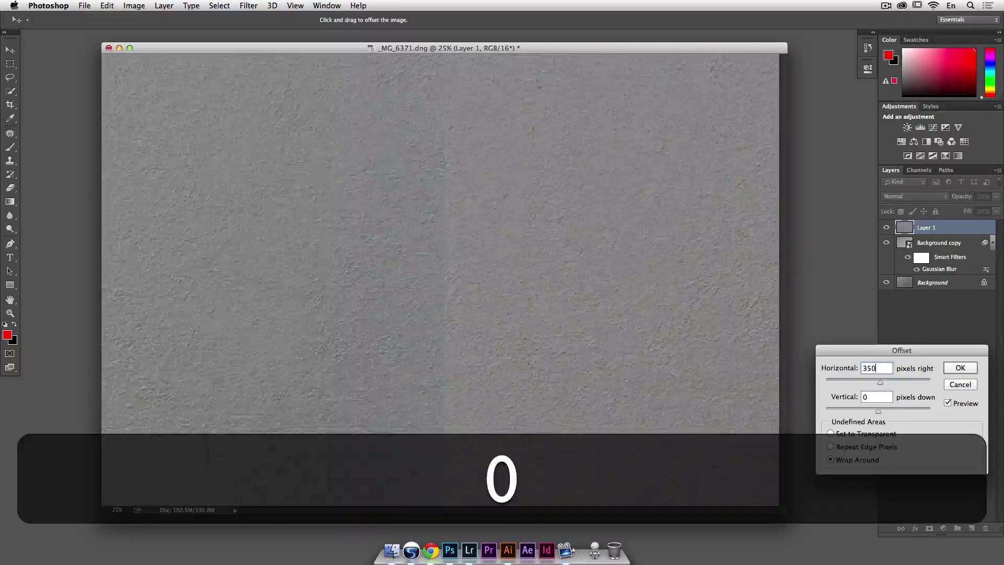
key(Tab)
text(2000)
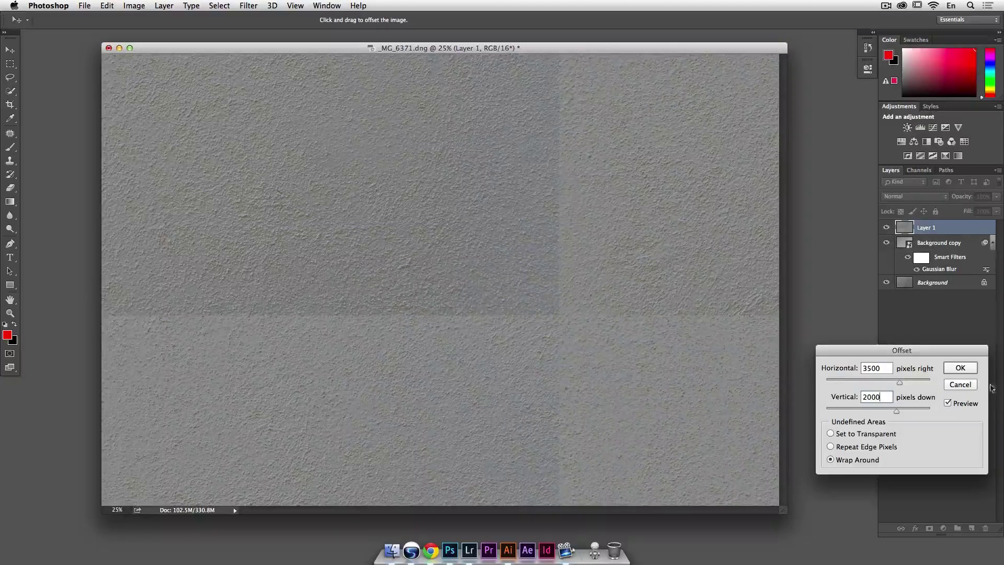
Step: Discard the offset and check the 5184 × 3456 px image size without changing it
click(966, 386)
click(133, 5)
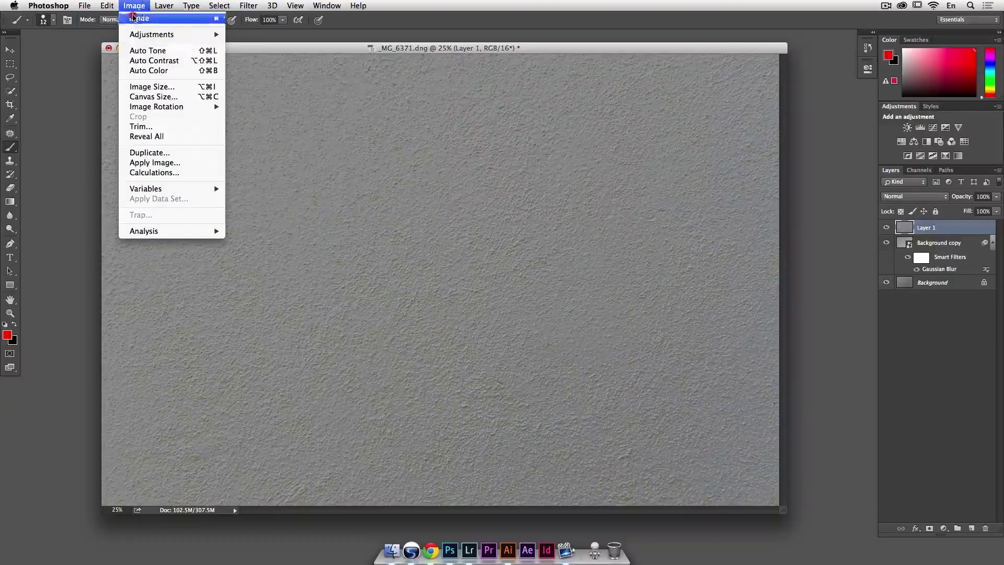
click(134, 84)
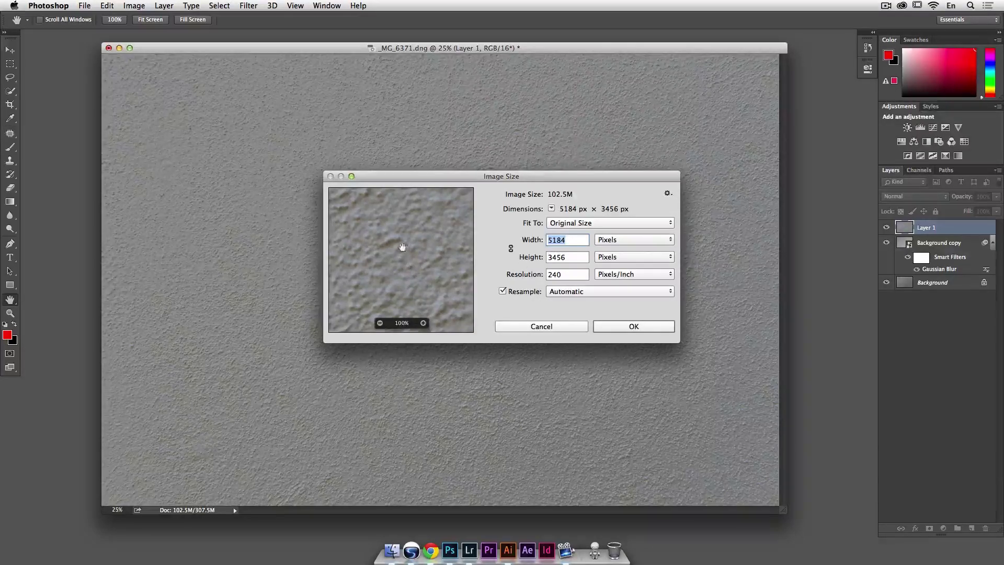
drag(399, 242, 467, 269)
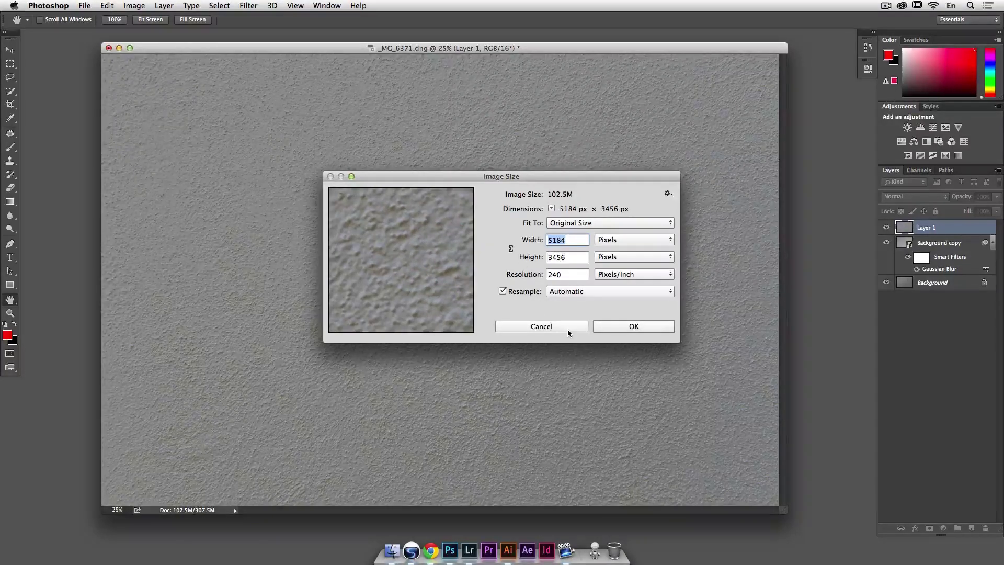
click(567, 328)
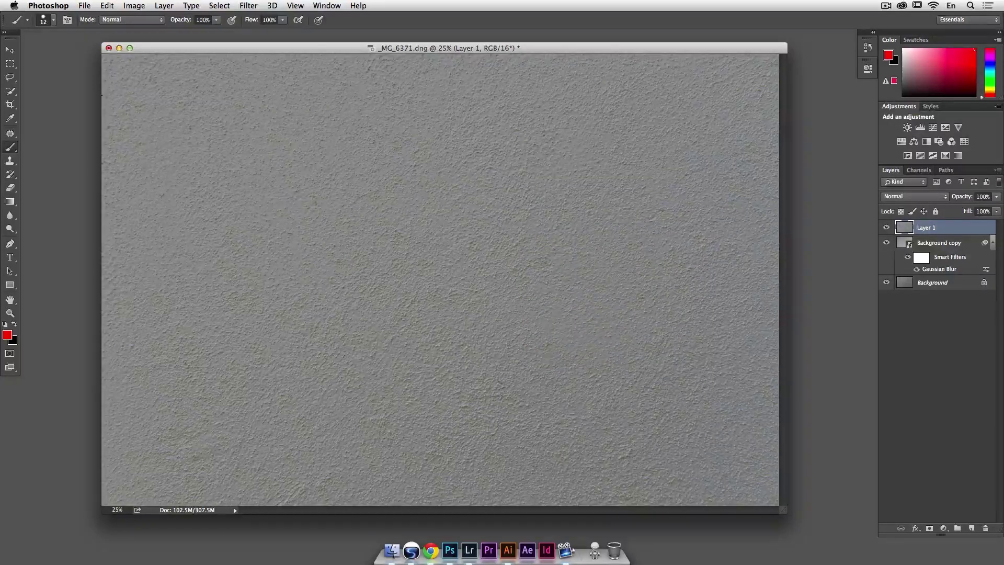
Step: Marquee-select a square texture patch near the upper middle with Normal style, and copy it
click(10, 63)
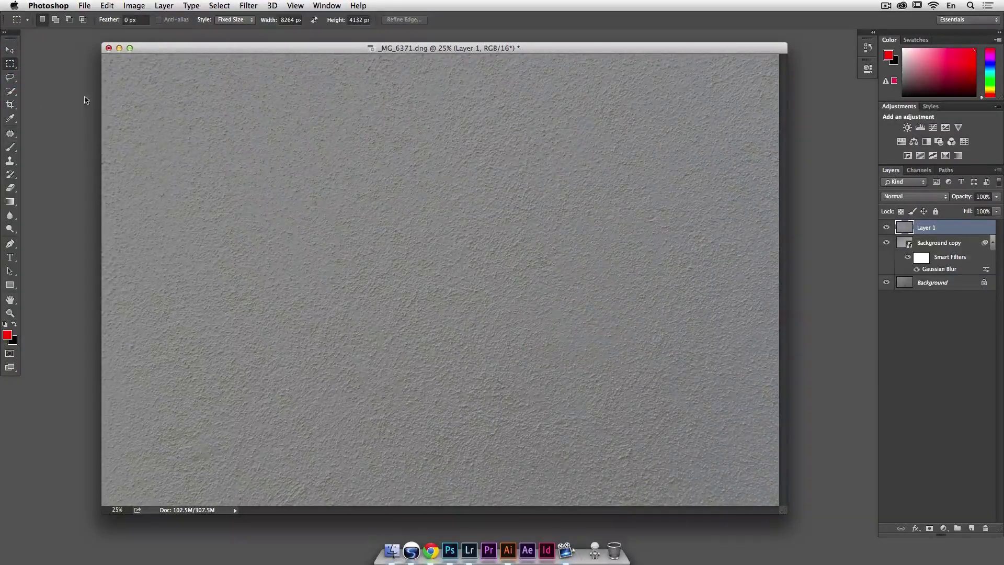
drag(375, 197, 455, 288)
key(shift)
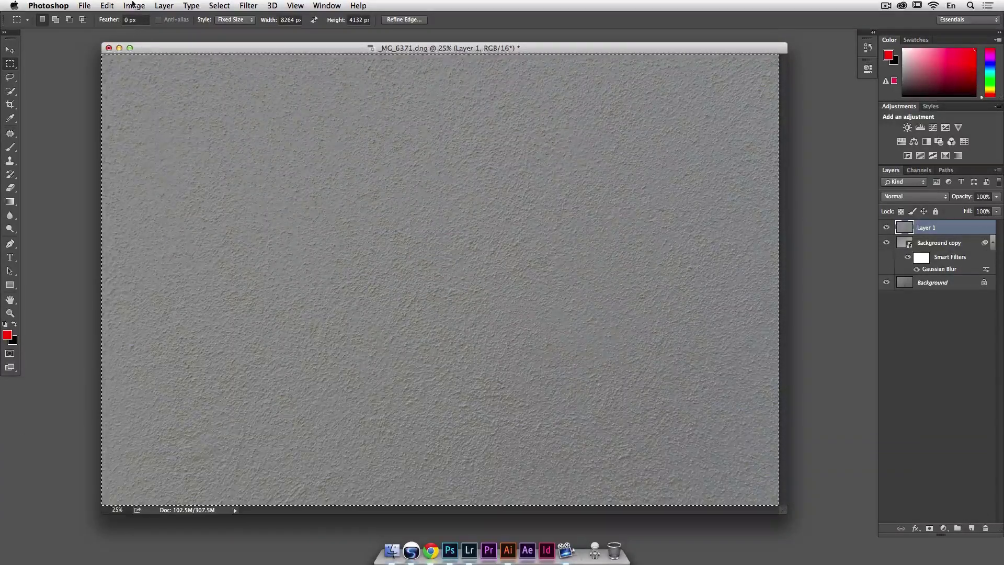
click(237, 20)
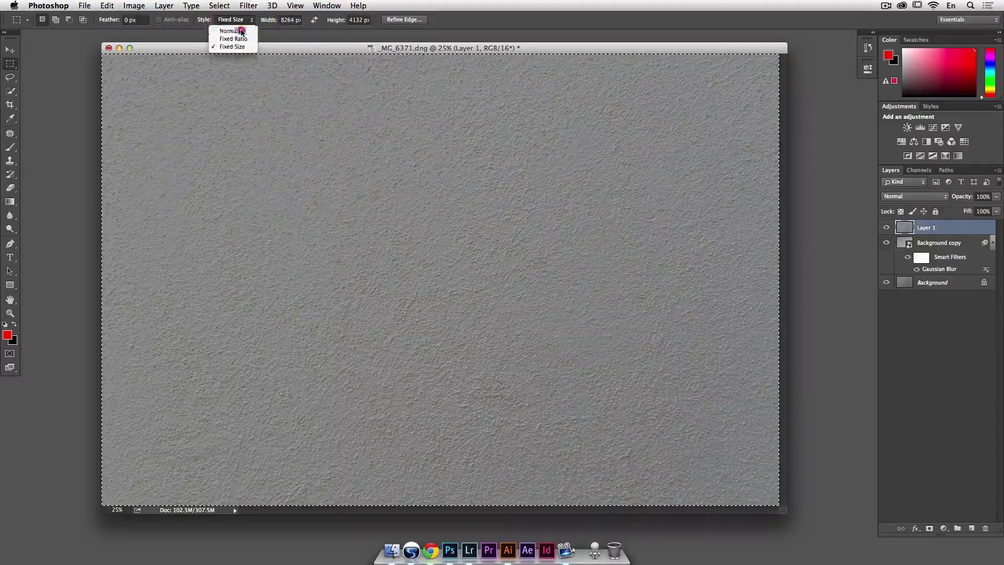
click(242, 31)
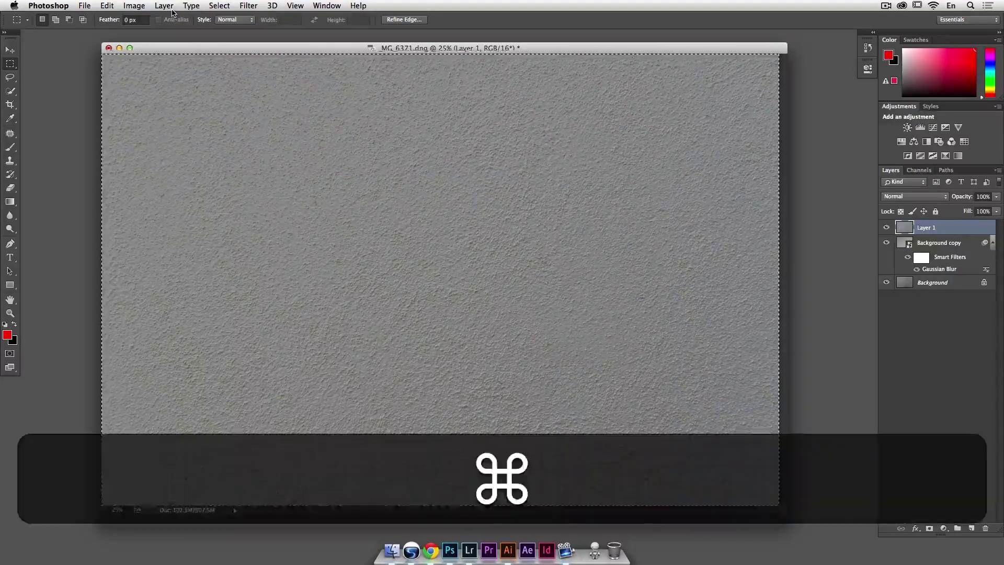
key(super+d)
drag(352, 170, 466, 278)
mouse_move(428, 242)
mouse_down()
mouse_move(480, 239)
mouse_move(479, 227)
mouse_move(525, 231)
mouse_move(461, 223)
mouse_move(512, 223)
mouse_move(409, 233)
mouse_move(427, 228)
mouse_up()
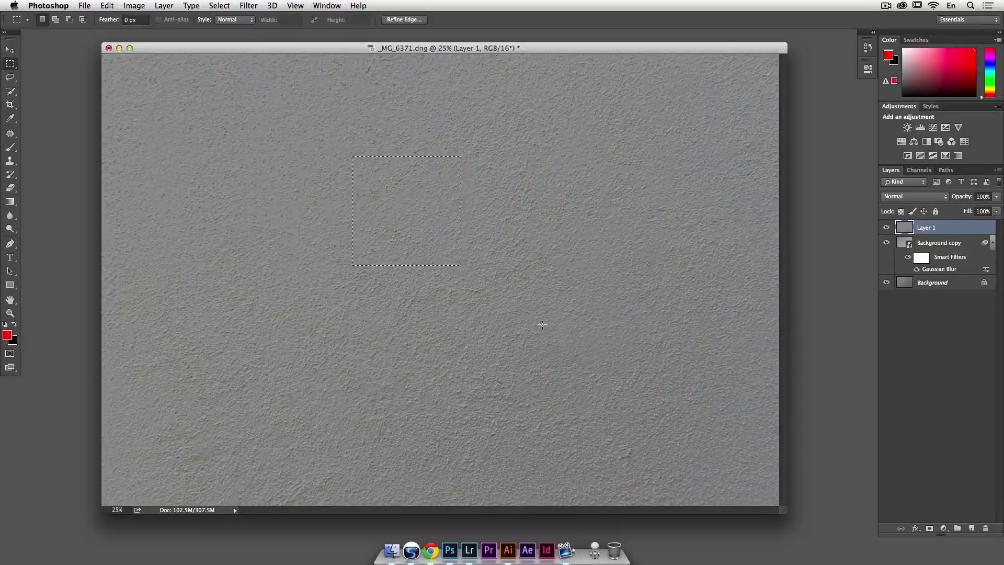
click(107, 5)
click(122, 79)
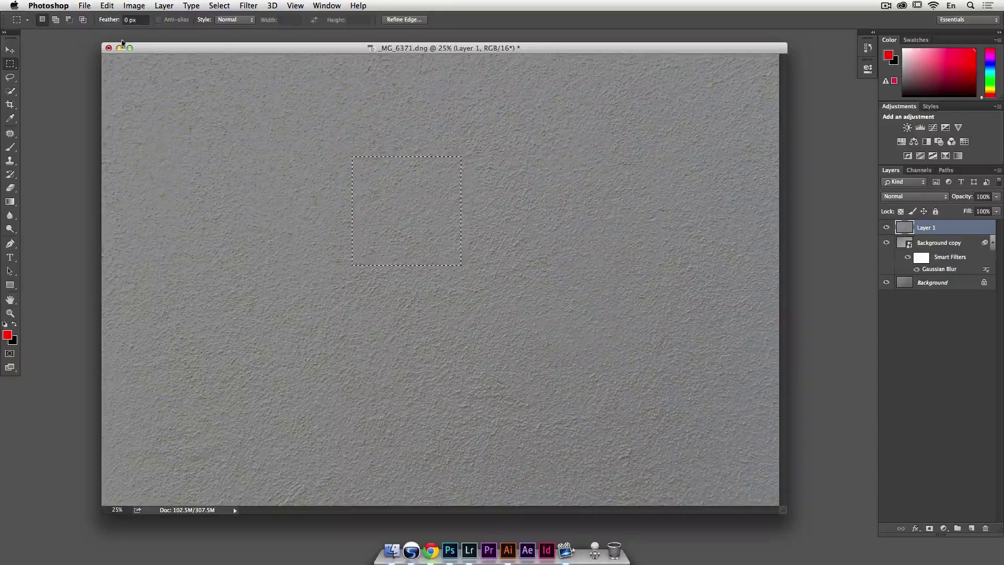
click(86, 5)
click(96, 17)
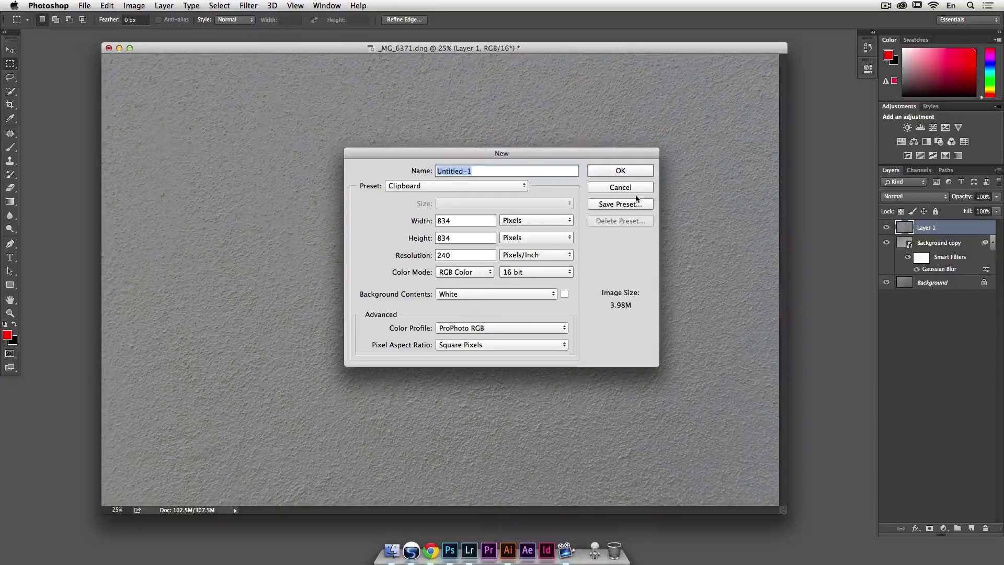
click(631, 170)
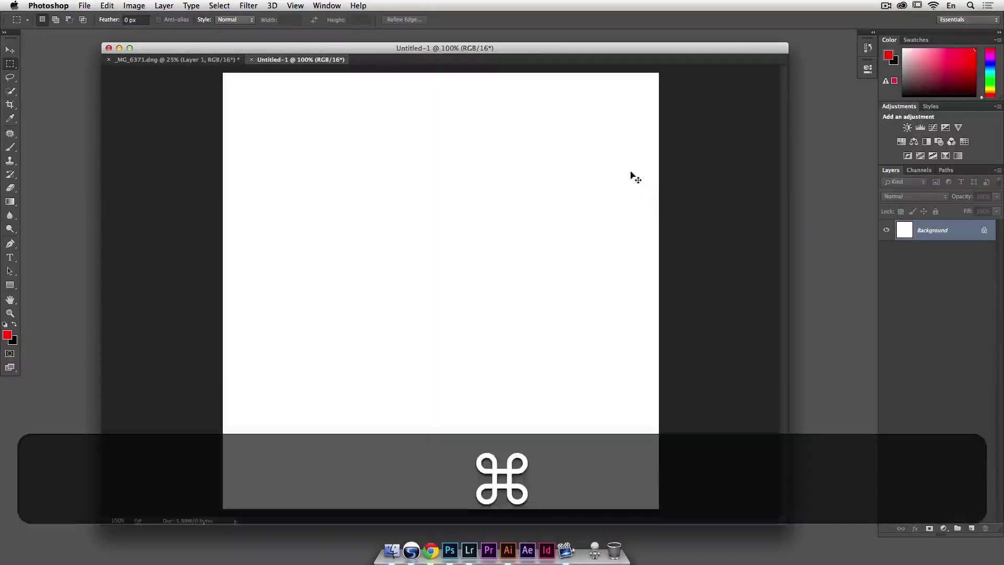
key(super+v)
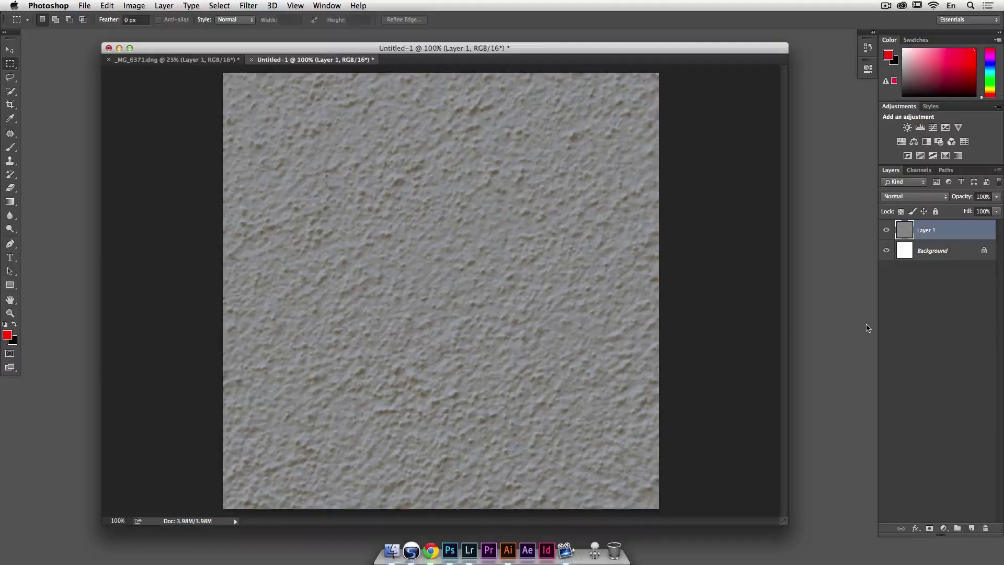
Step: Change the image width and height from 834 to 800 pixels
click(134, 5)
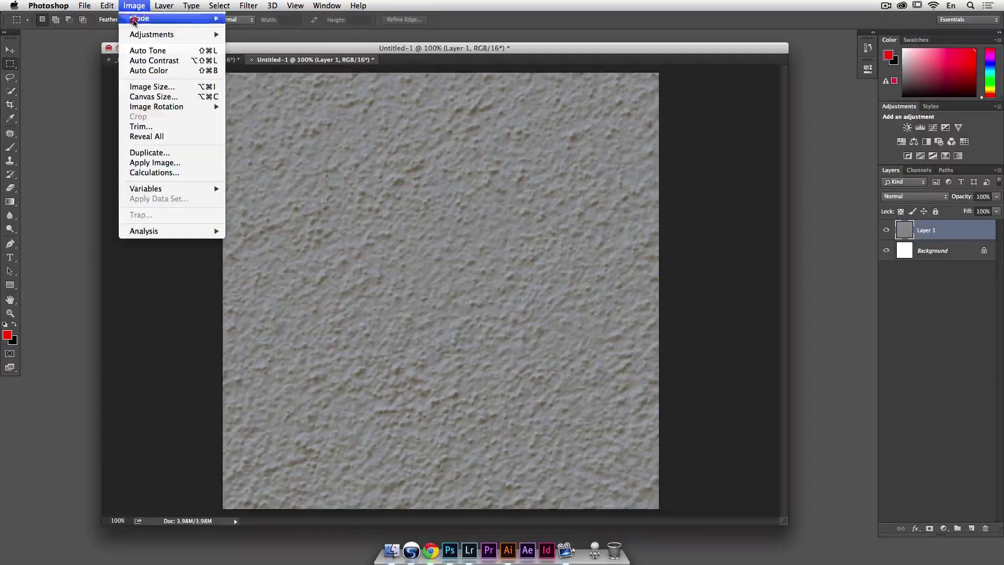
click(134, 86)
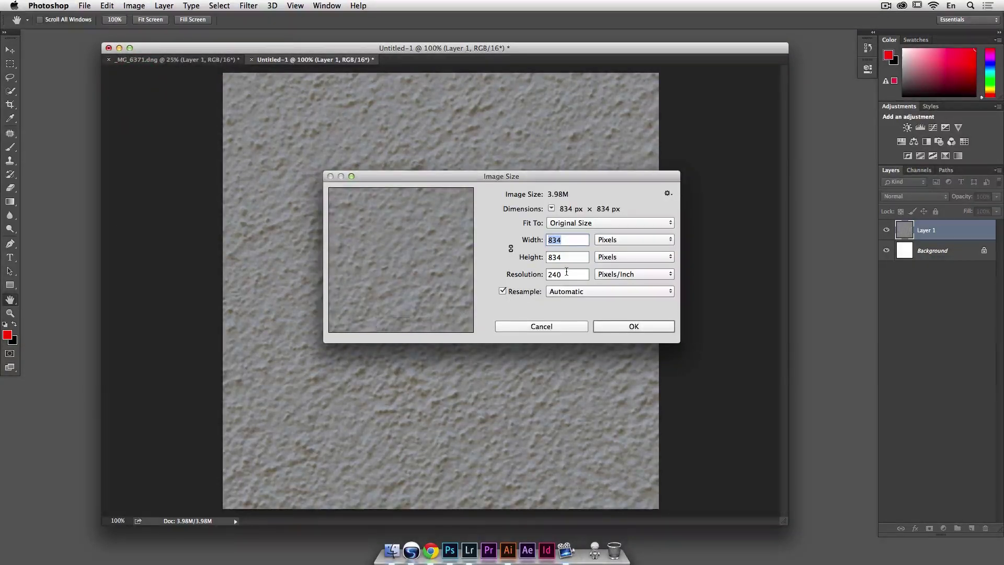
text(800)
key(Tab)
text(800)
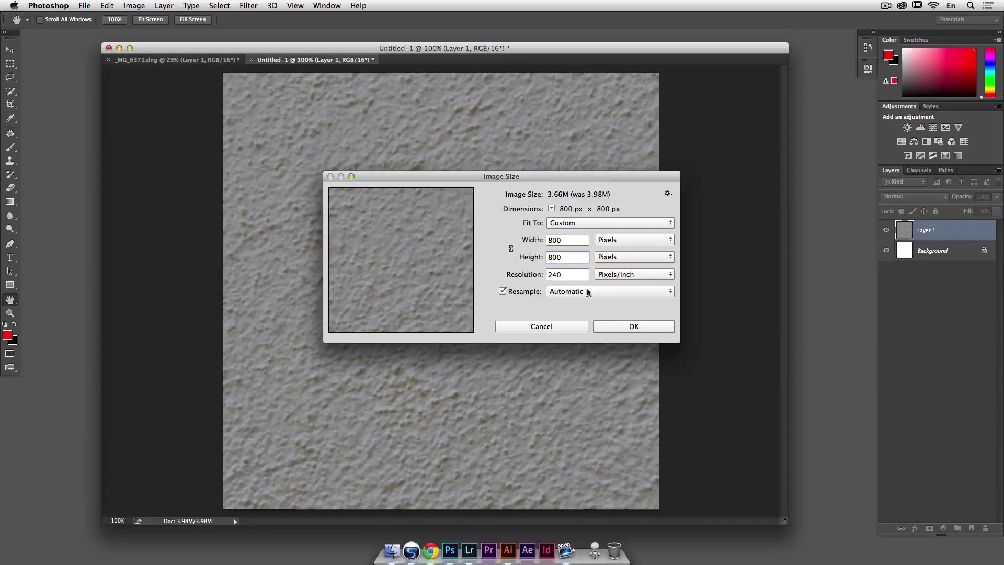
click(626, 324)
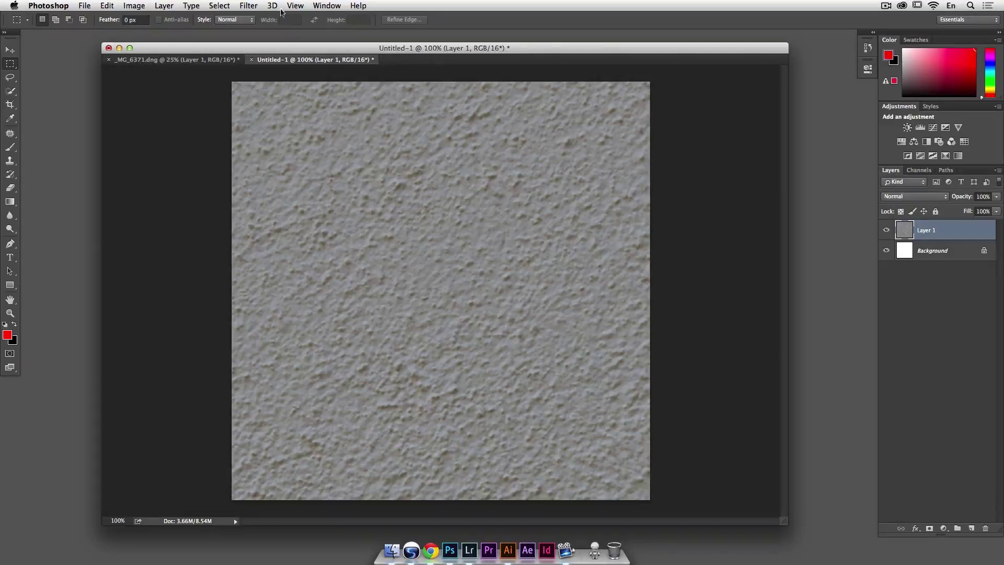
Step: Try a 400 × 400 Offset, cancel it, and duplicate Layer 1 instead
click(248, 5)
mouse_move(285, 220)
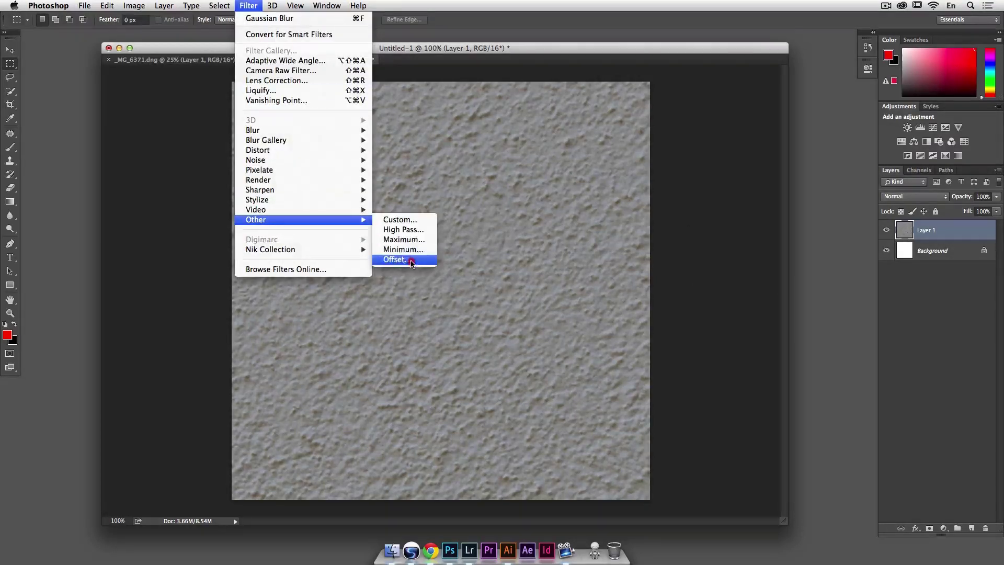
click(411, 262)
text(400)
key(Tab)
text(4)
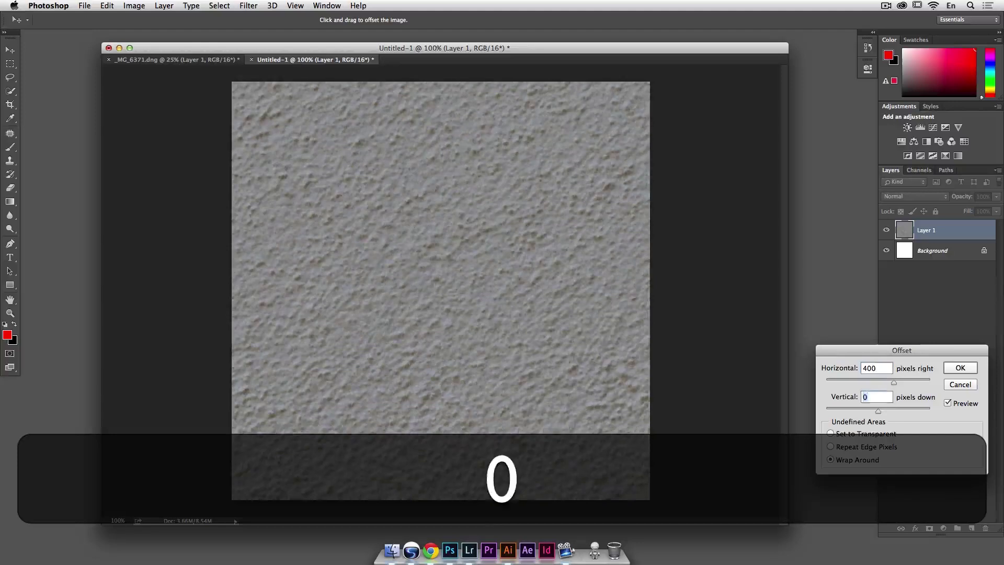
text(00)
key(Tab)
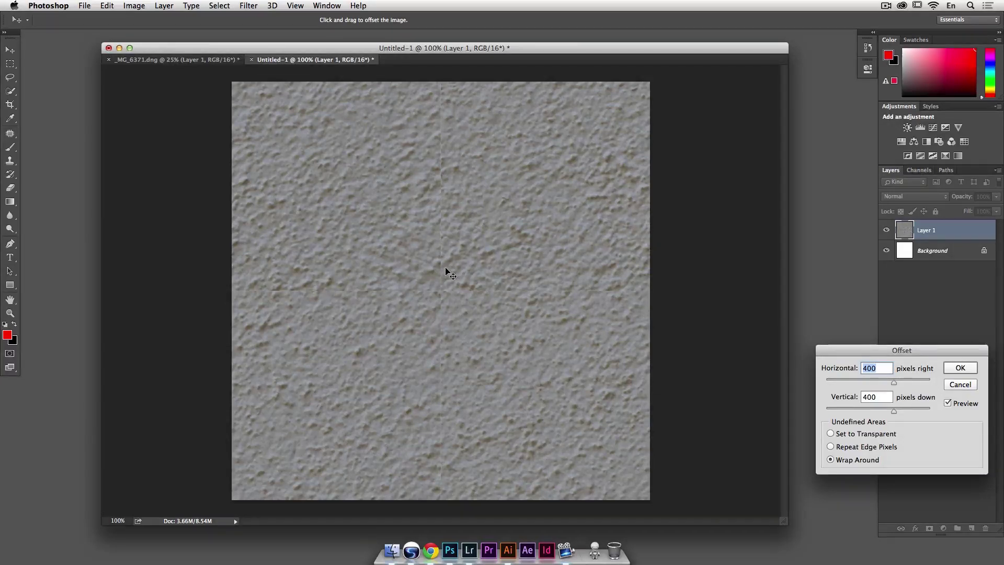
click(965, 388)
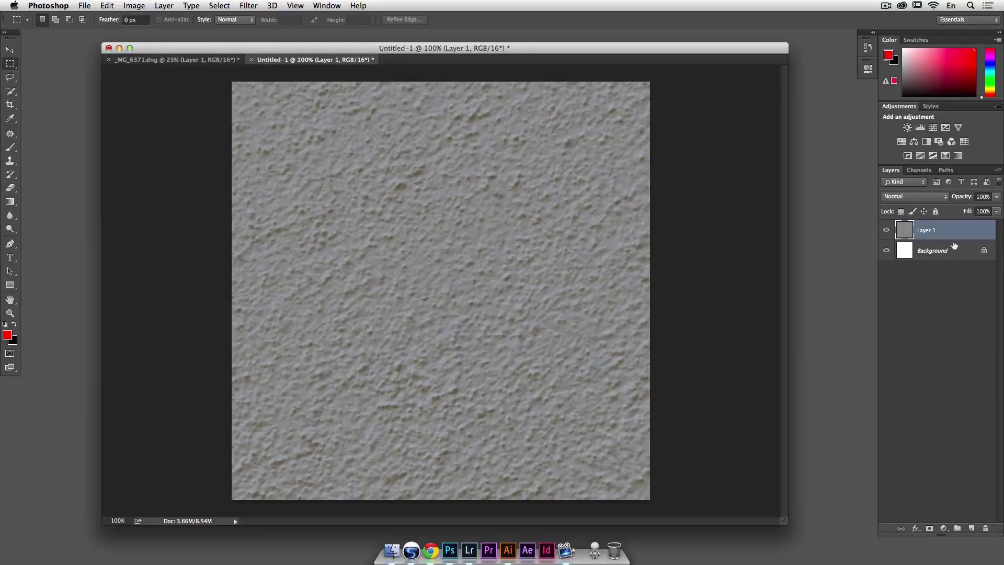
drag(952, 233, 971, 528)
Step: Offset Layer 1 copy 400 px right and 400 px down with Wrap Around
click(294, 5)
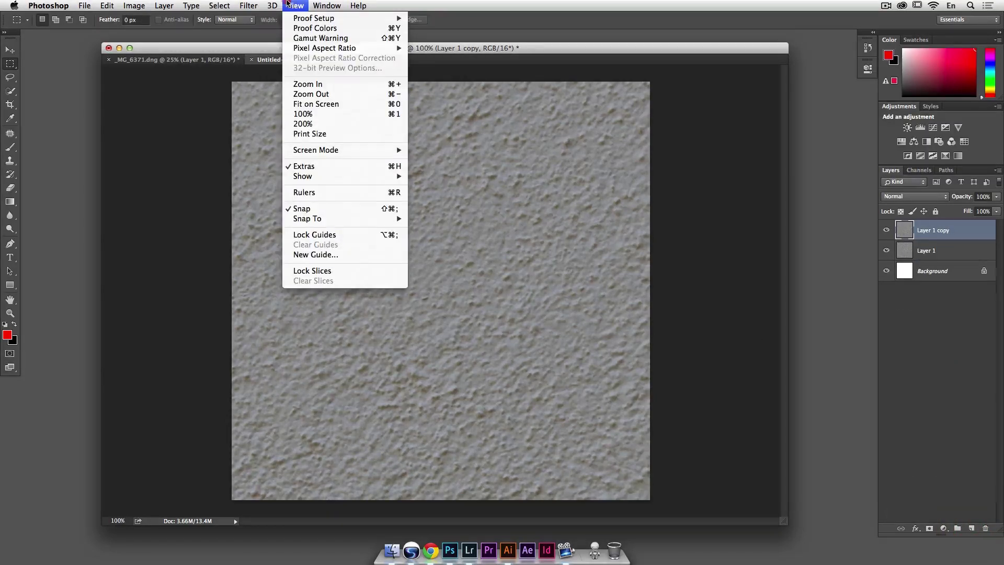
mouse_move(248, 5)
mouse_move(310, 226)
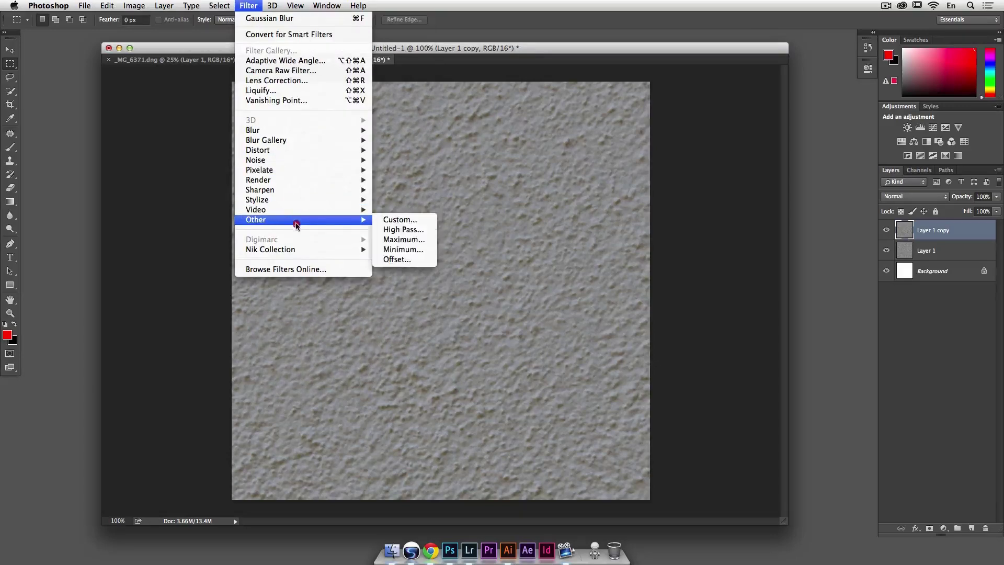
click(434, 259)
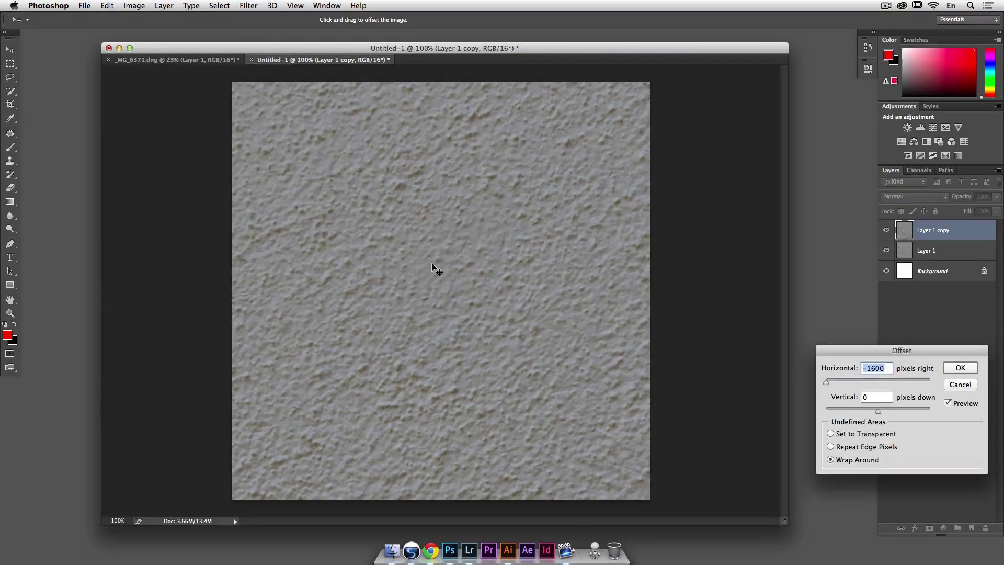
text(400)
key(Tab)
text(400)
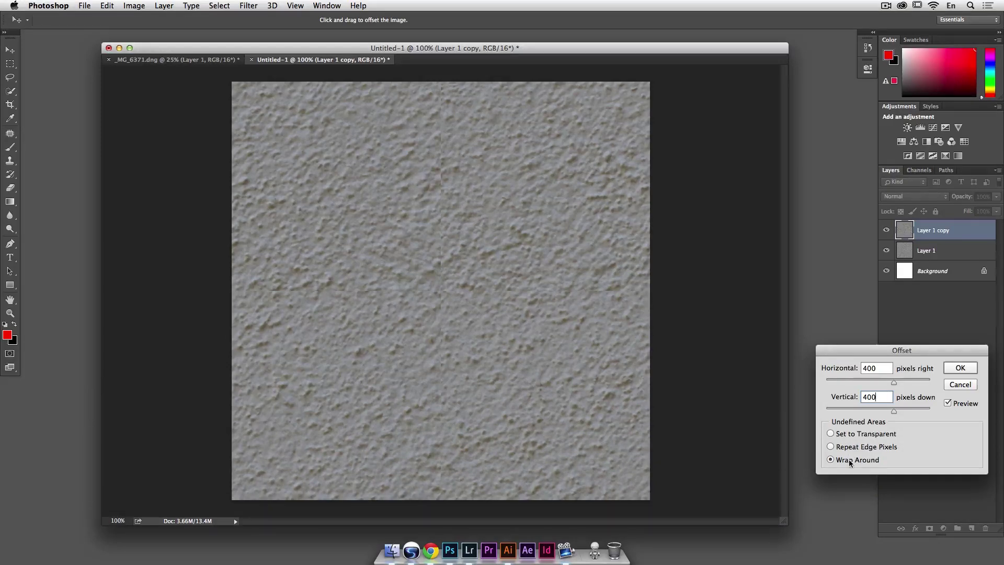
click(960, 369)
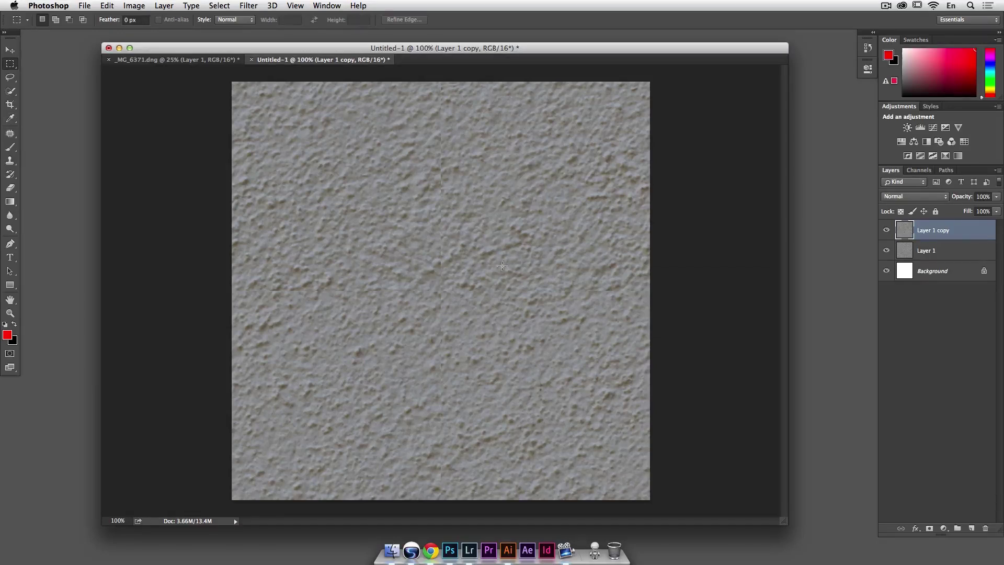
Step: Select the Clone Stamp tool and set its brush hardness to 39%
key(s)
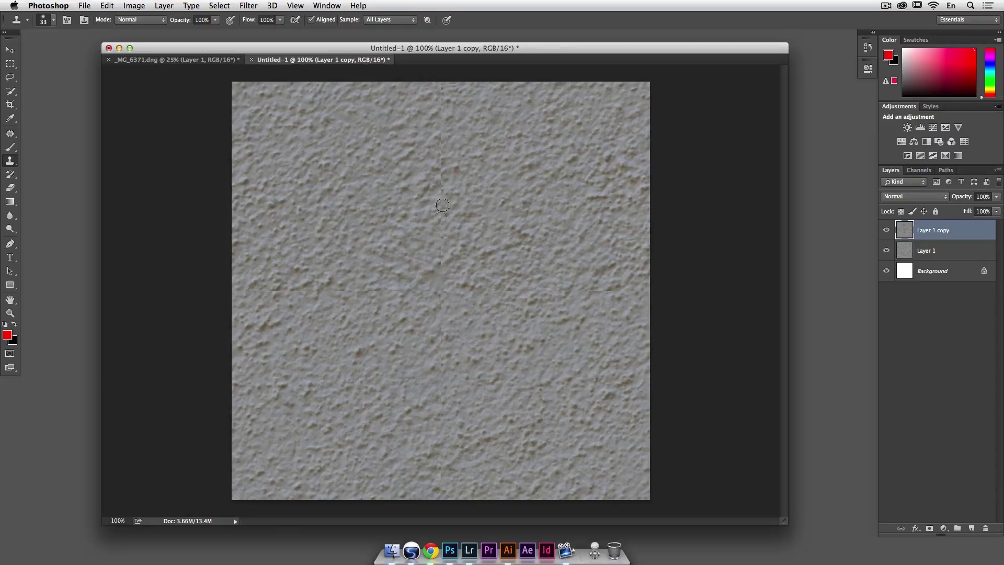
right_click(460, 201)
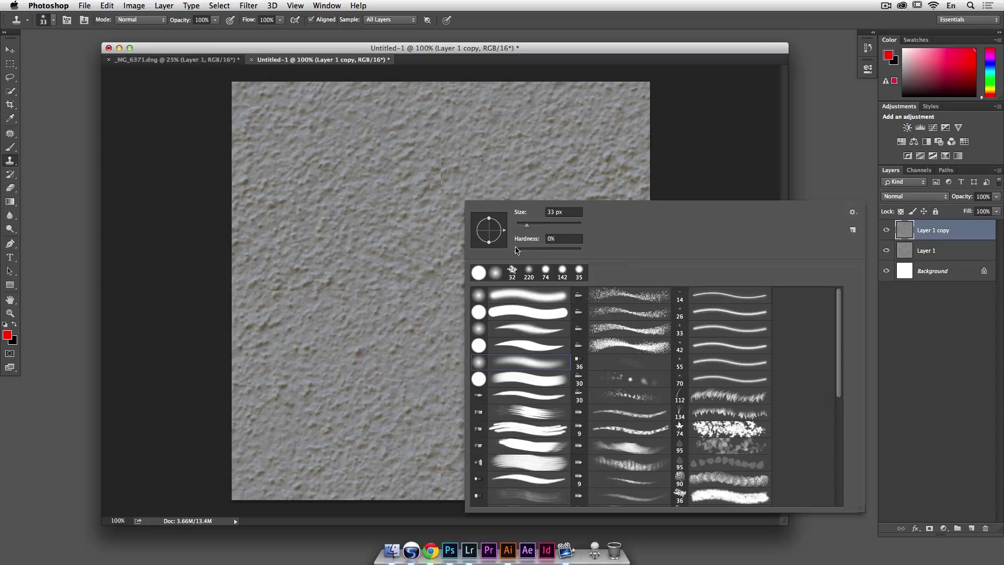
click(541, 250)
key(Return)
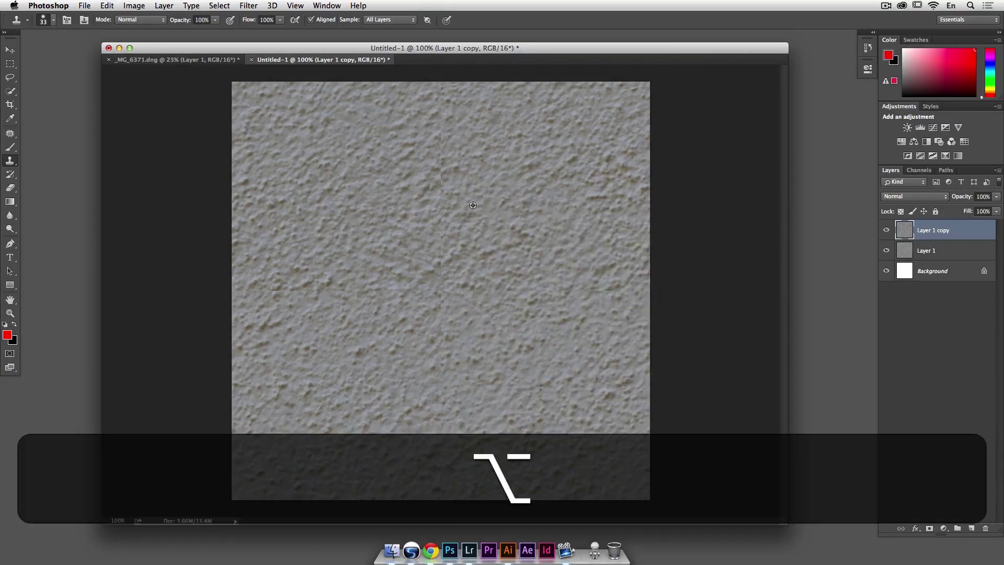
Step: Clone nearby texture over the vertical and horizontal seams crossing the middle
alt+click(470, 261)
drag(441, 286, 441, 172)
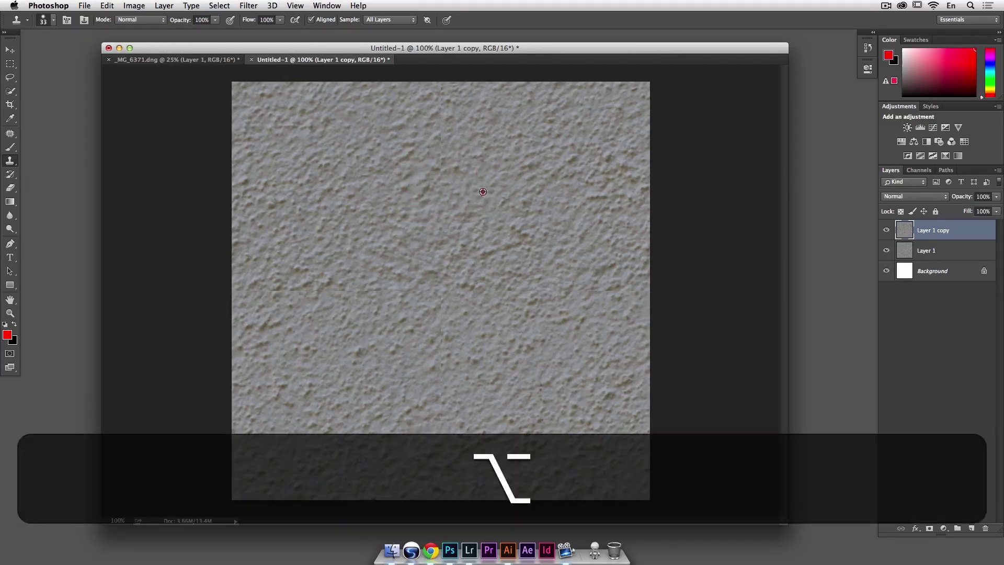
alt+click(442, 150)
drag(438, 123, 440, 88)
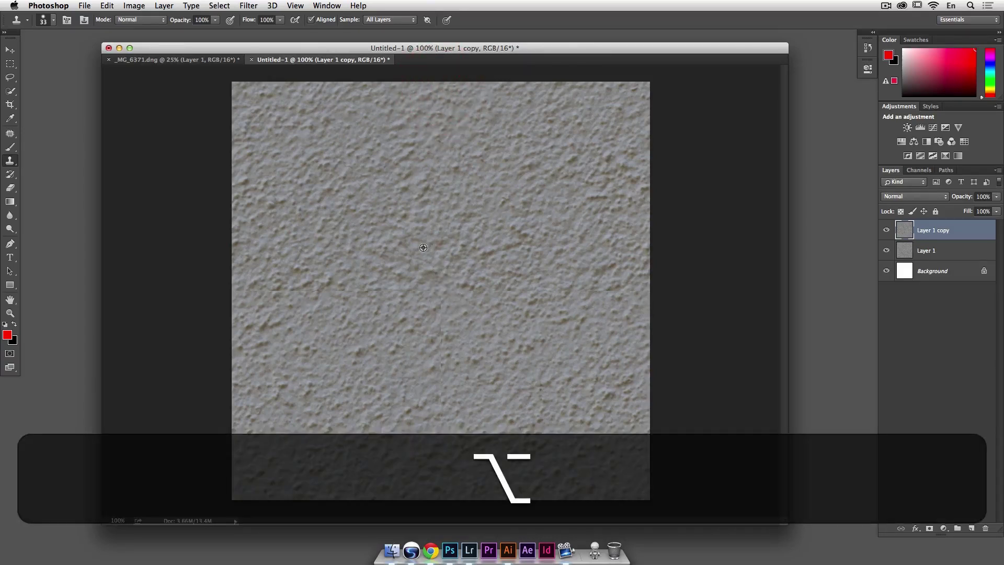
drag(416, 287, 240, 288)
alt+click(399, 251)
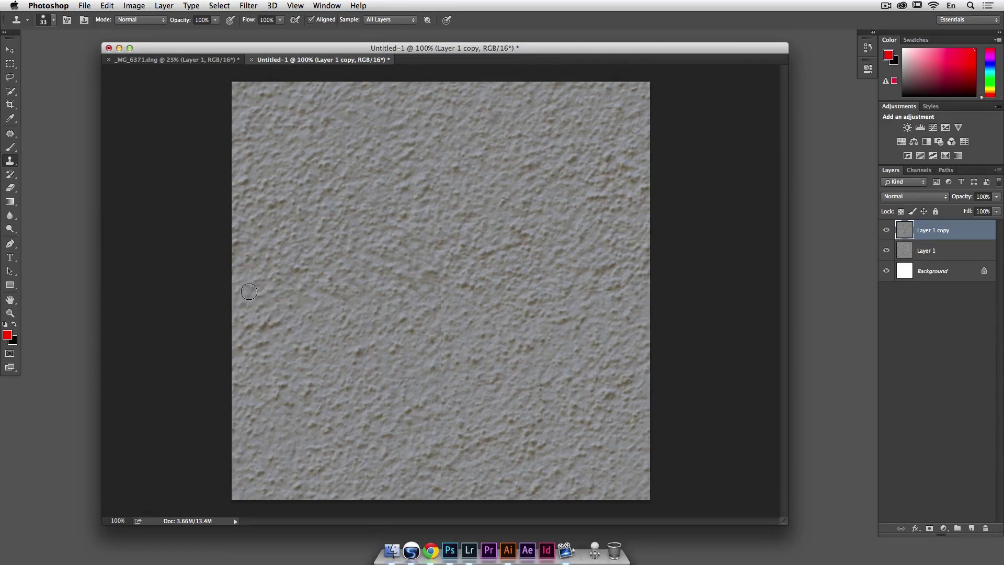
alt+click(452, 253)
drag(470, 291, 639, 288)
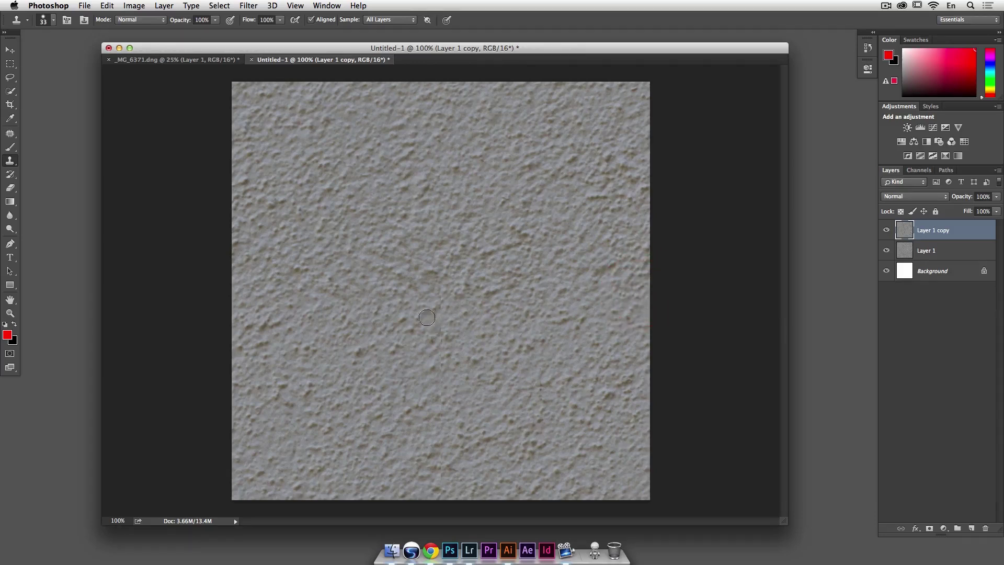
alt+click(486, 315)
drag(439, 305, 440, 488)
alt+click(472, 333)
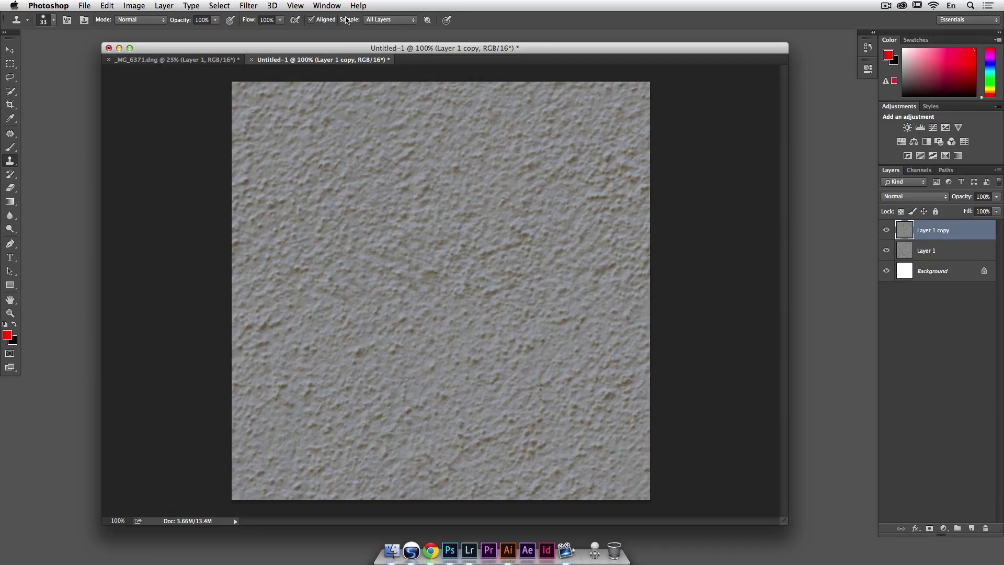
click(290, 6)
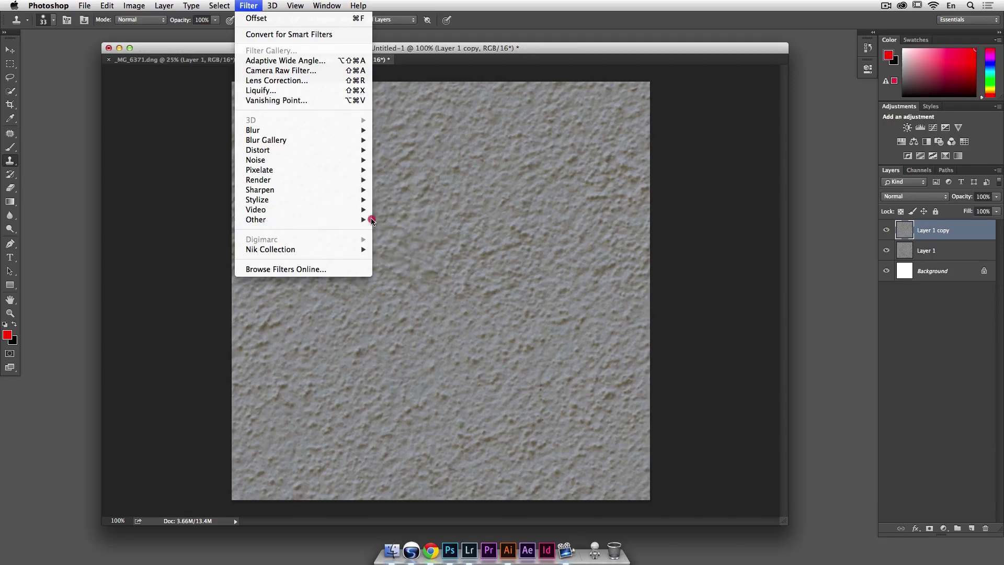
mouse_move(367, 220)
click(418, 257)
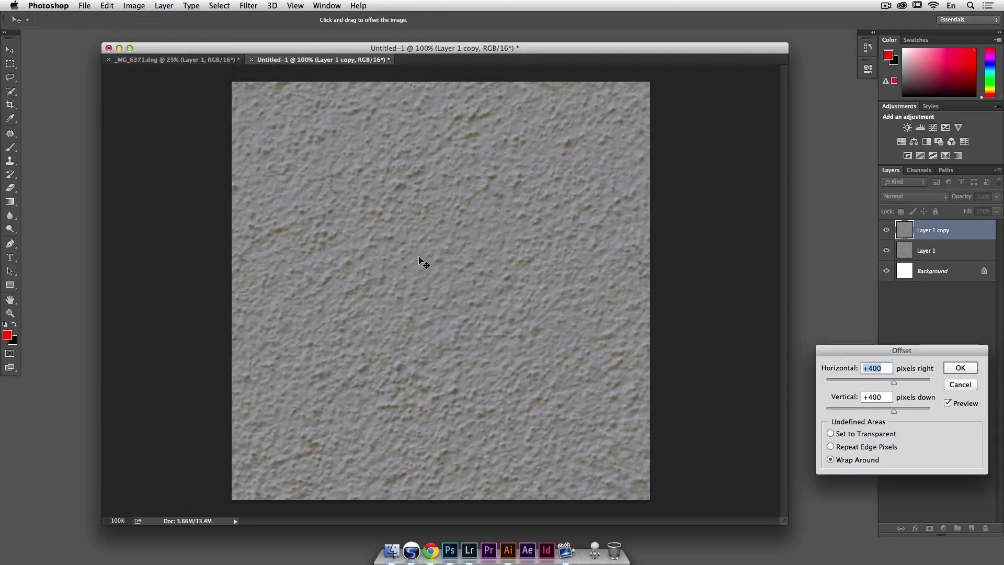
text(250)
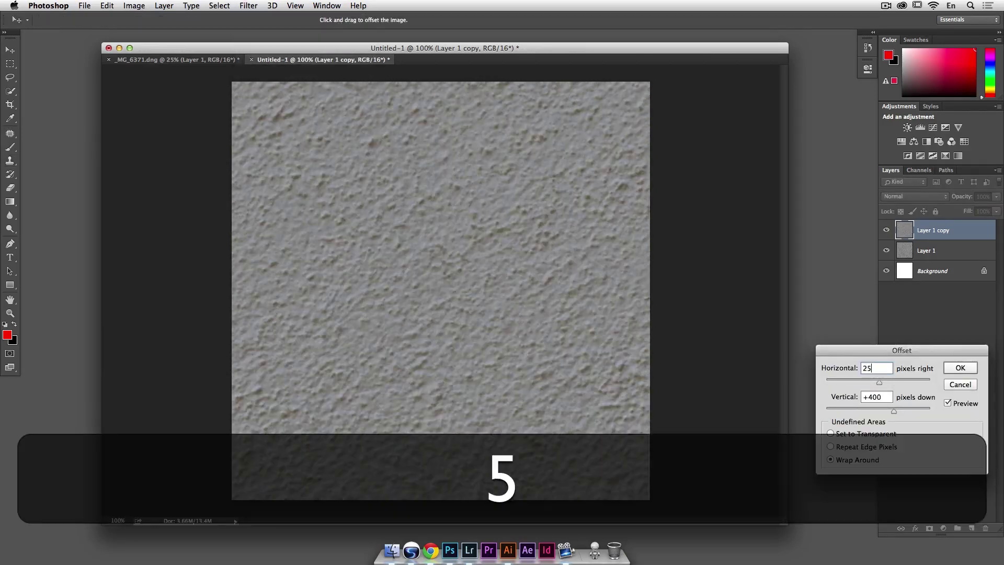
key(Tab)
text(250)
key(Tab)
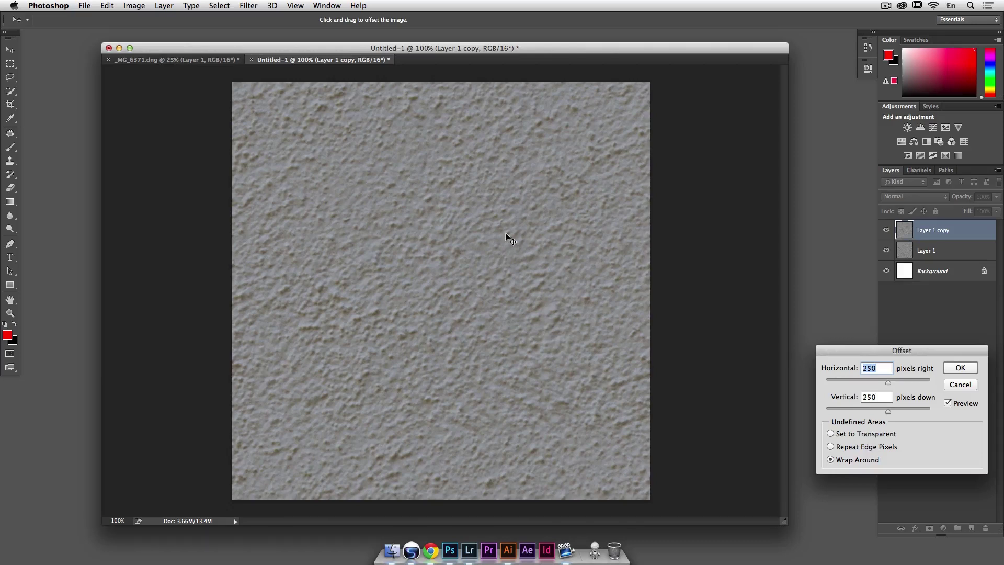
text(450)
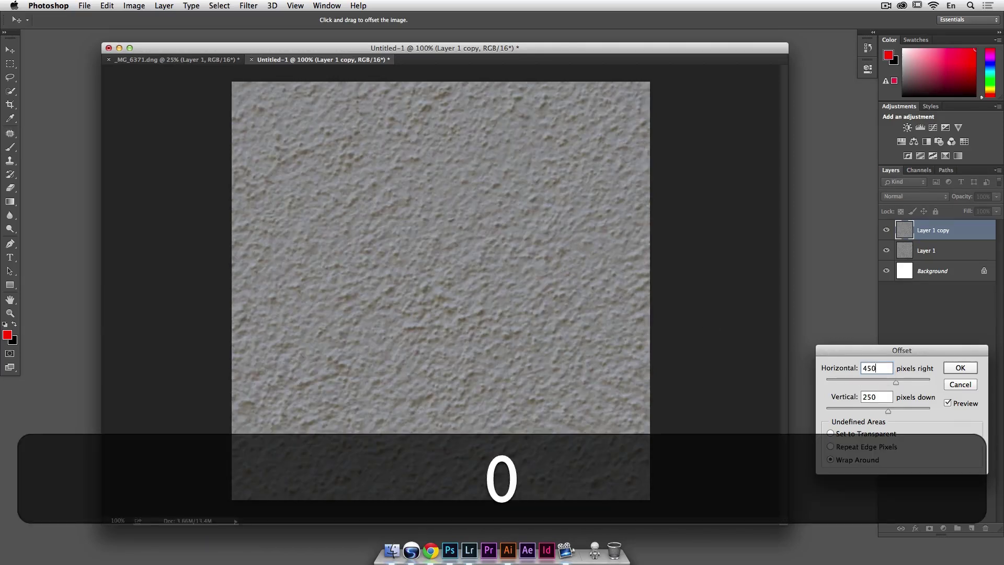
key(Tab)
text(450)
key(Tab)
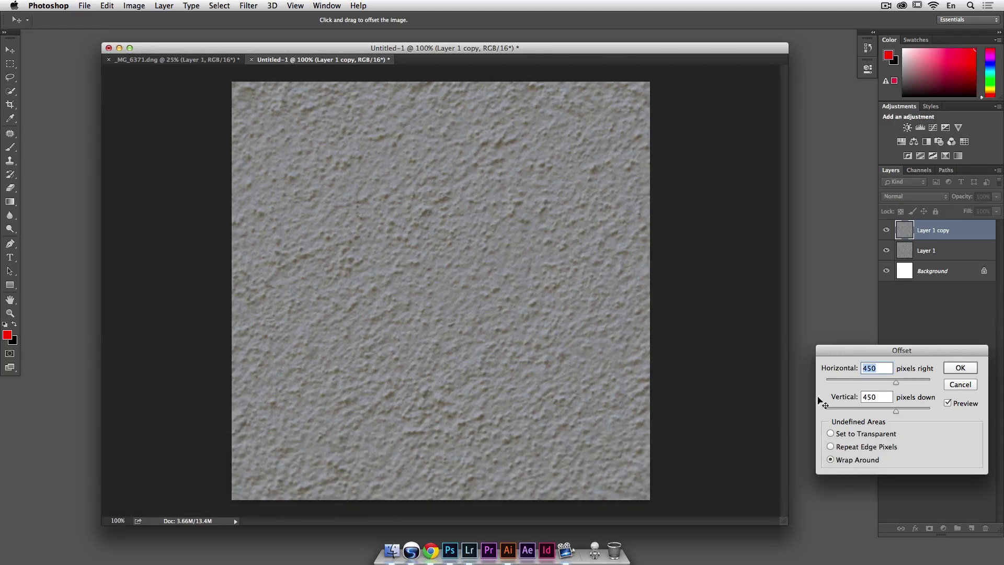
text(400)
key(Tab)
text(400)
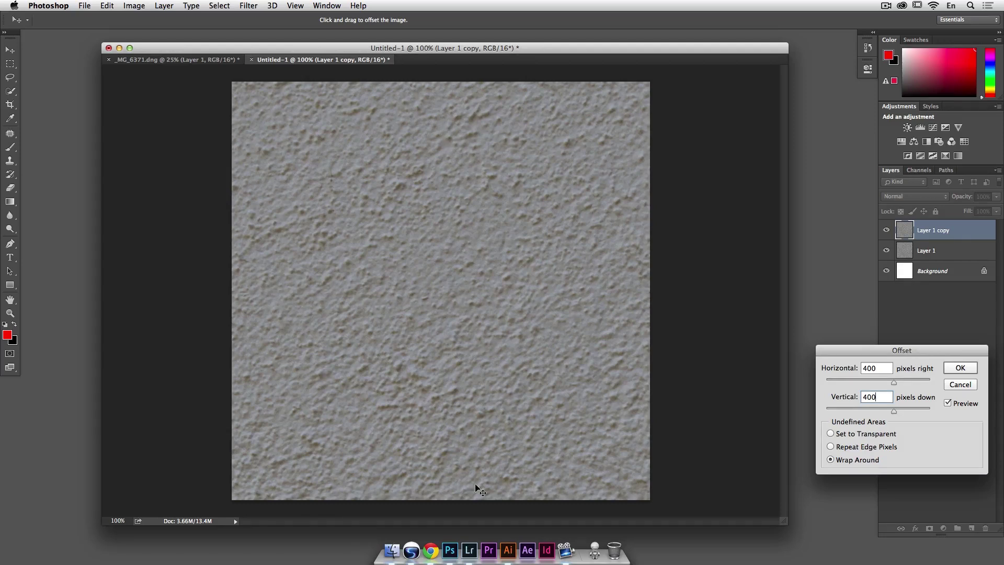
click(974, 386)
key(s)
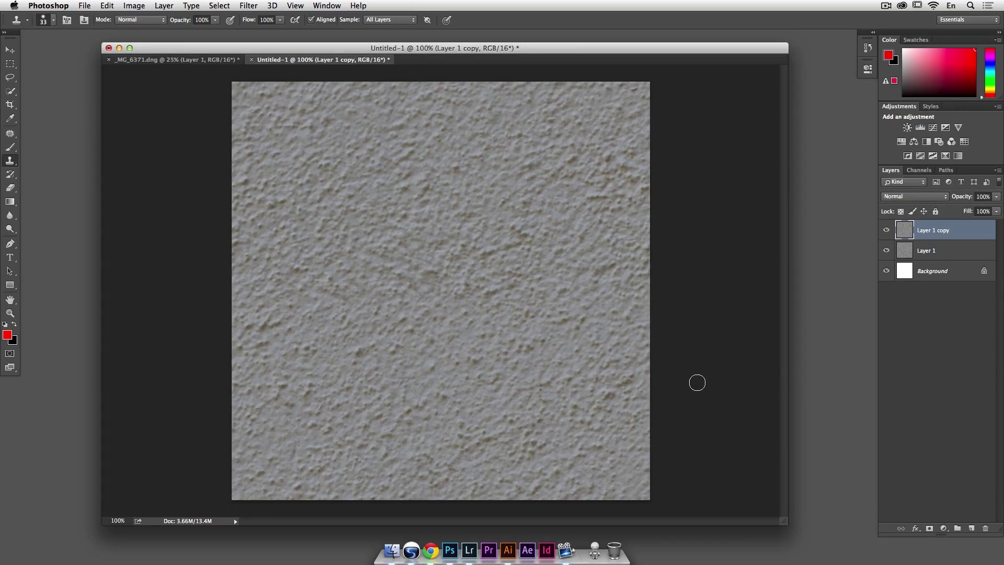
Step: Select the whole grey wall texture canvas and define it as a pattern named 'Sandstone'
key(super+a)
click(106, 5)
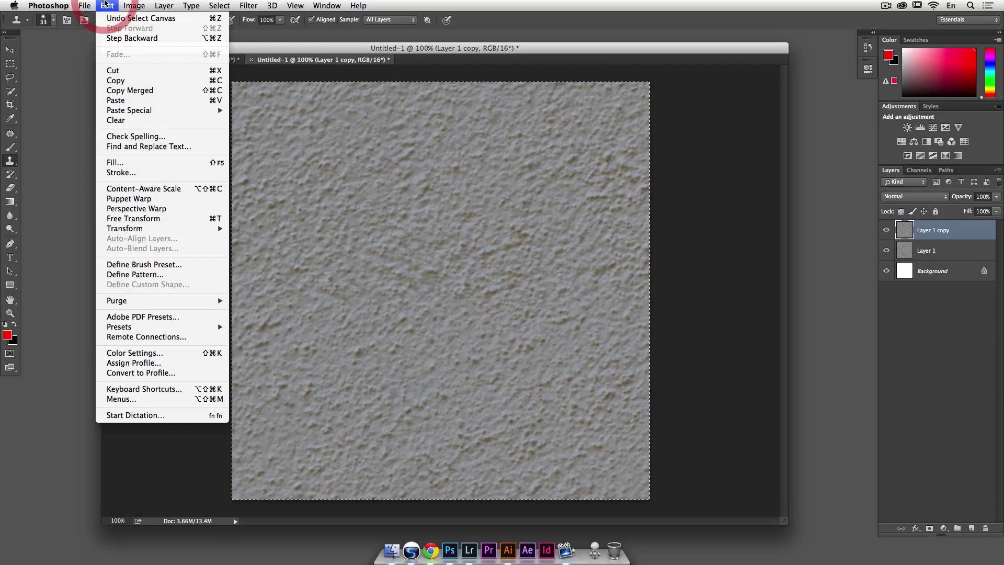
click(178, 274)
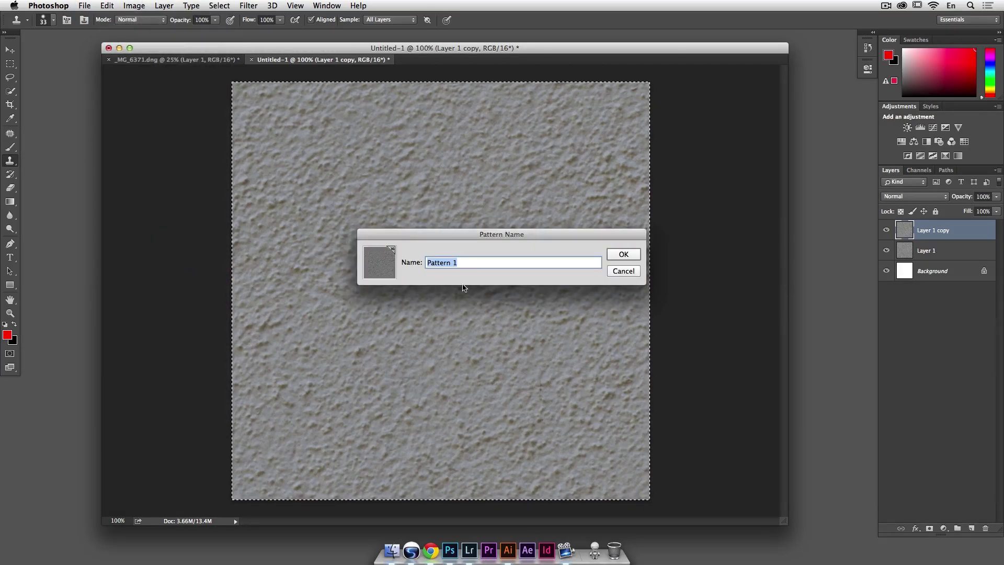
text(Sandstone)
key(Return)
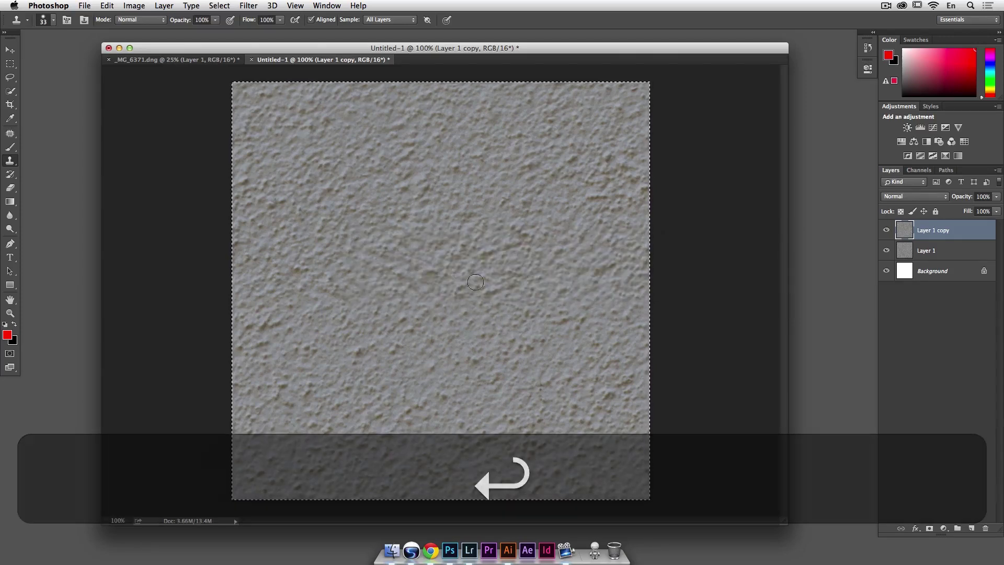
Step: In the _MG_6371.dng photo, deselect, add Layer 2 and fill it with white
click(171, 63)
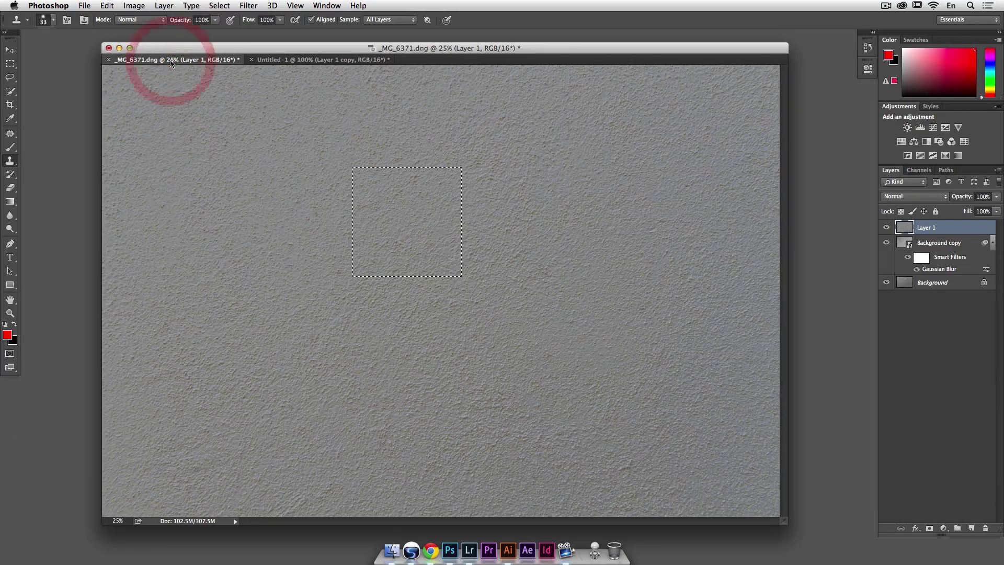
key(super+d)
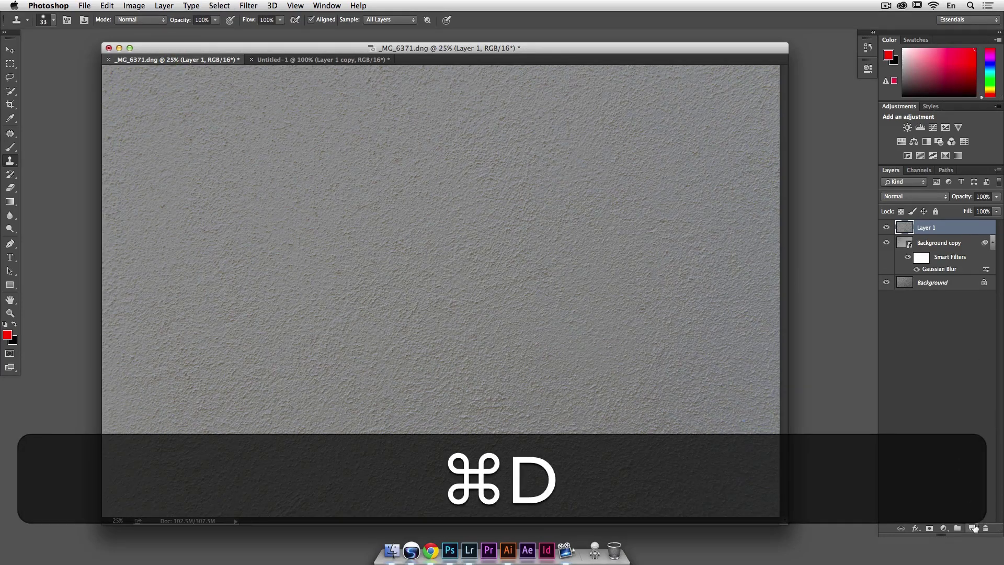
click(971, 528)
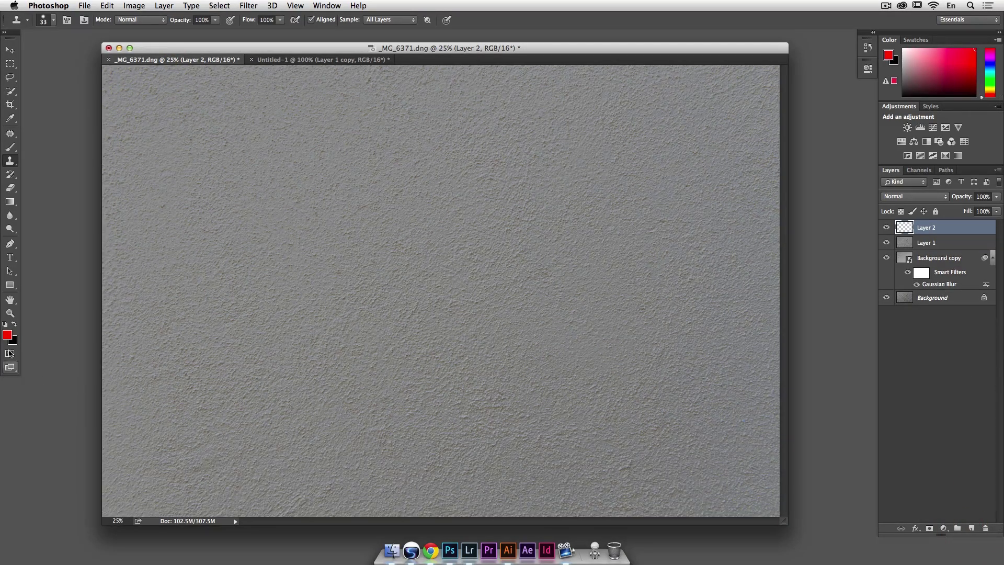
click(5, 324)
click(14, 325)
key(alt+BackSpace)
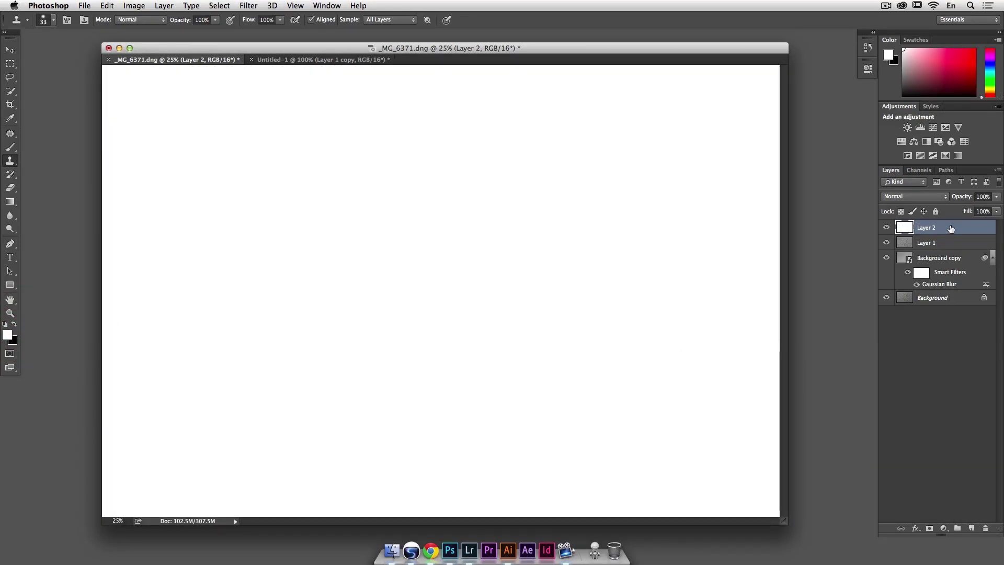
Step: Try a Sandstone Pattern Overlay on Layer 2 at 65% scale, then cancel it
double_click(945, 228)
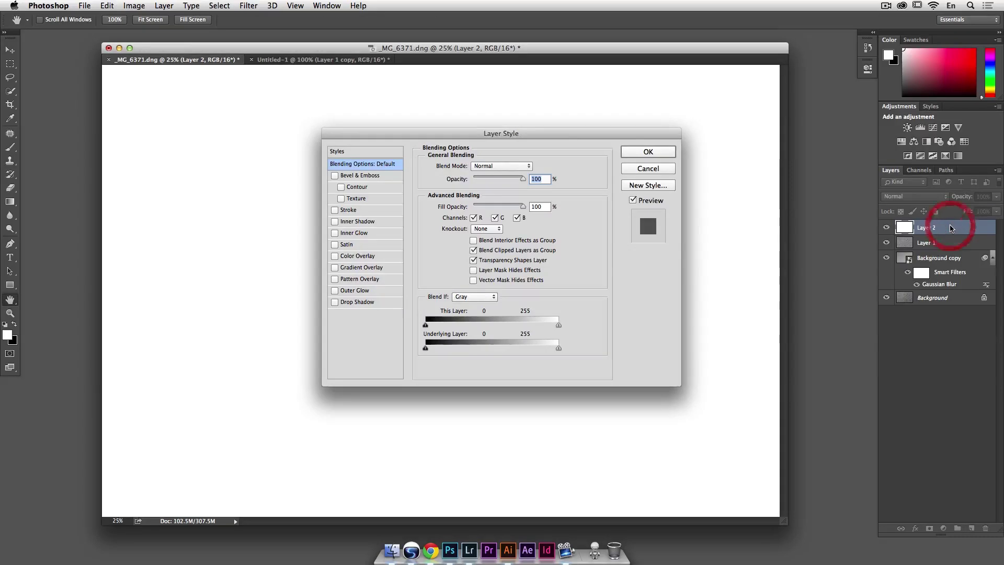
click(359, 279)
drag(504, 134, 687, 151)
click(674, 216)
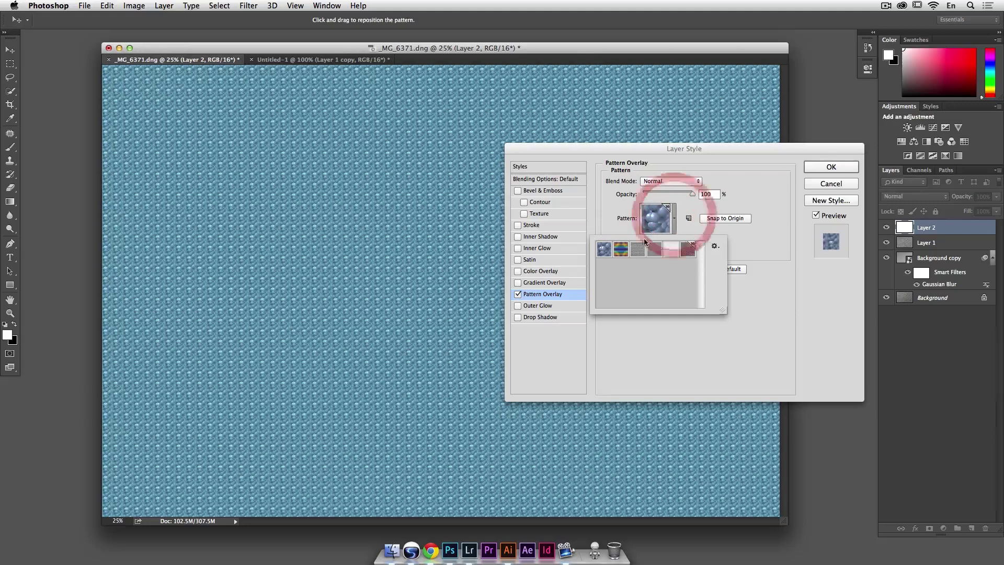
click(689, 251)
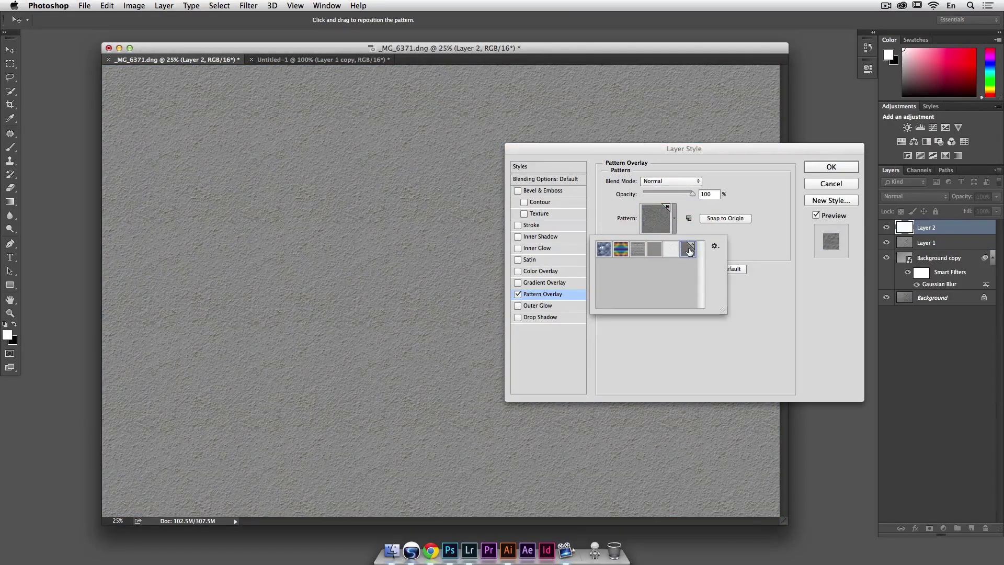
drag(656, 147, 720, 102)
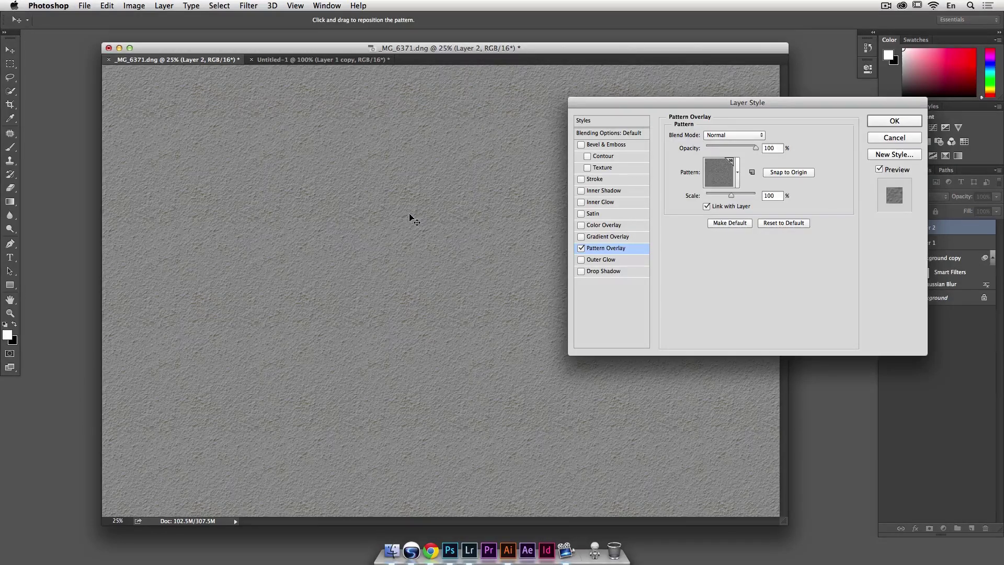
drag(732, 196, 722, 196)
click(894, 138)
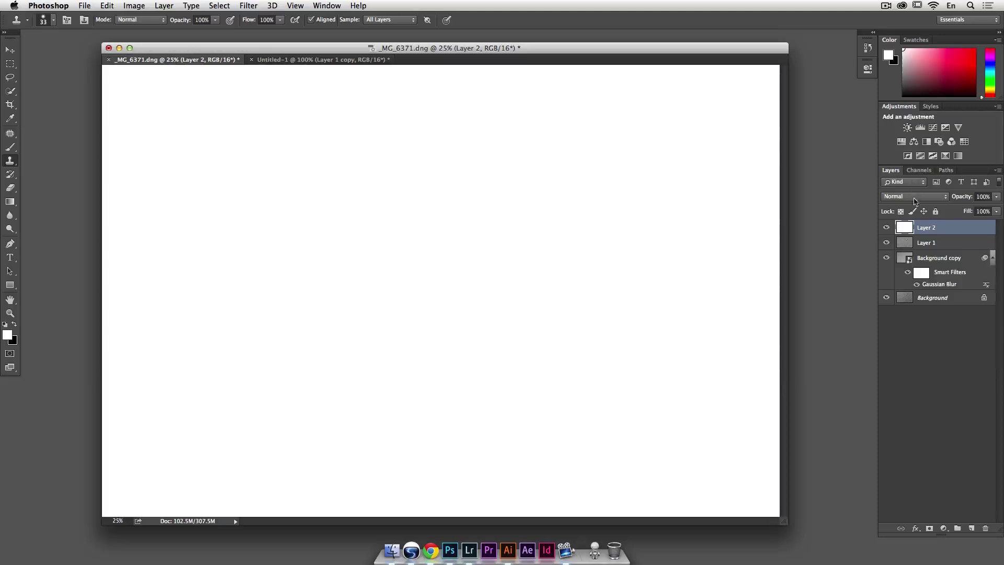
Step: Apply a Pattern Overlay with the Sandstone wall texture to Layer 2
double_click(962, 229)
click(617, 248)
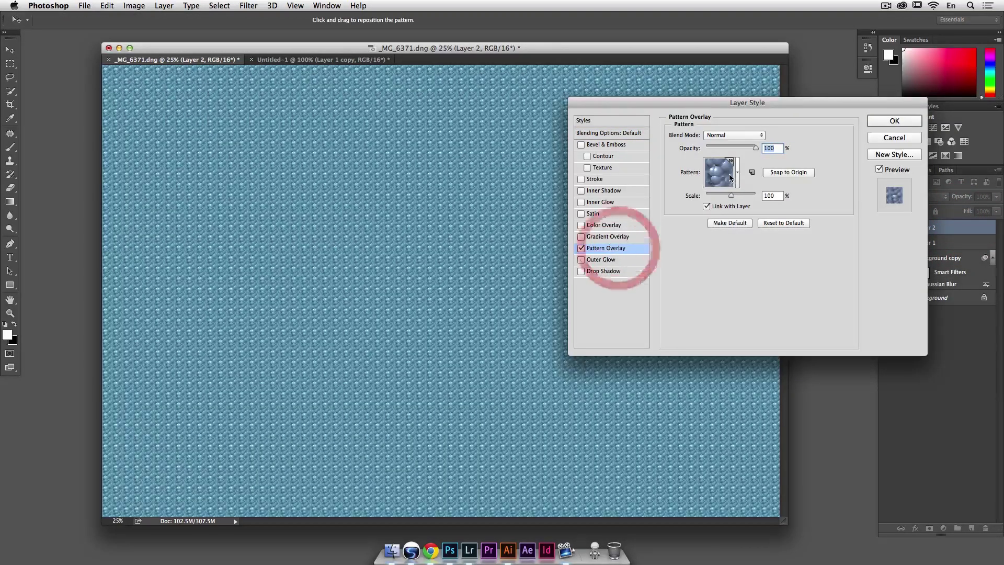
click(737, 173)
click(748, 203)
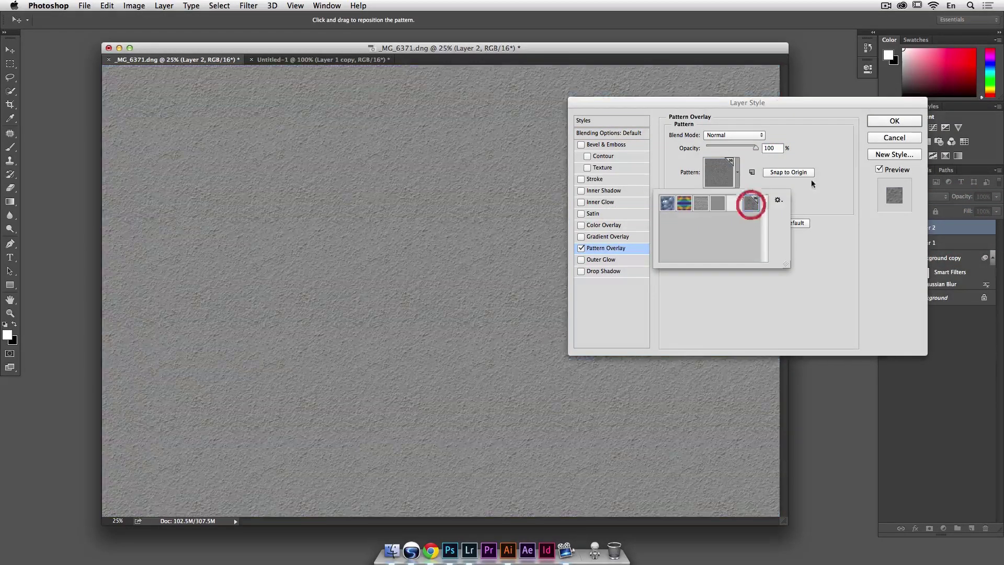
click(885, 121)
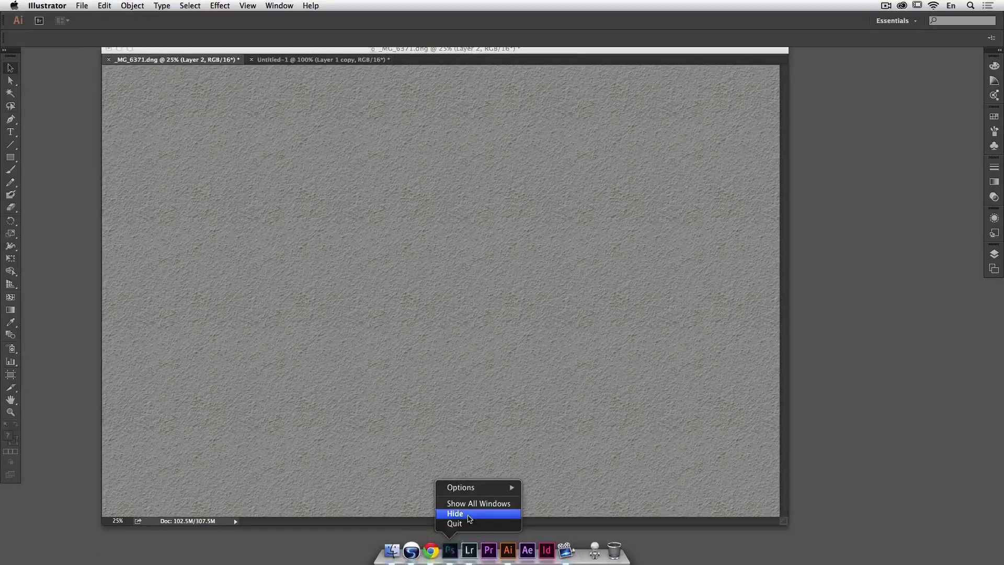
Step: Hide Photoshop and create a new Web-profile 1280 × 800 px Illustrator document
click(469, 518)
click(81, 5)
click(89, 16)
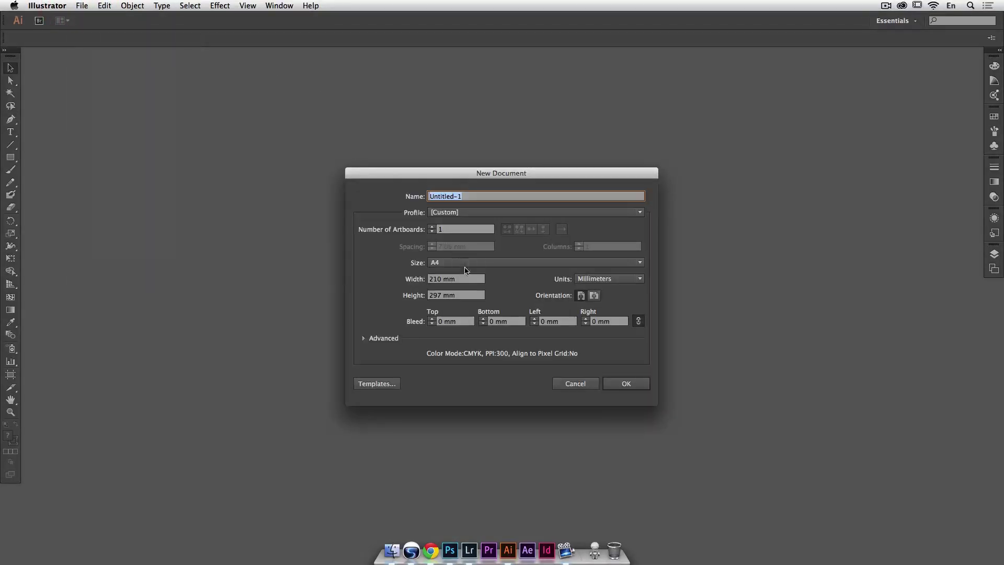
click(467, 212)
click(467, 245)
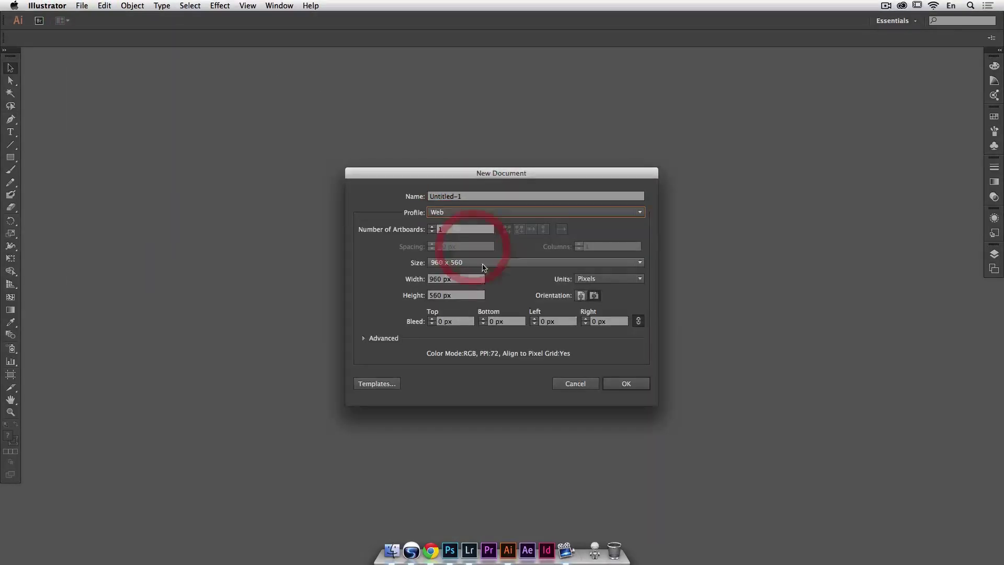
click(481, 263)
click(476, 332)
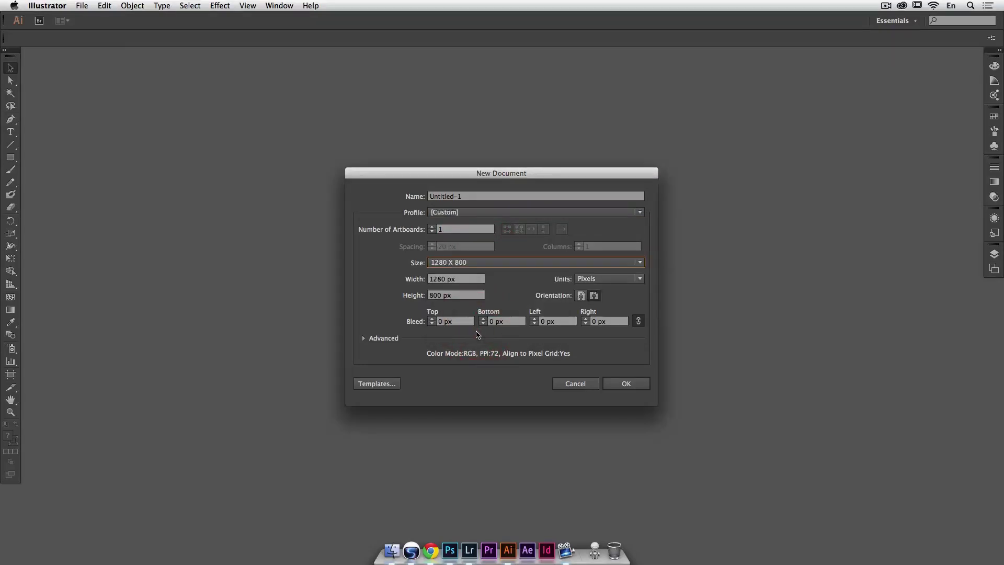
click(628, 384)
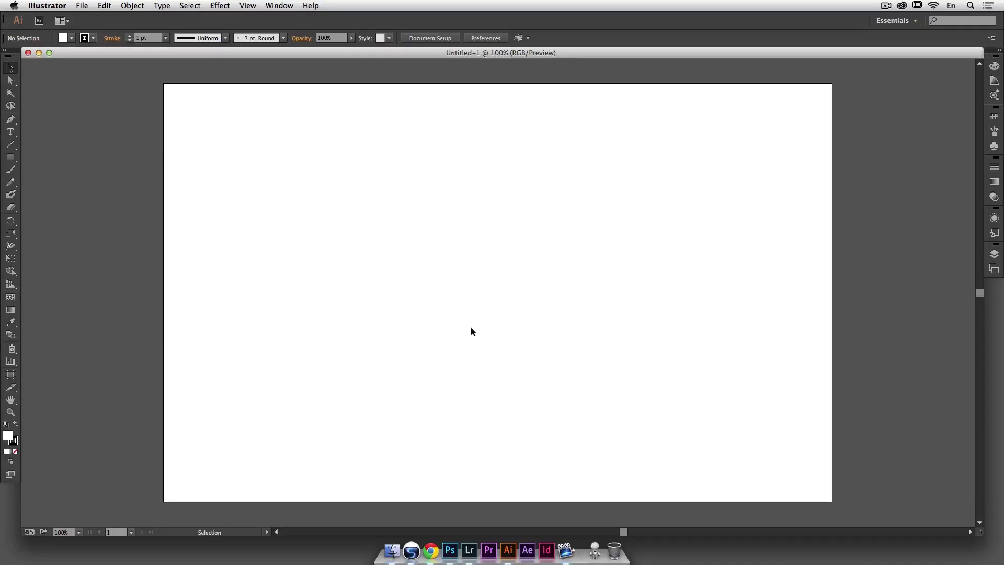
Step: Show the houndstooth Google Images results in Chrome and take a full-screen screenshot with ⇧⌘3
click(430, 552)
click(290, 25)
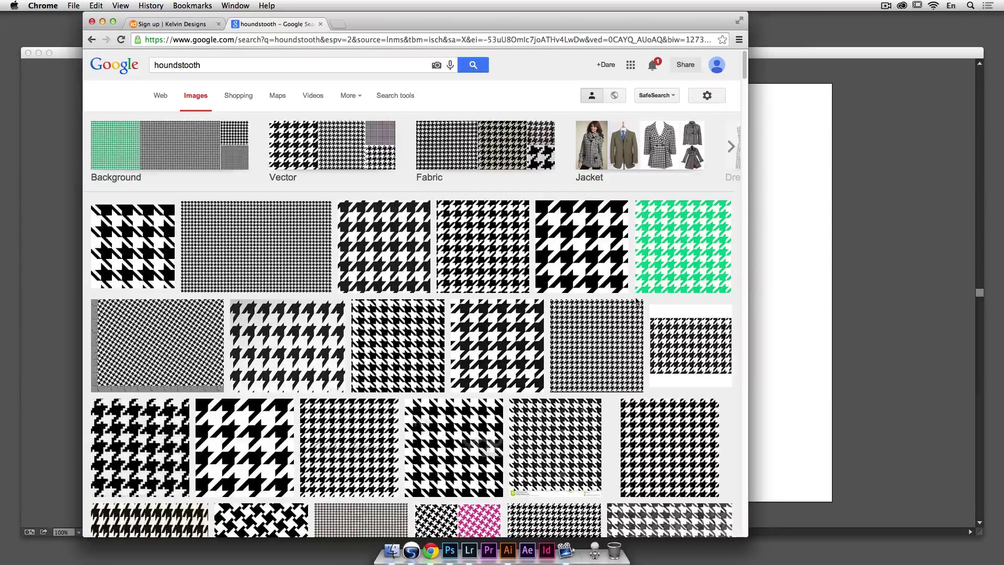
key(shift+super)
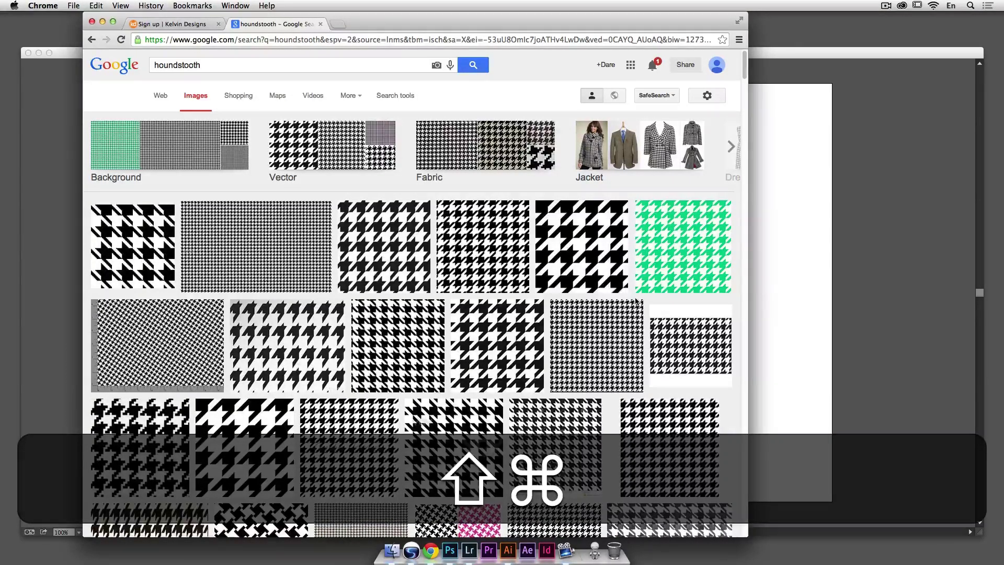
key(shift+super+3)
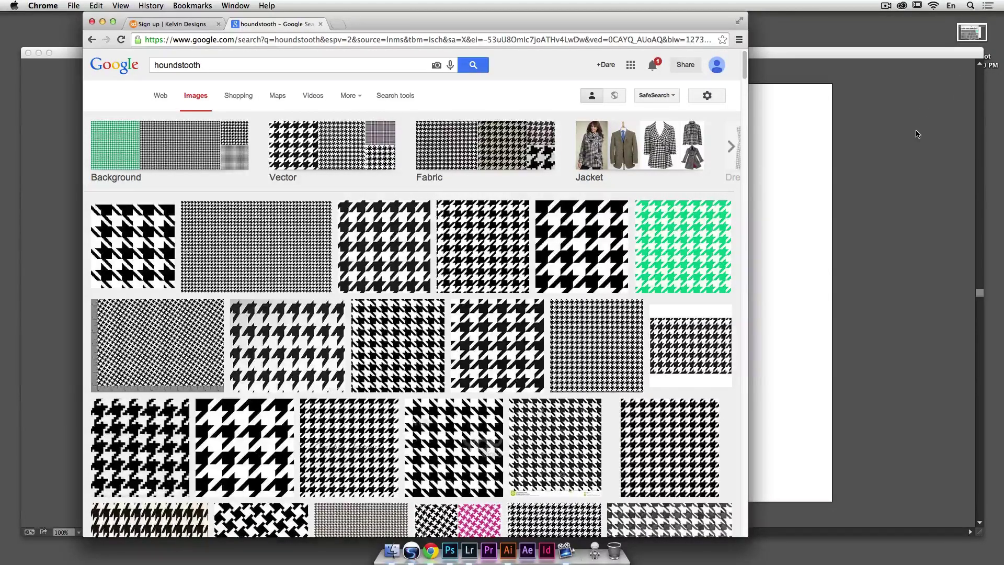
Step: Place the houndstooth screenshot from the Desktop into Untitled-1 and position it over the artboard
click(916, 134)
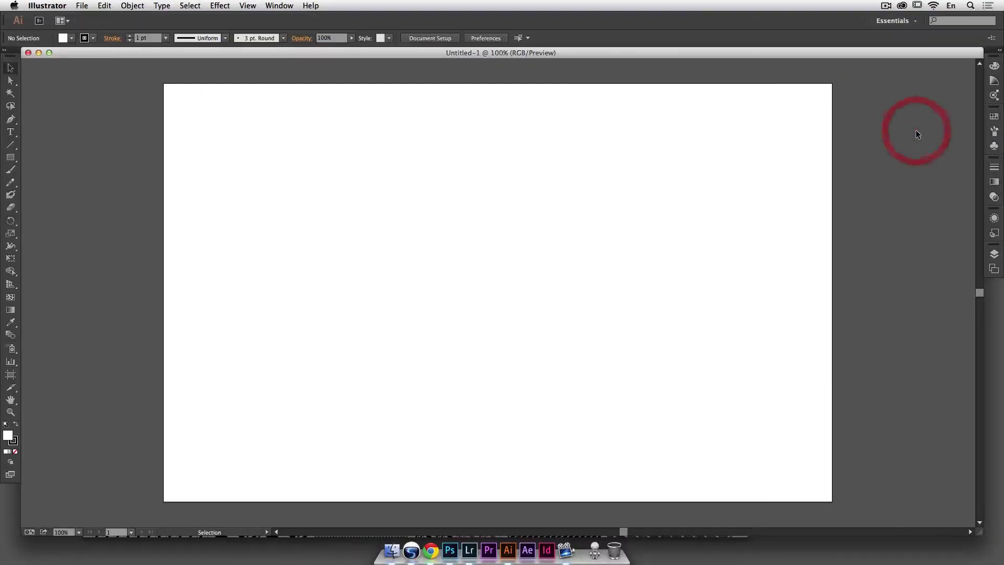
click(88, 6)
click(109, 161)
key(super+d)
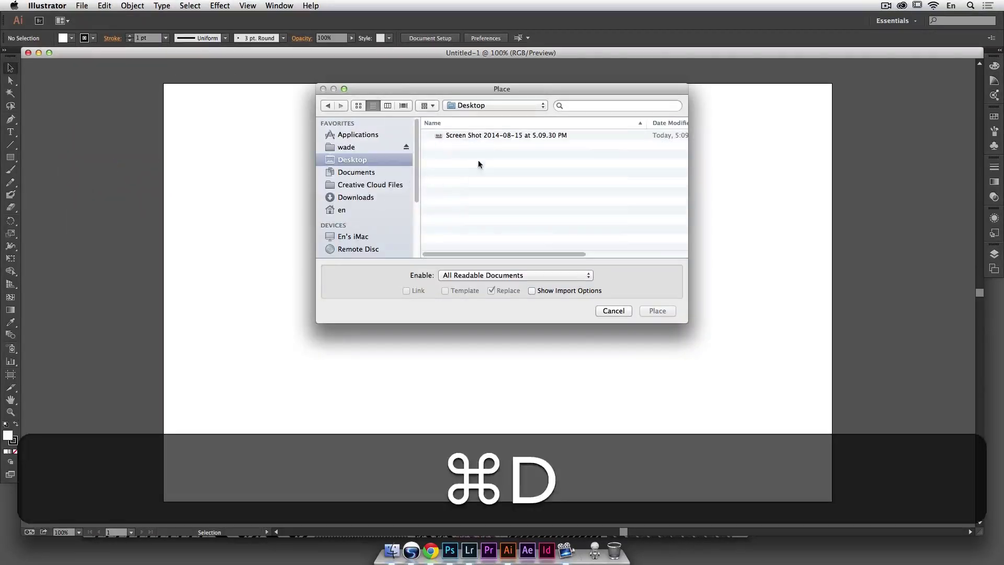
click(520, 135)
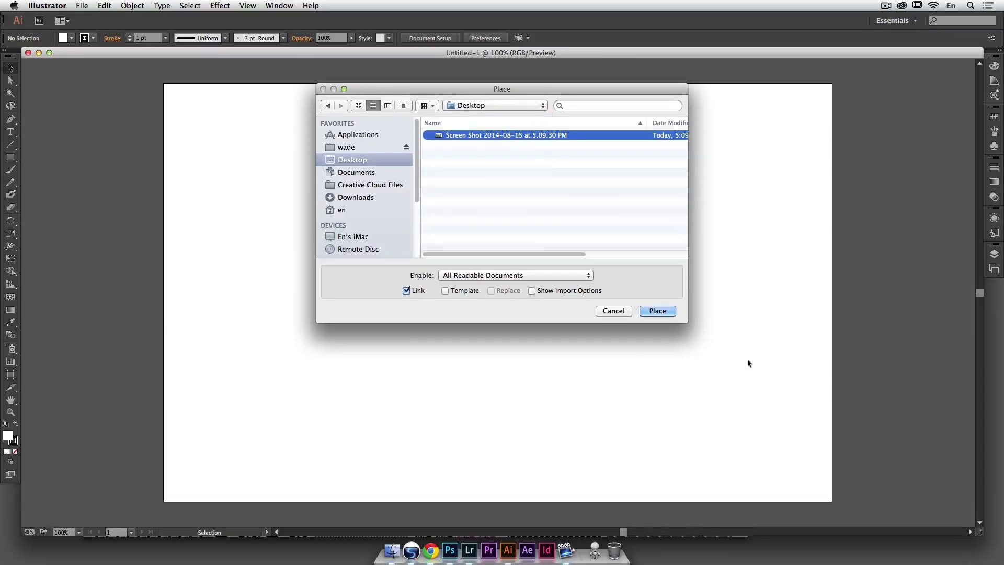
click(660, 312)
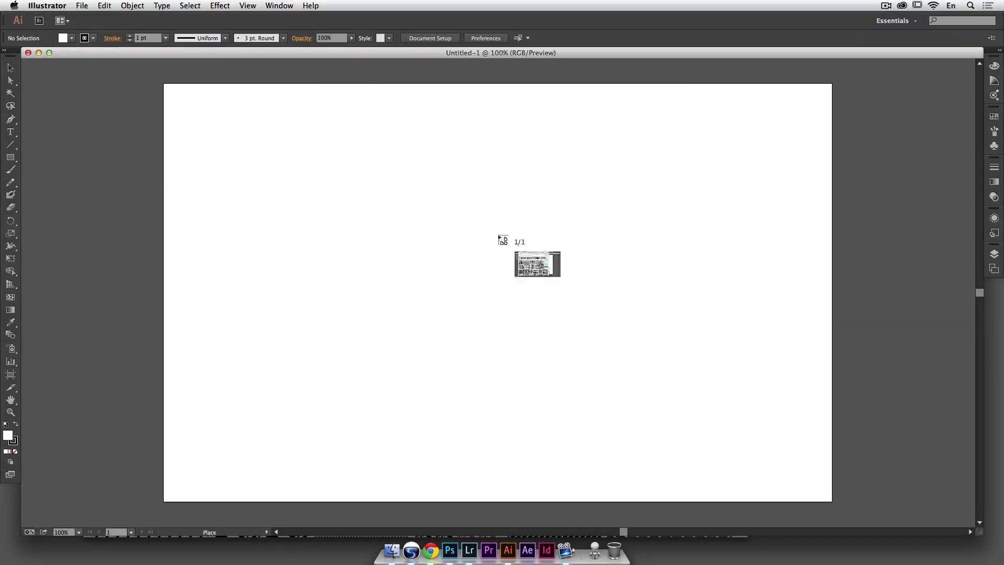
click(361, 183)
drag(599, 329, 277, 157)
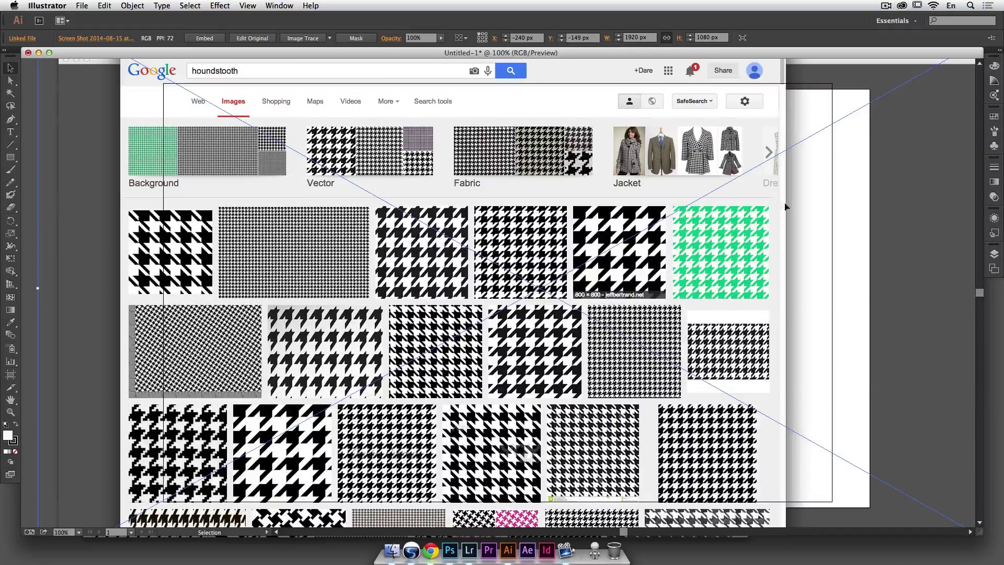
Step: Lock the screenshot's Layer 1, add a new tracing layer, deselect and zoom to 200%
click(994, 254)
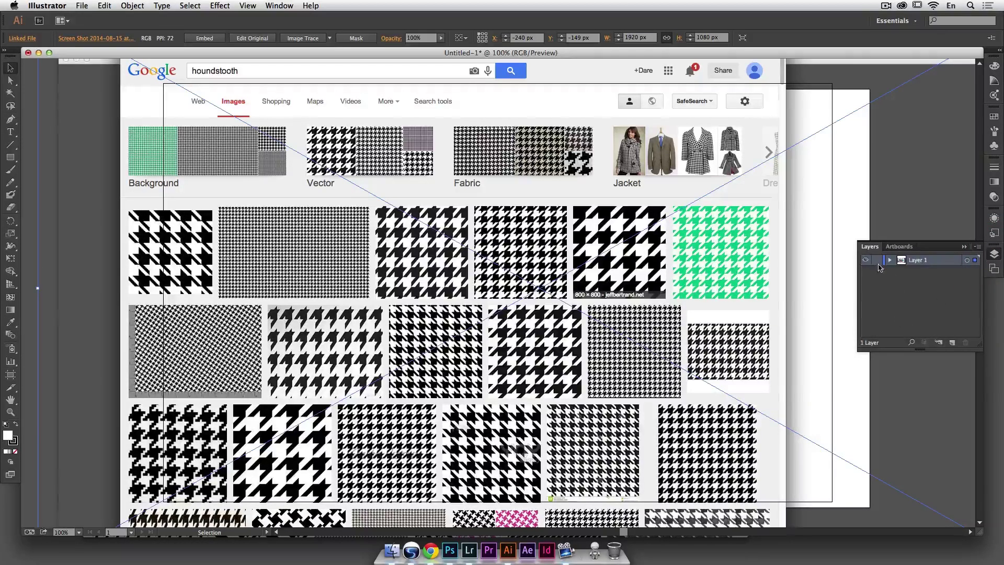
click(876, 260)
click(952, 343)
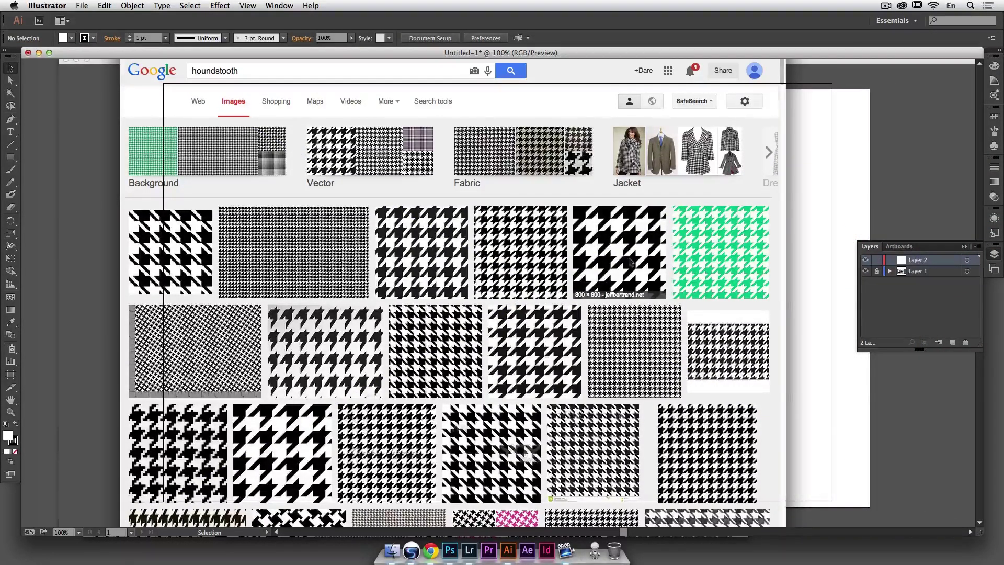
click(884, 171)
key(super+plus)
key(super+plus)
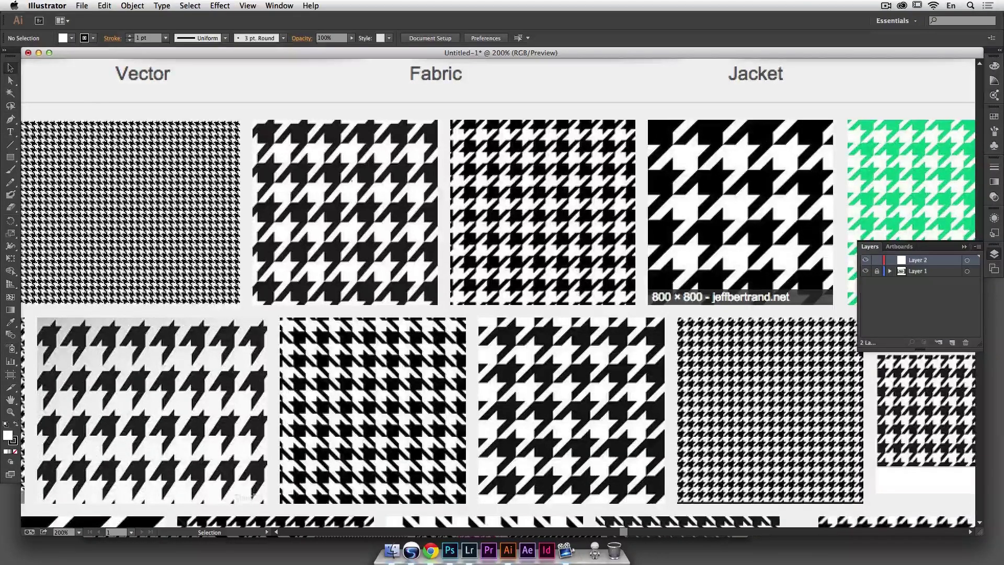
Step: With the Pen tool active, set stroke to None and fill to bright green 00E92F
click(10, 120)
click(15, 426)
click(15, 453)
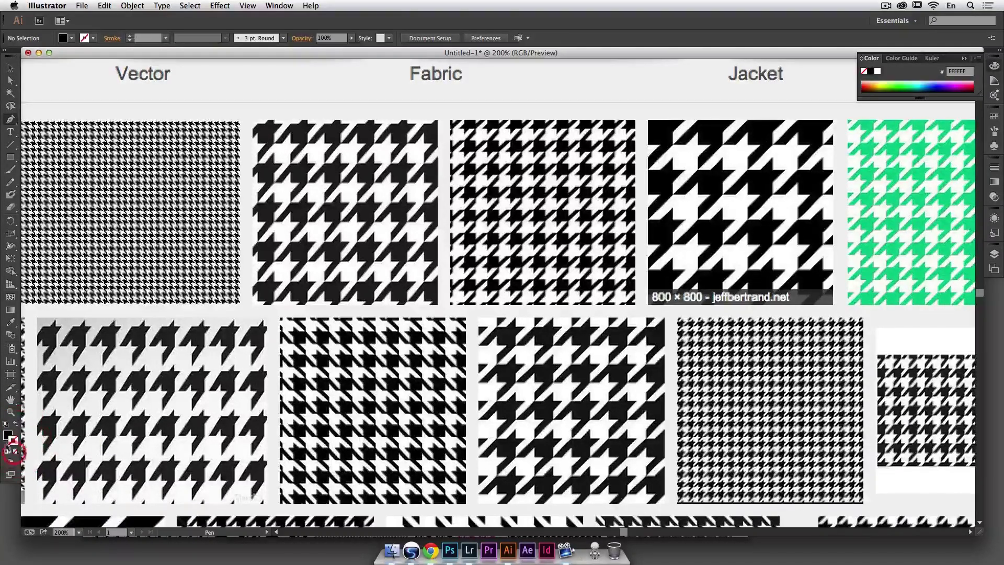
click(6, 435)
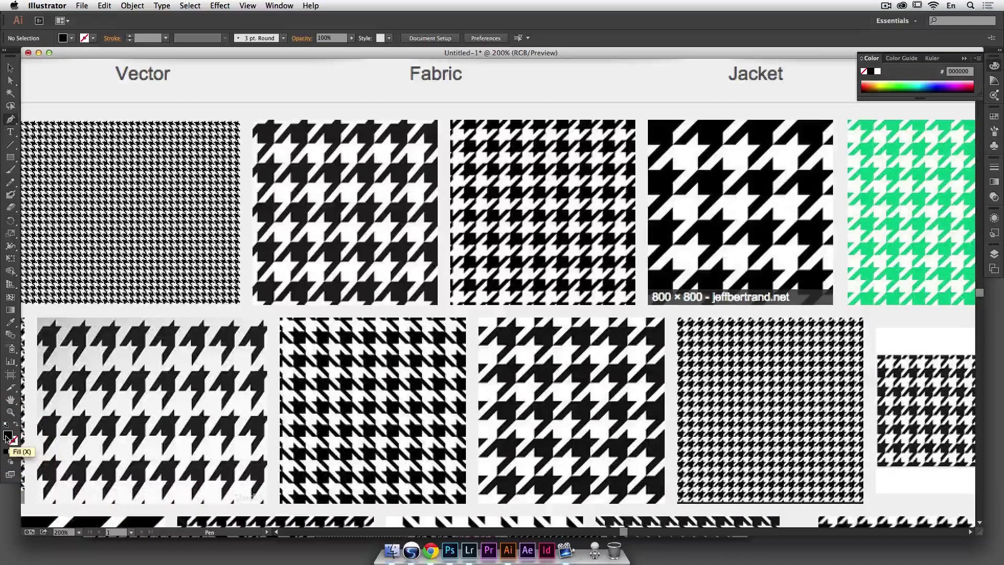
click(904, 84)
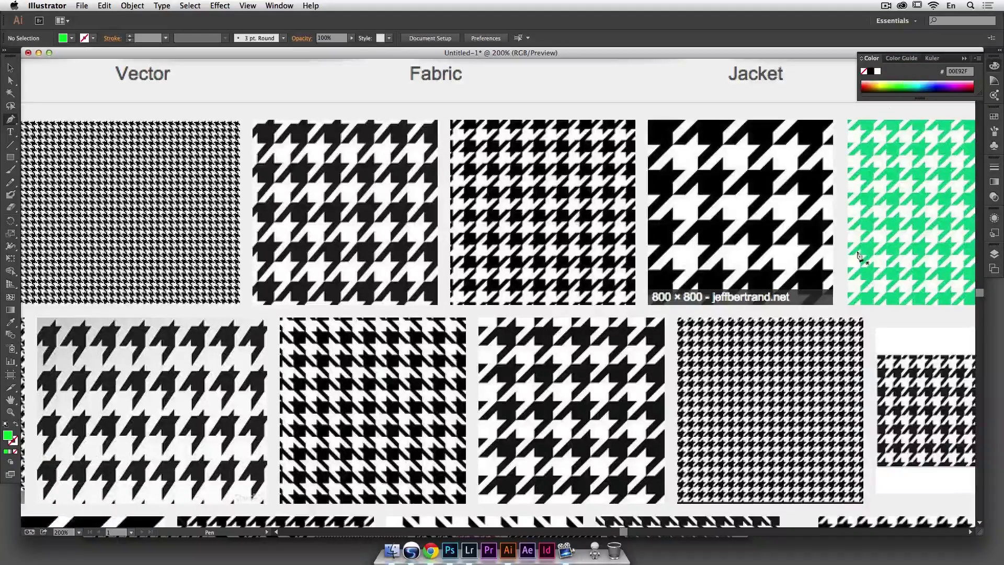
Step: Make the stroke green with no fill and pen-trace the top corners of a Jacket houndstooth tooth
click(16, 426)
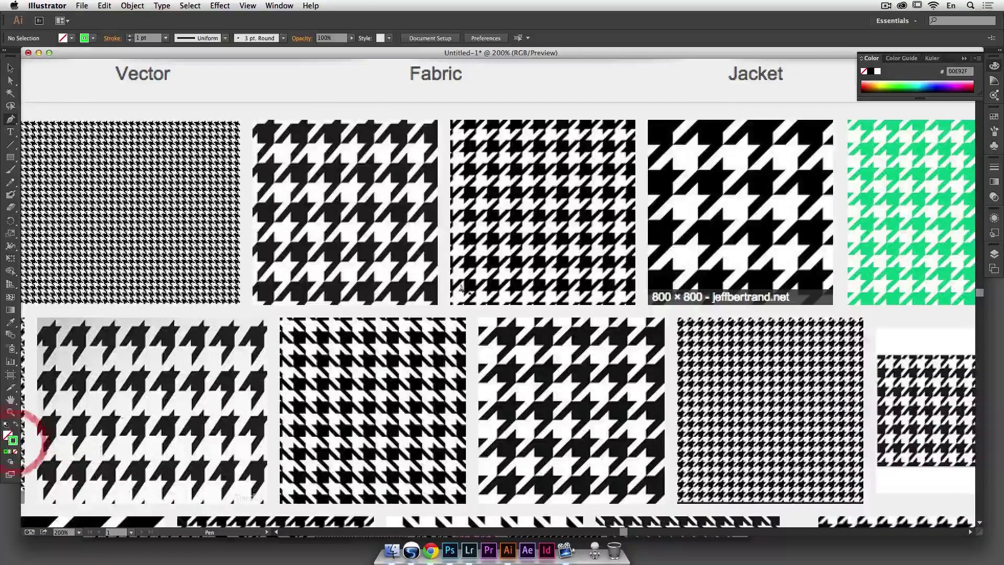
click(673, 245)
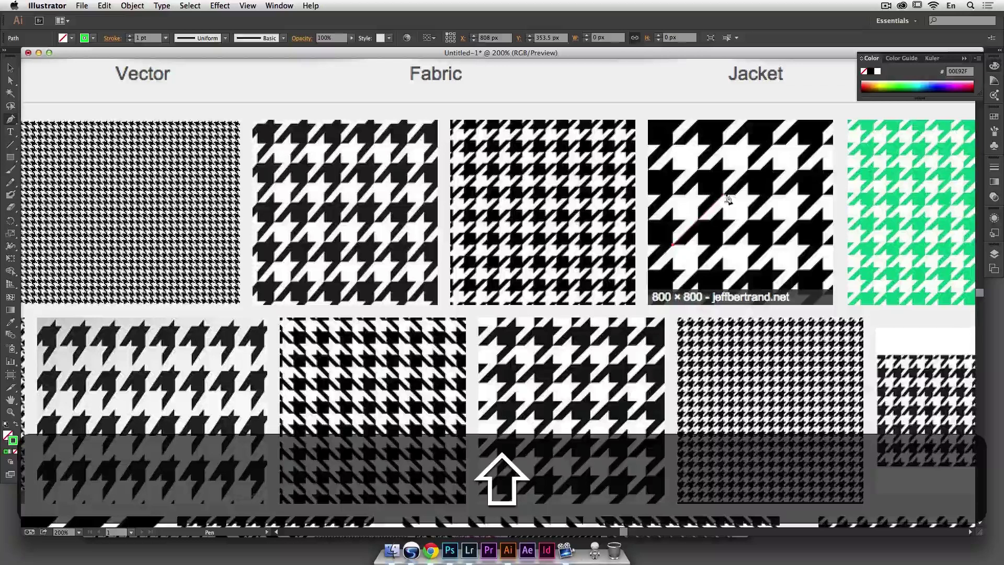
click(673, 197)
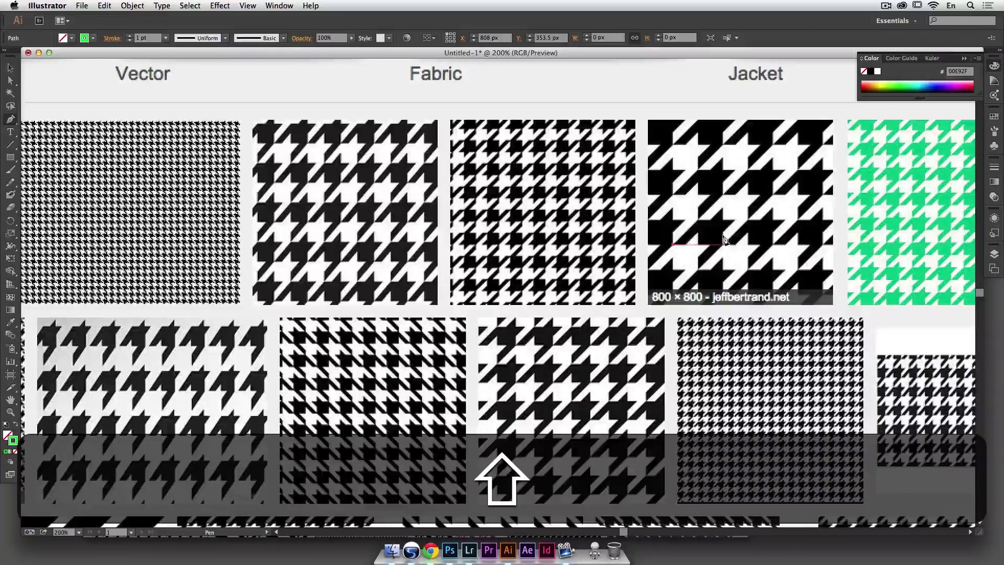
click(697, 220)
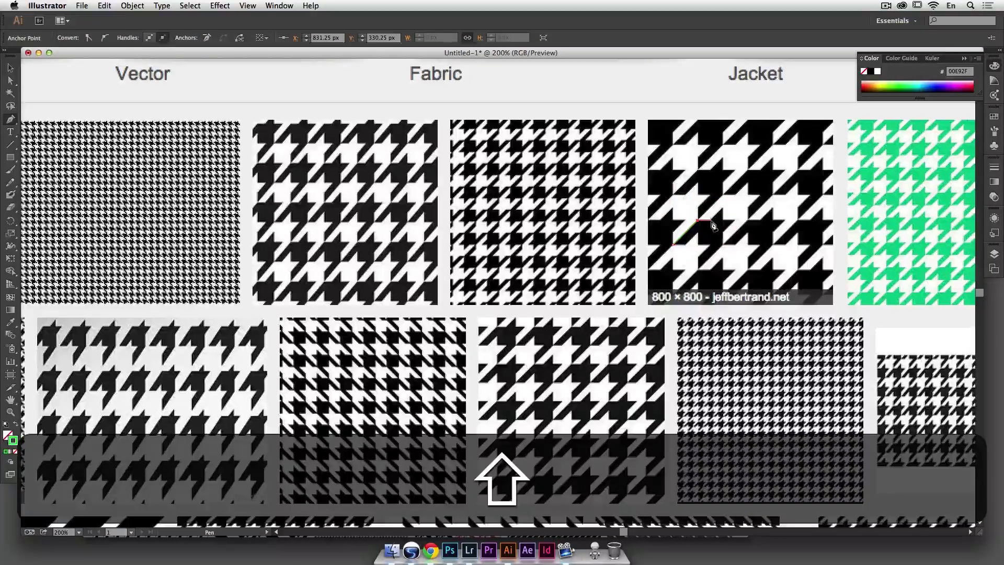
click(711, 220)
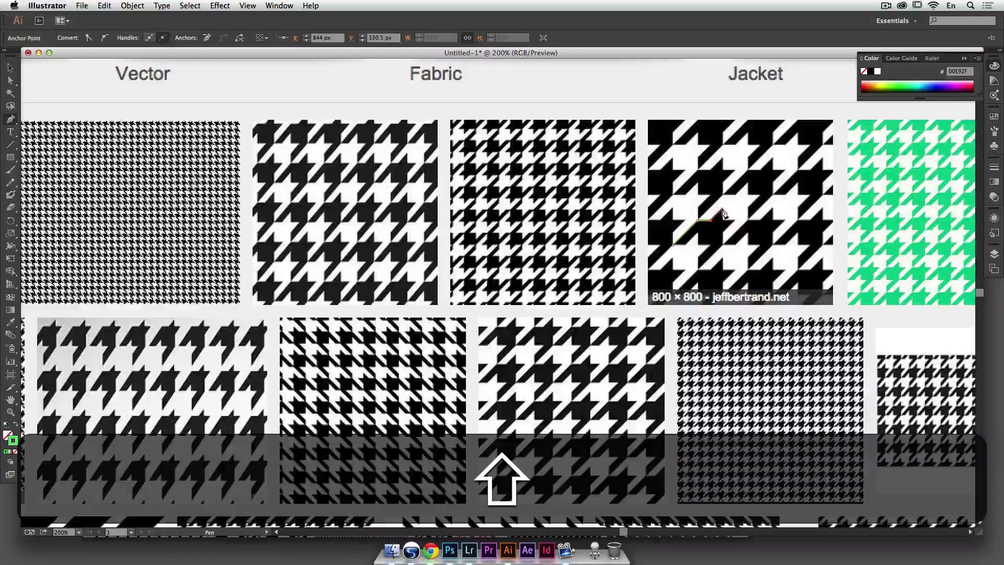
click(722, 209)
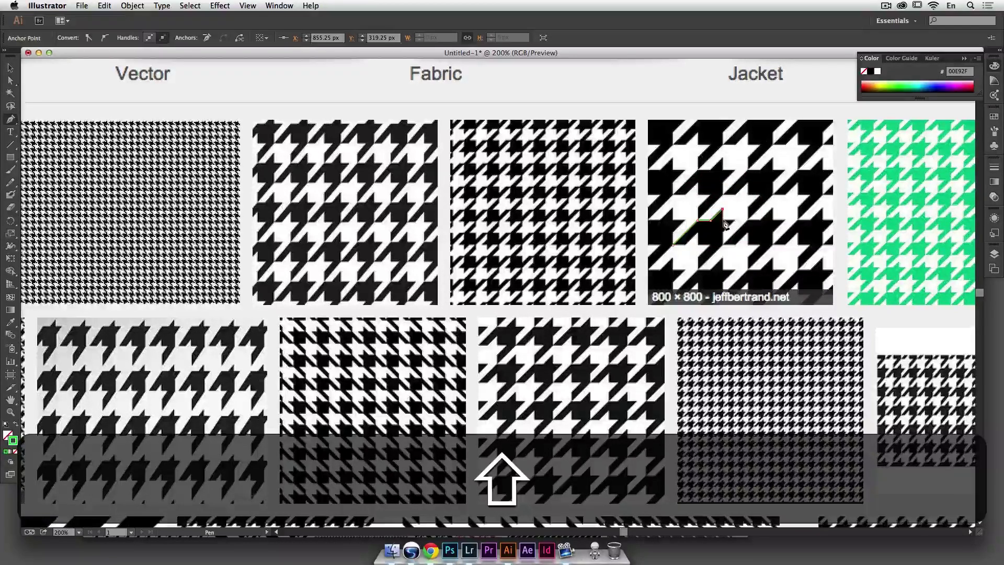
shift+click(723, 221)
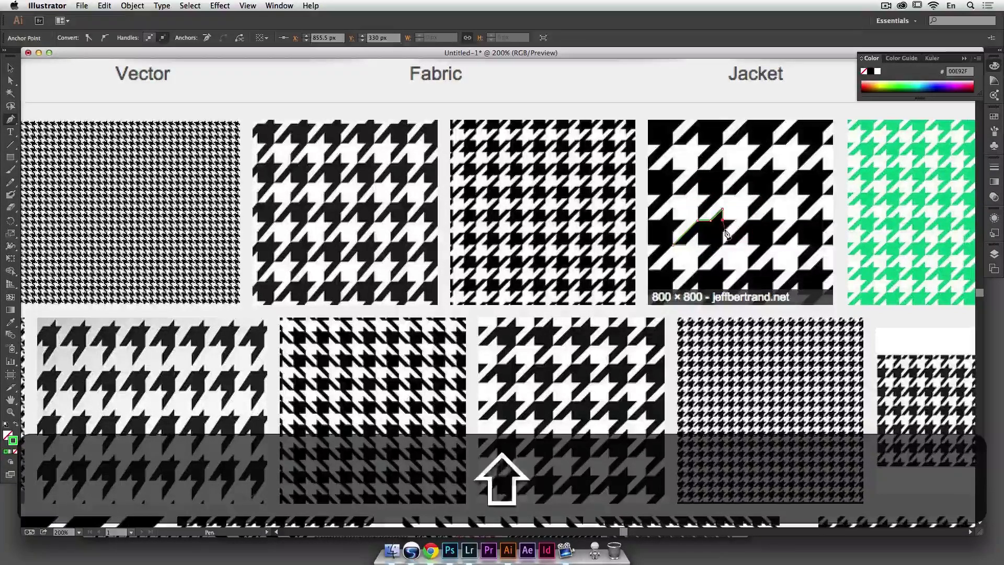
Step: Finish the tooth outline along its bottom edge and reselect the path with the Selection tool
key(super)
super+click(701, 226)
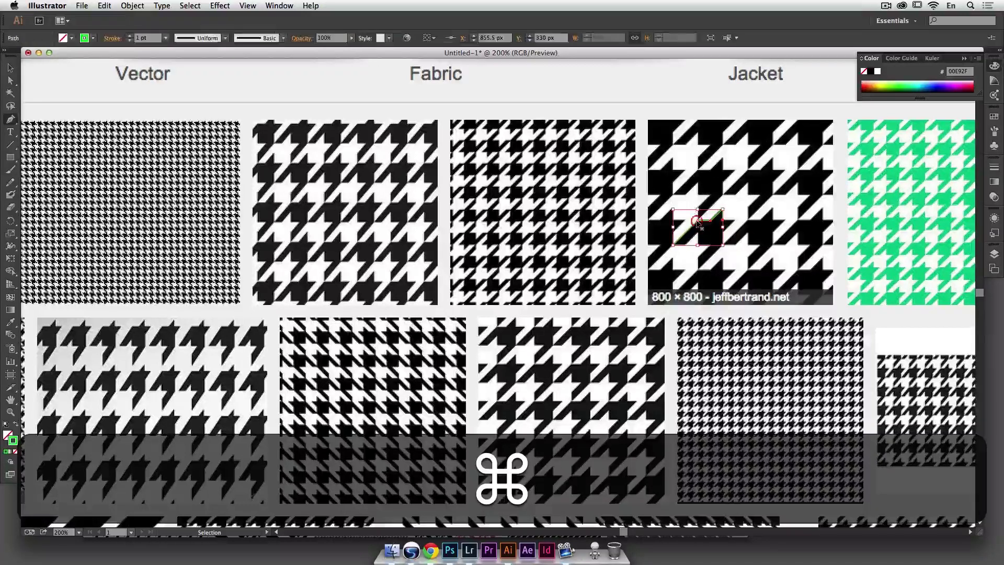
click(673, 246)
key(shift)
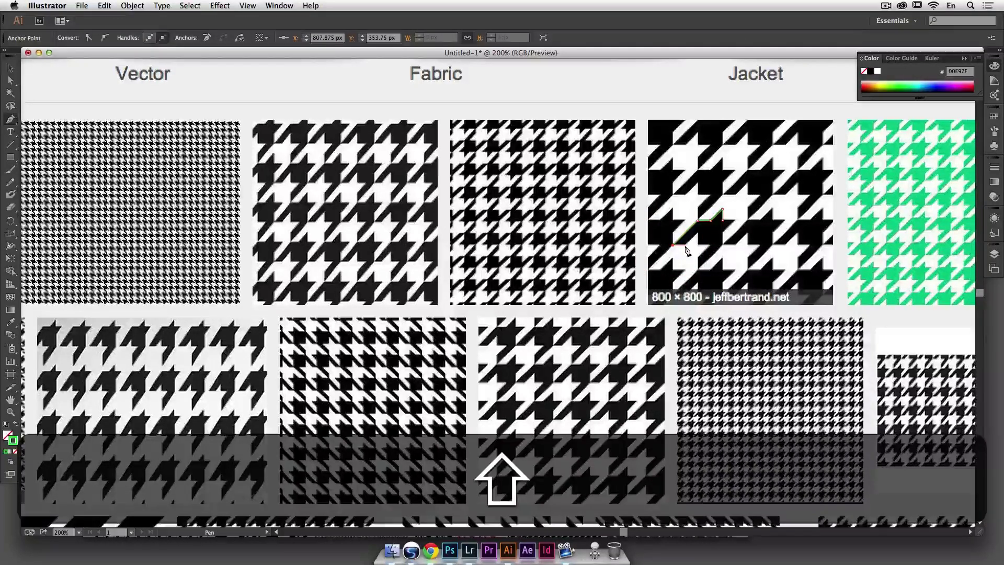
shift+click(685, 245)
shift+click(698, 245)
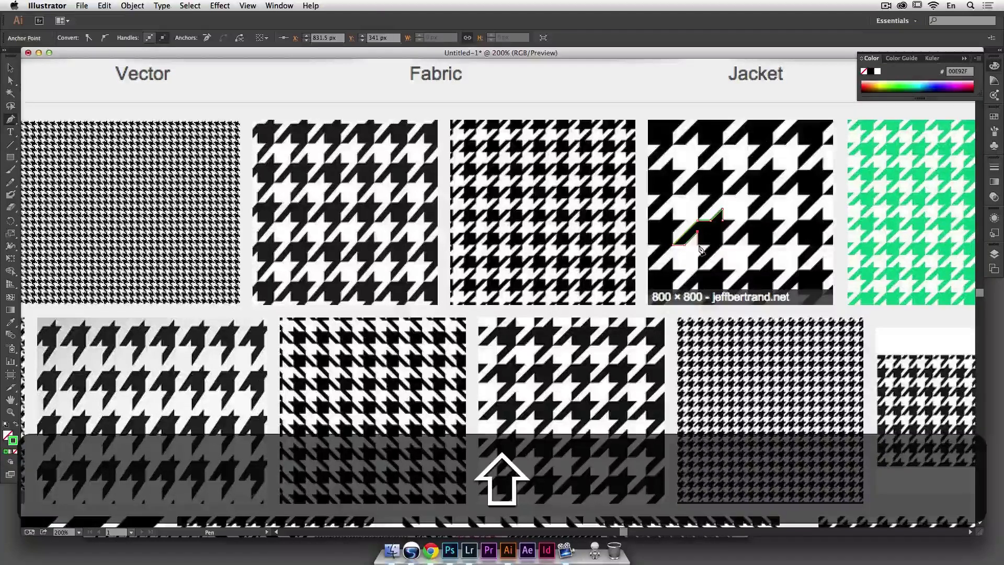
drag(698, 244, 704, 263)
key(super+shift+a)
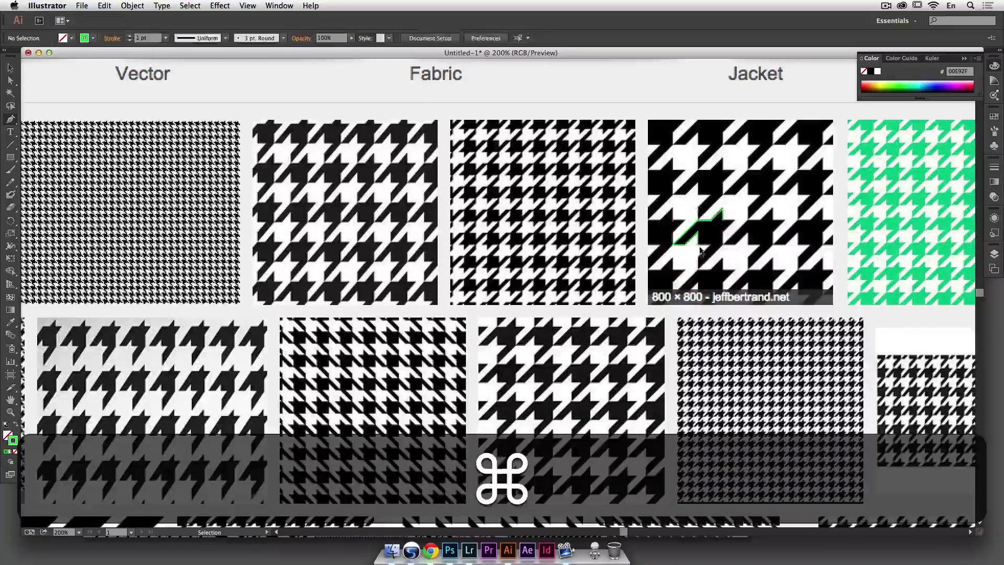
super+click(697, 228)
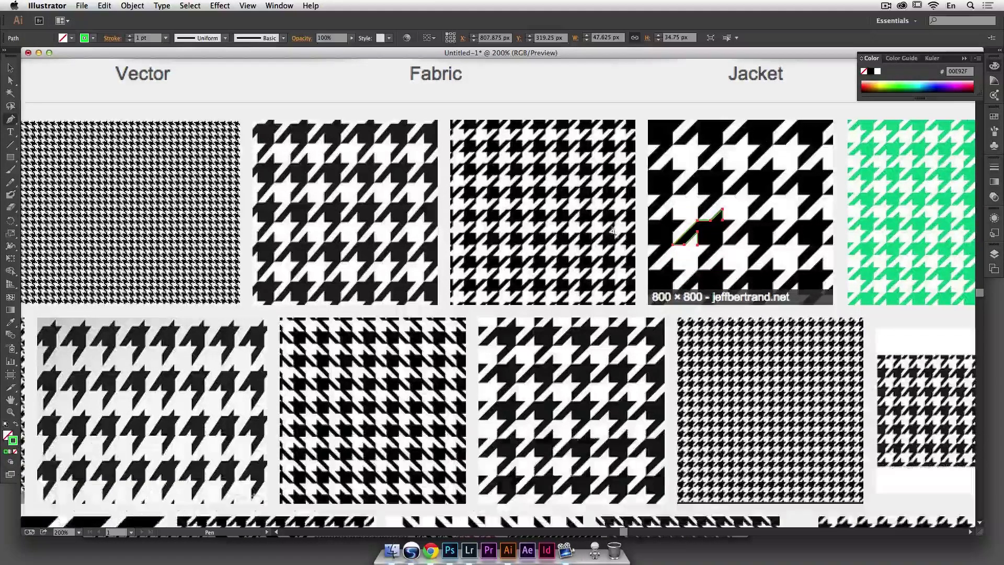
click(12, 68)
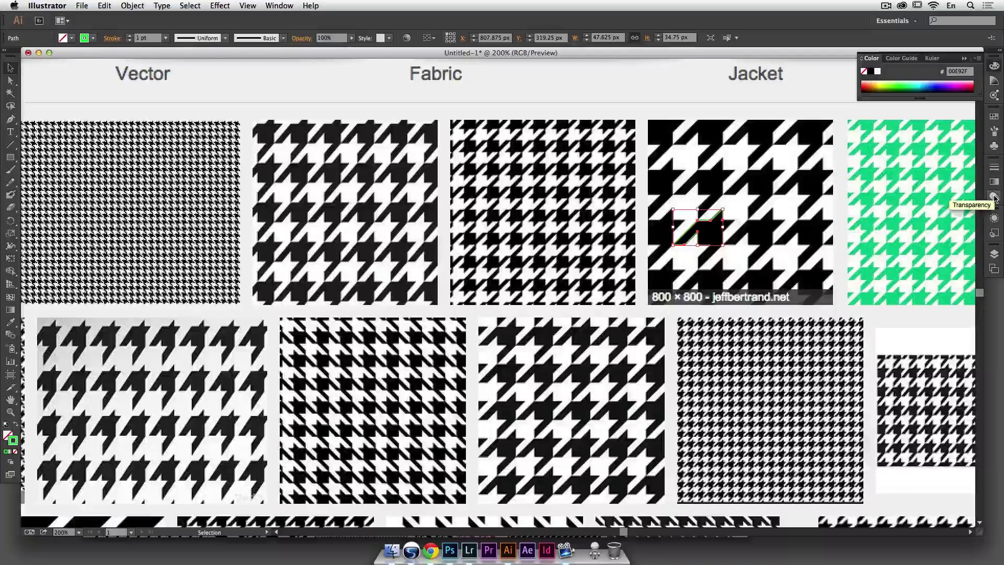
Step: From the Appearance panel, try a Distort & Transform > Transform effect, then cancel it
click(996, 219)
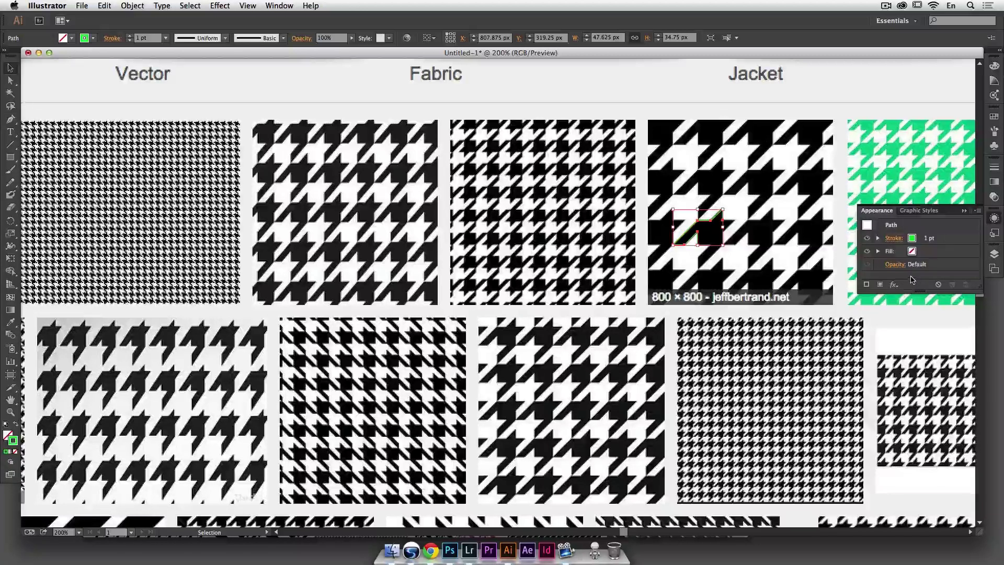
click(896, 285)
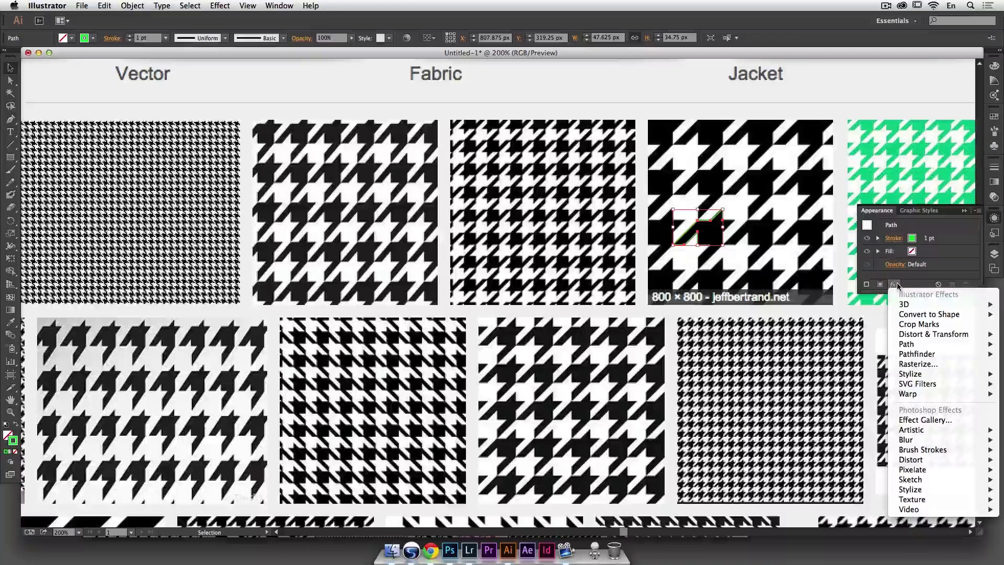
mouse_move(939, 336)
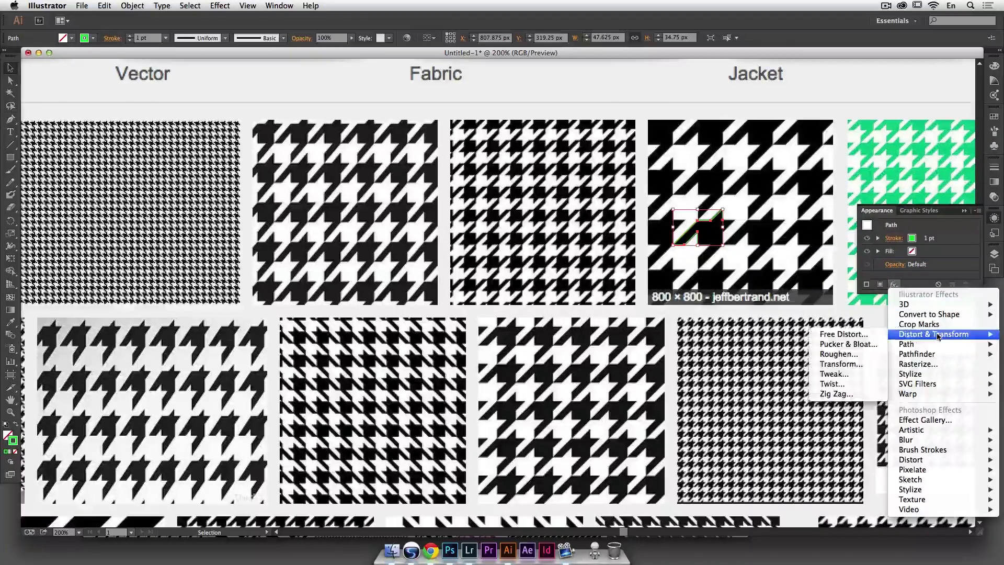
click(848, 362)
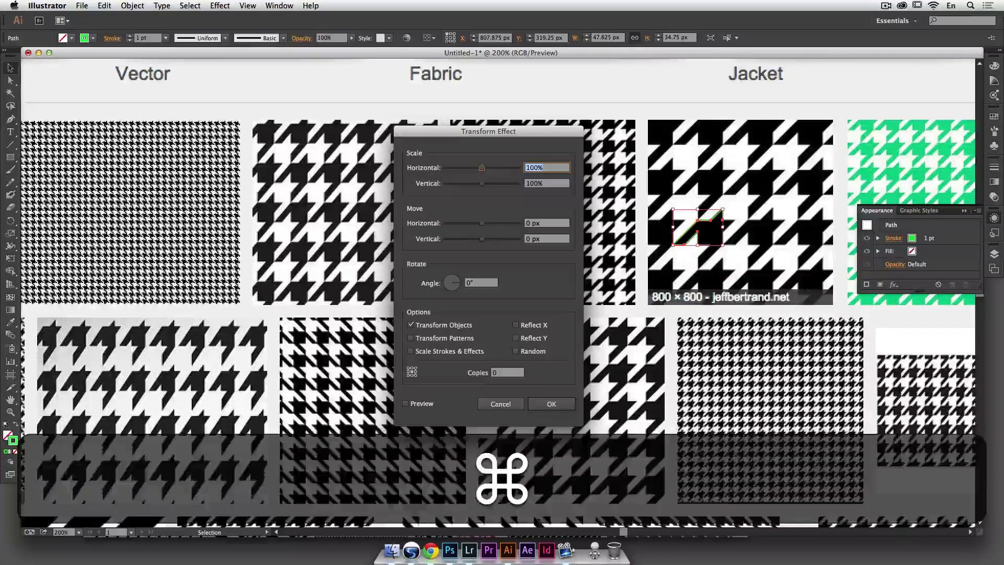
click(500, 404)
Step: Zoom in close on the traced tooth and reopen the Transform effect dialog
key(super+plus)
key(super+plus)
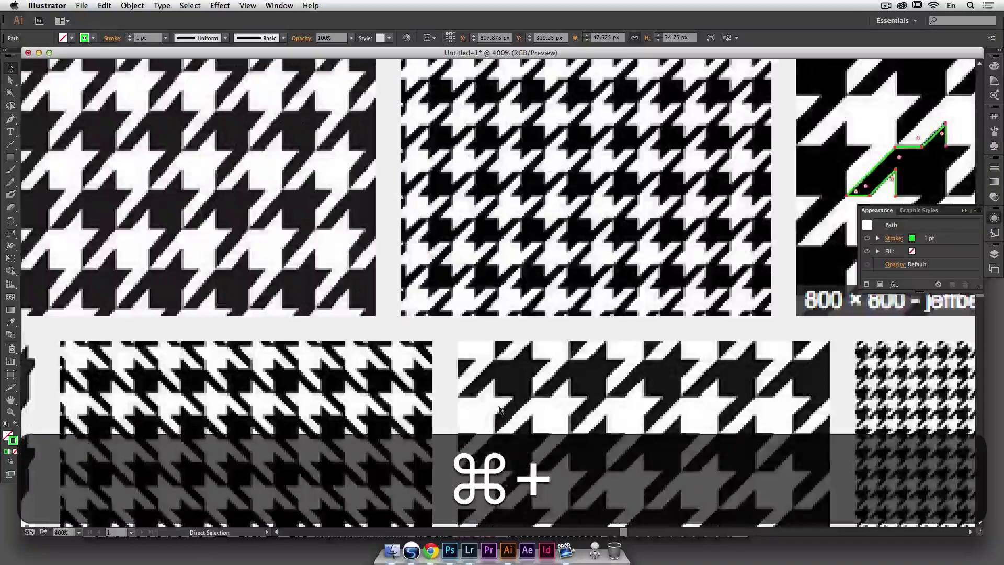
click(169, 294)
key(super+plus)
key(super+plus)
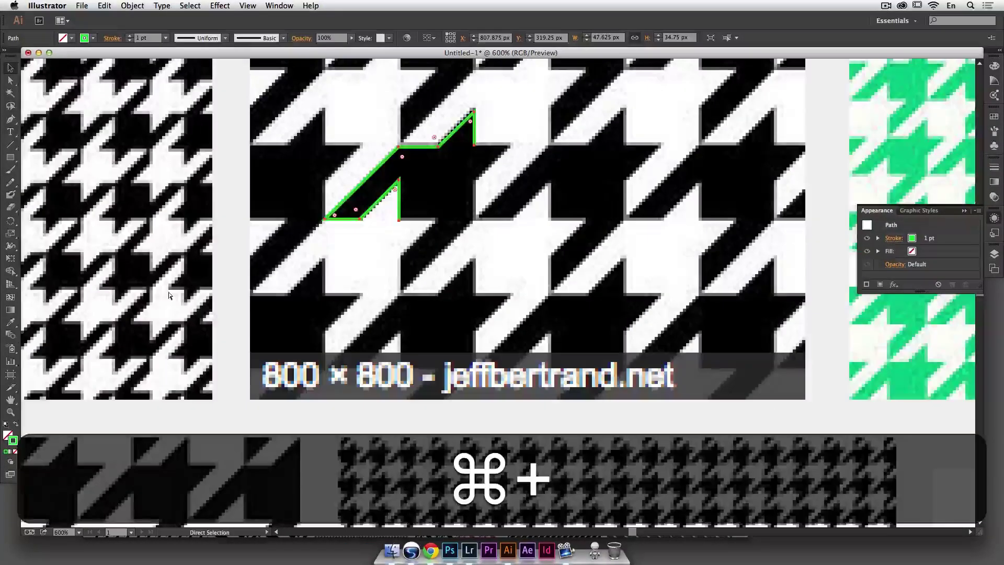
drag(325, 269, 400, 359)
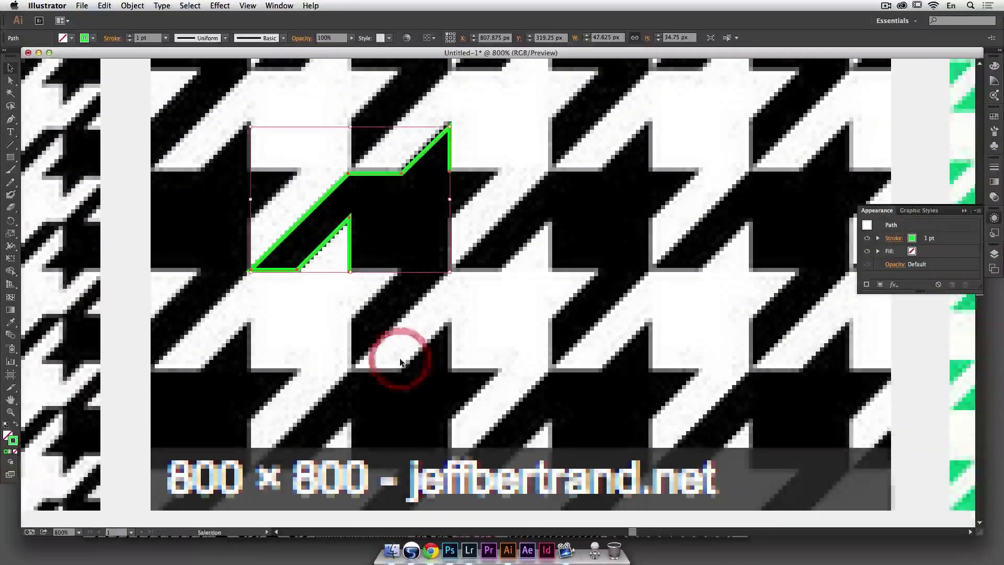
click(895, 285)
mouse_move(895, 336)
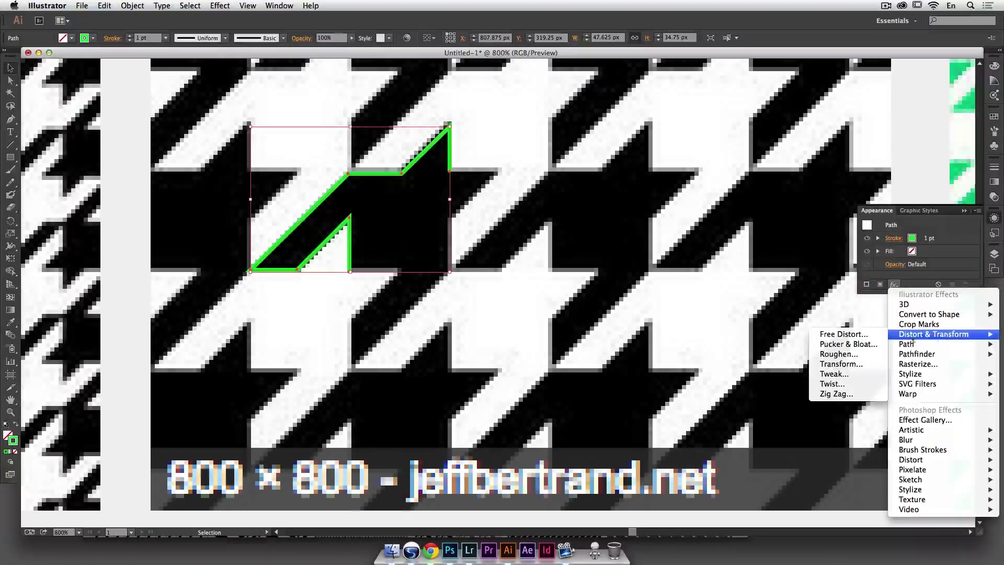
click(841, 363)
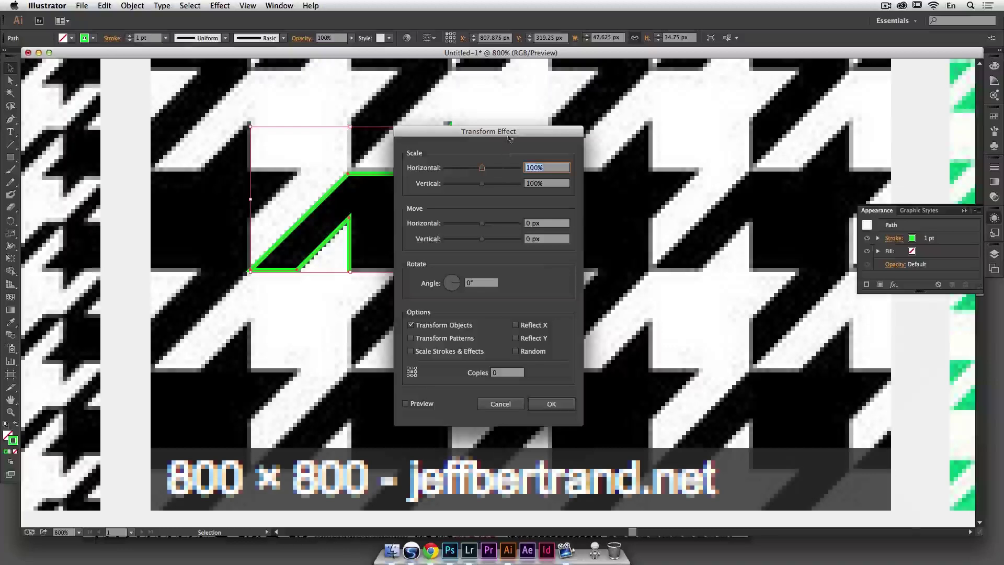
Step: Set the Transform effect to 1 copy with preview on and nudge the move offsets upward
drag(509, 139, 697, 155)
click(691, 389)
text(1)
click(608, 419)
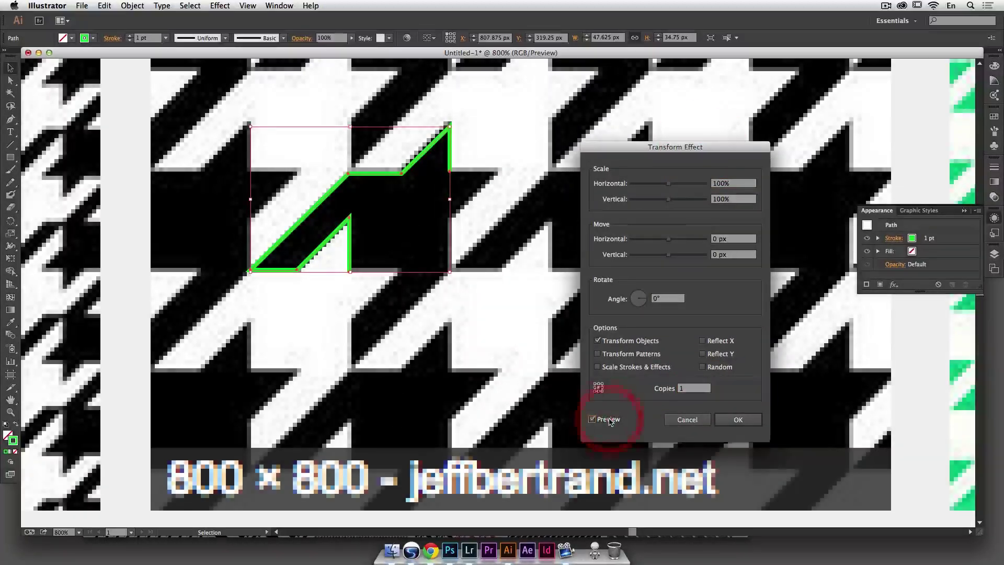
click(735, 239)
key(Up)
key(Up)
key(Up)
key(Up)
key(Up)
key(Up)
key(Tab)
key(Up)
key(Up)
key(Up)
key(Up)
key(Up)
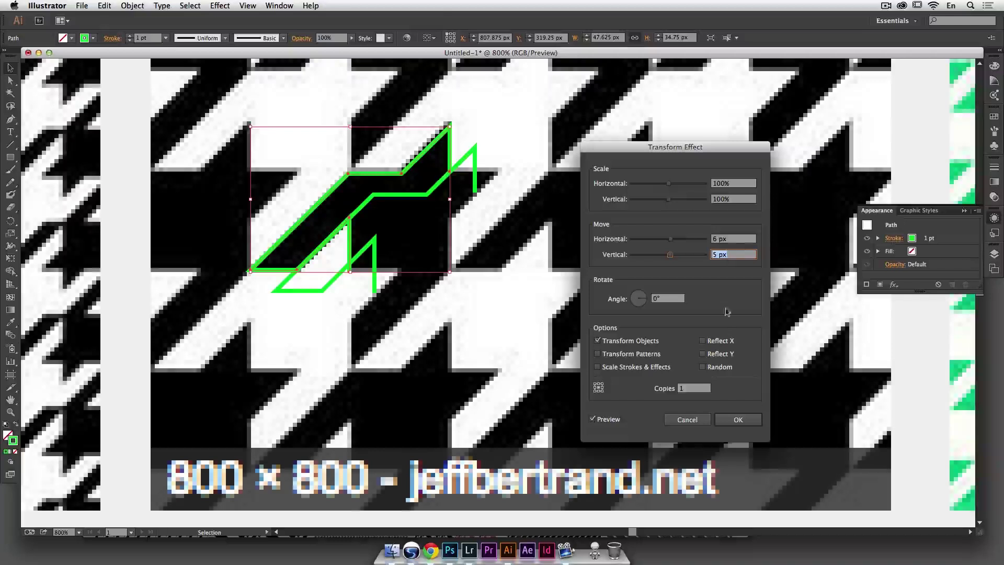
Step: Tick Reflect X, rotate the copy 90°, raise the offsets, and test then undo a vertical flip
click(723, 343)
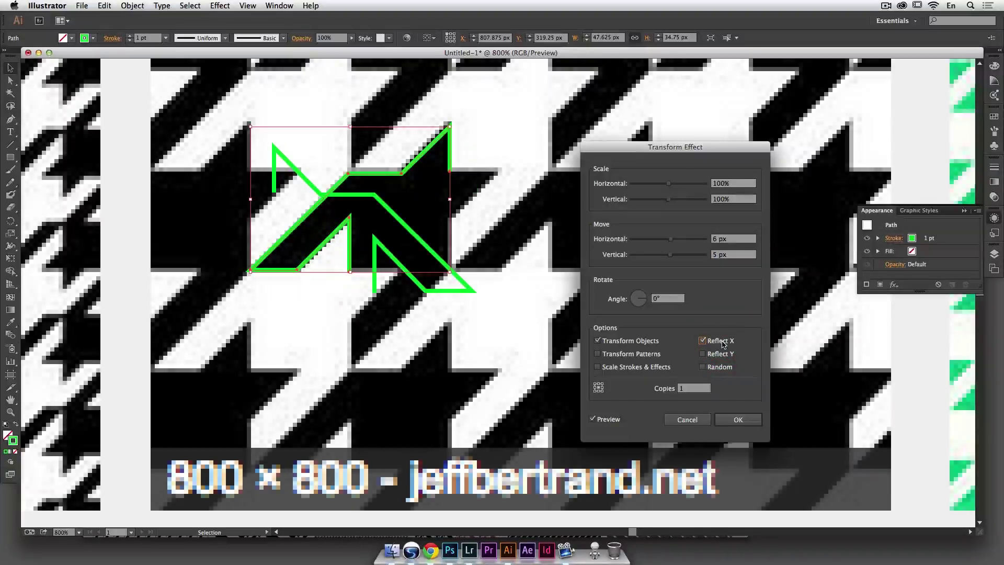
click(662, 299)
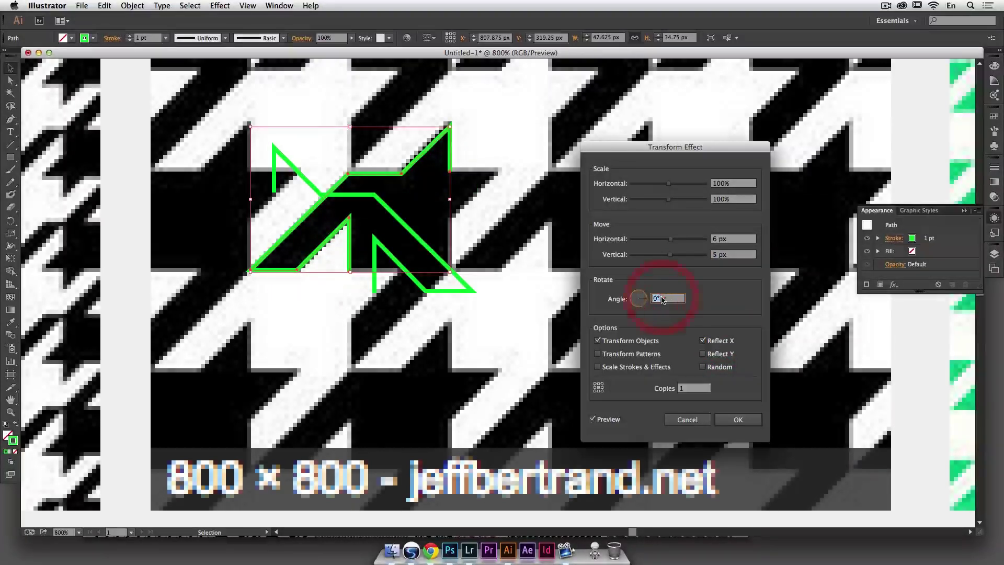
text(90)
key(Tab)
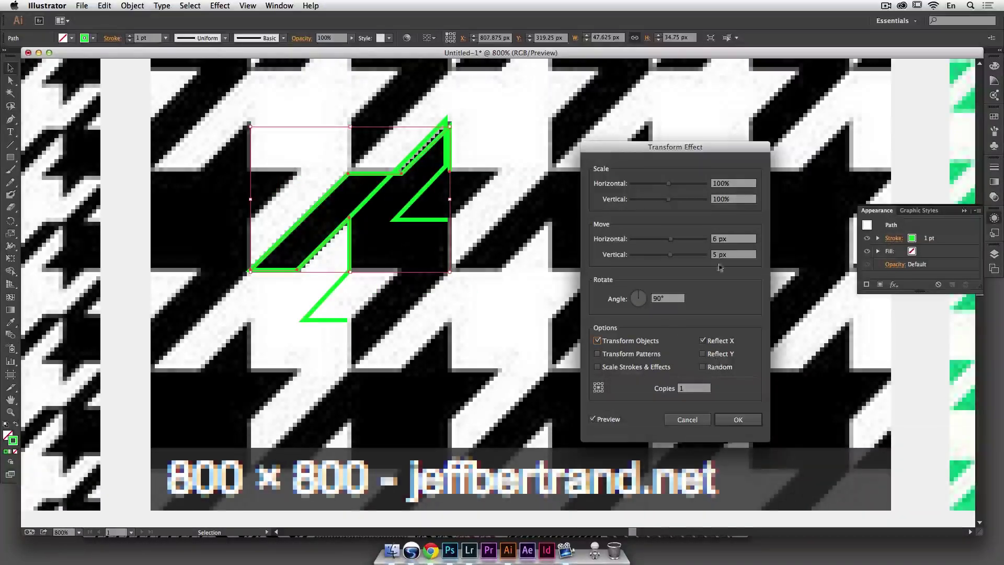
click(732, 238)
key(Up)
key(Up)
key(Up)
key(Up)
key(Up)
key(Up)
key(Tab)
key(Up)
key(Up)
key(Up)
key(Up)
key(Up)
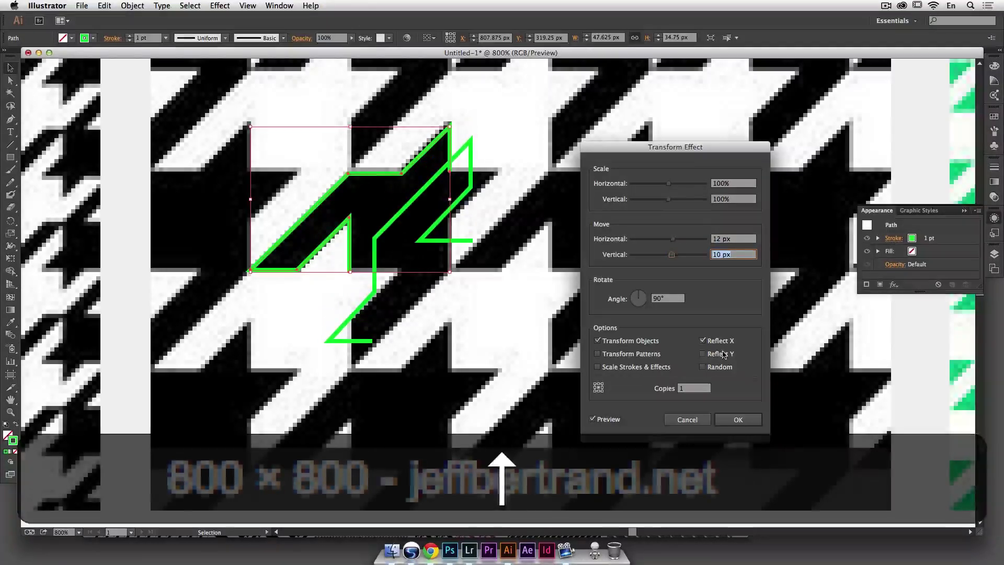
click(724, 355)
click(724, 355)
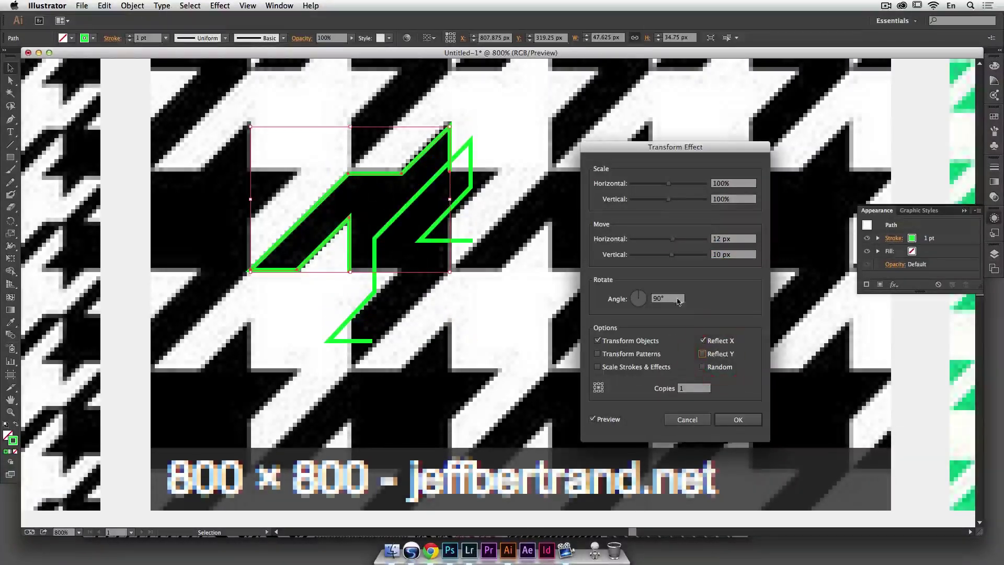
Step: Change the angle to -90°, set both move offsets to 18 px, and apply the effect
click(655, 299)
text(-90)
key(Tab)
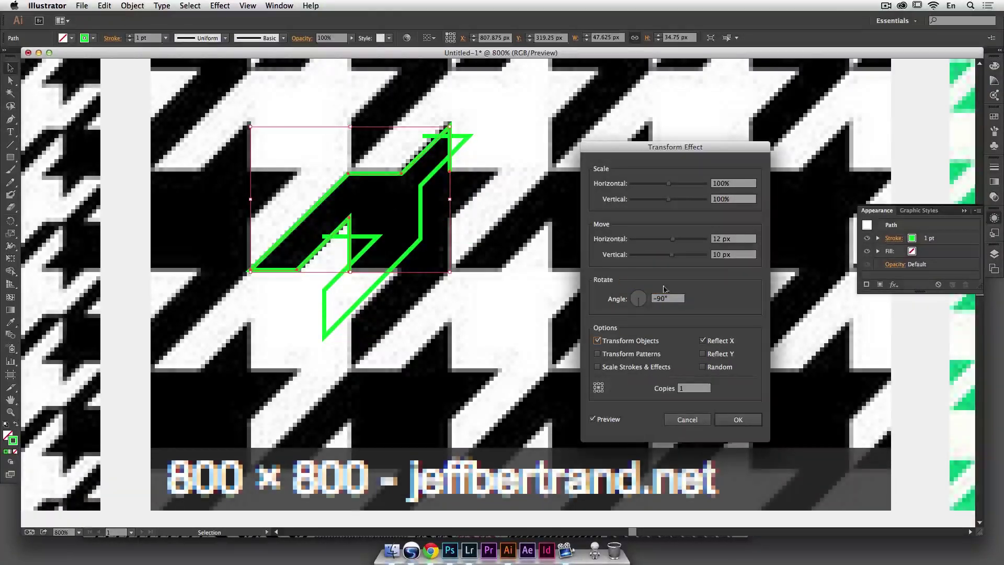
click(743, 238)
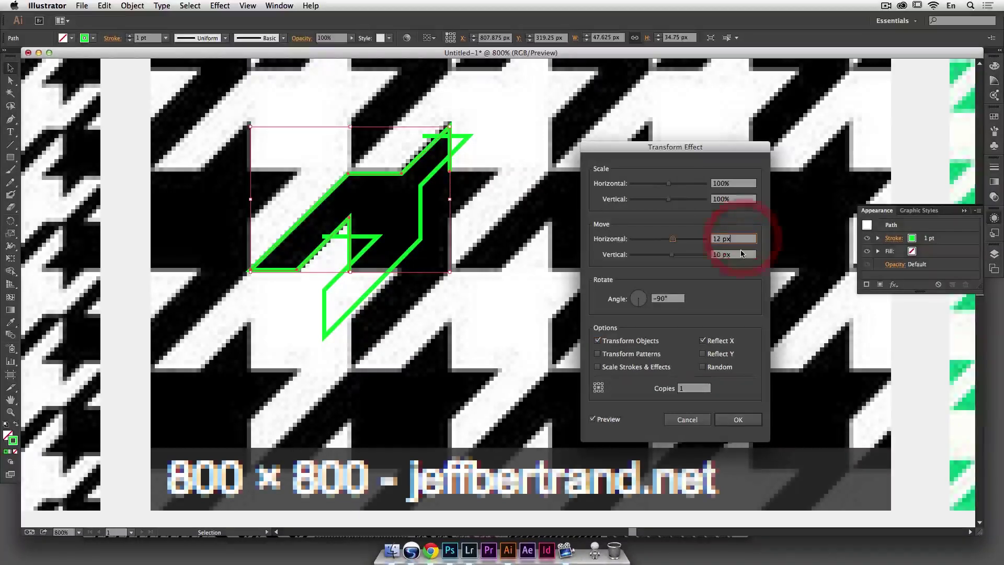
key(Up)
key(Up)
key(Up)
key(Up)
key(Tab)
key(Up)
key(Up)
key(Up)
key(Up)
key(Up)
key(Up)
key(Up)
key(Up)
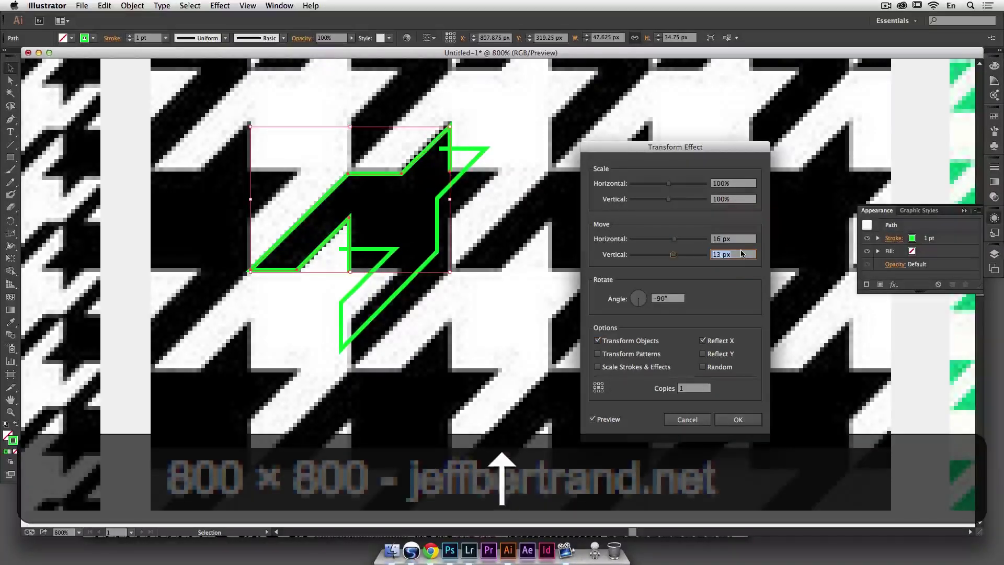
key(Tab)
key(shift+Tab)
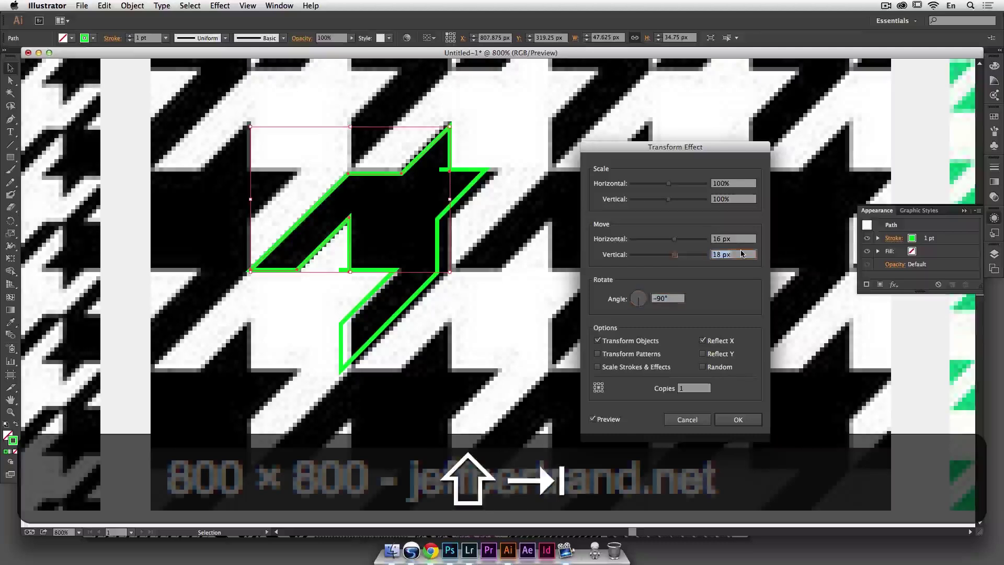
key(shift+Tab)
key(Up)
key(Up)
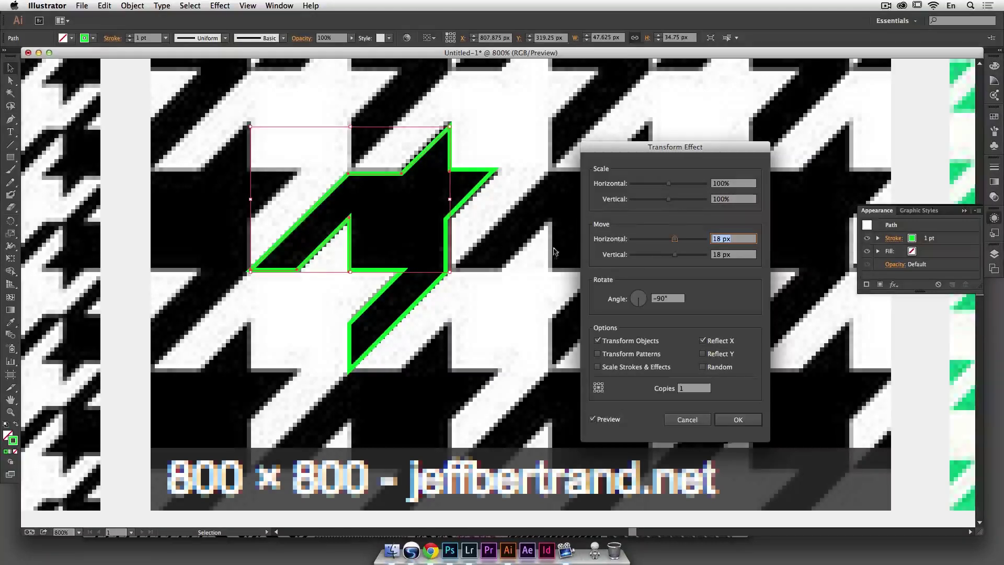
click(751, 423)
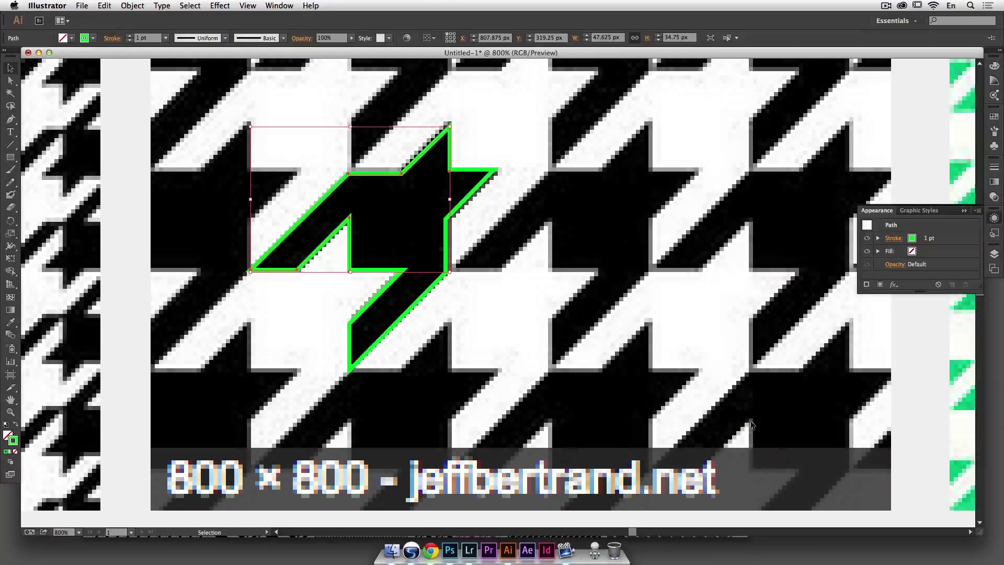
Step: Make the motif green-filled with no stroke and reduce the Transform moves to 17 px each way
click(16, 426)
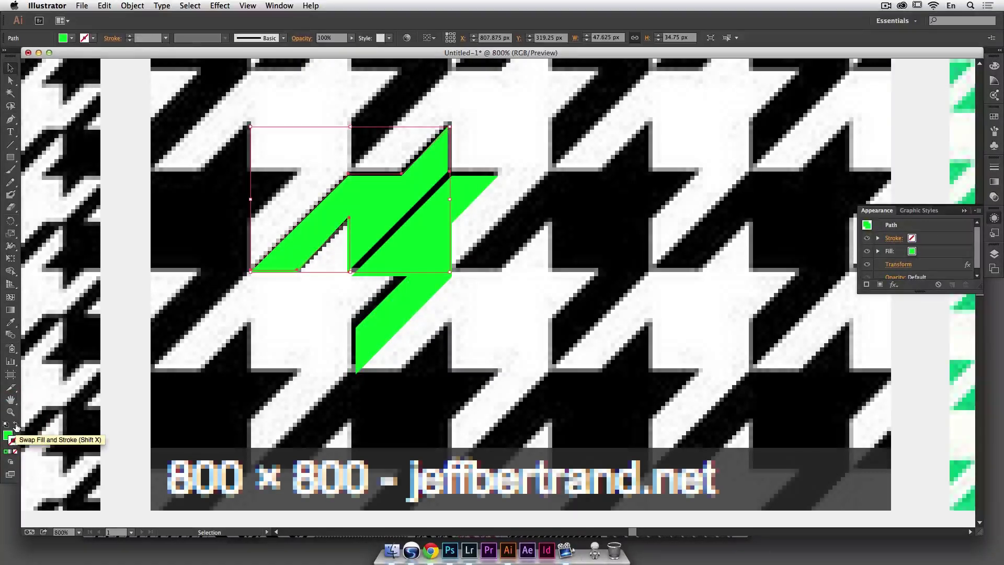
click(898, 265)
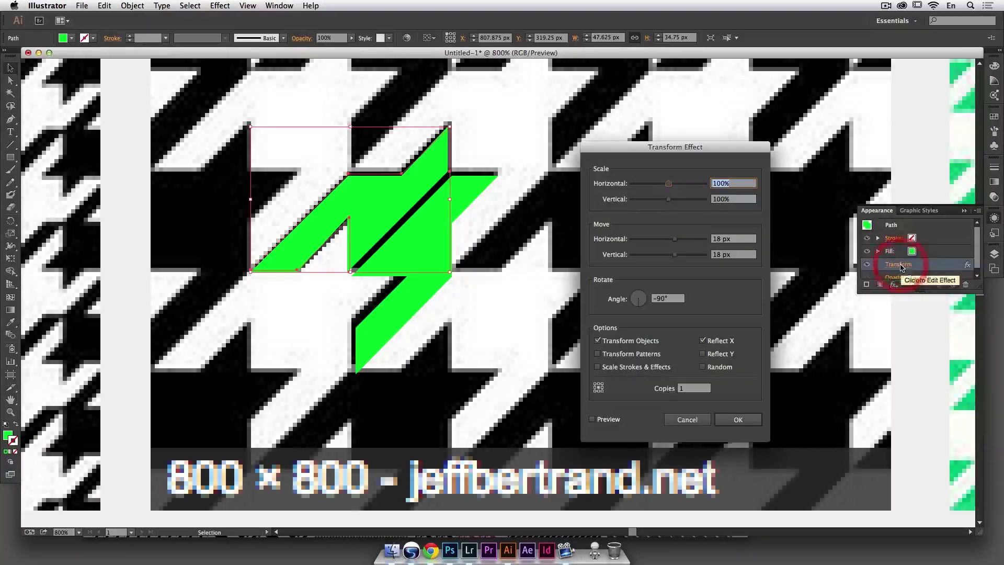
key(Tab)
key(Tab)
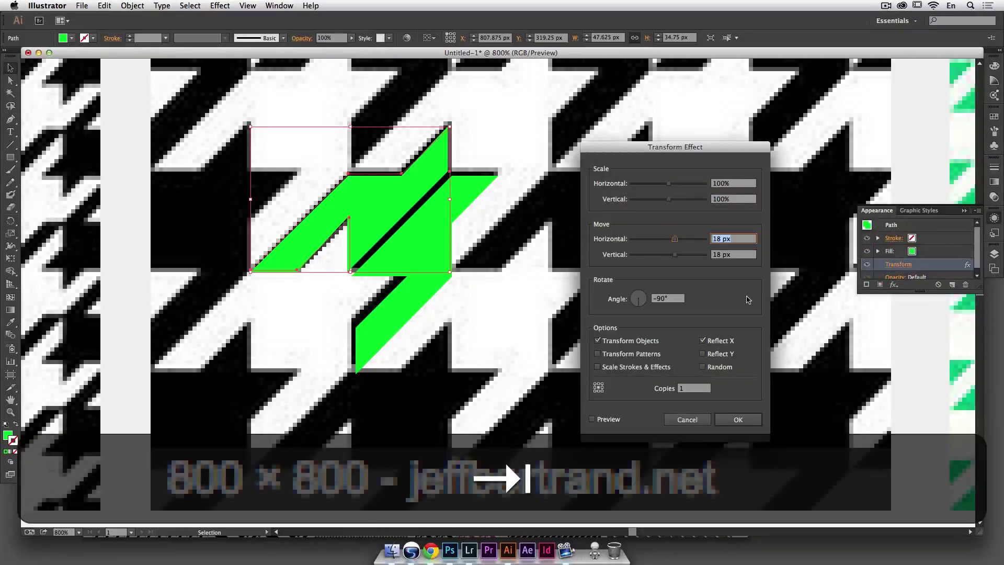
key(Down)
key(Tab)
key(Down)
click(614, 421)
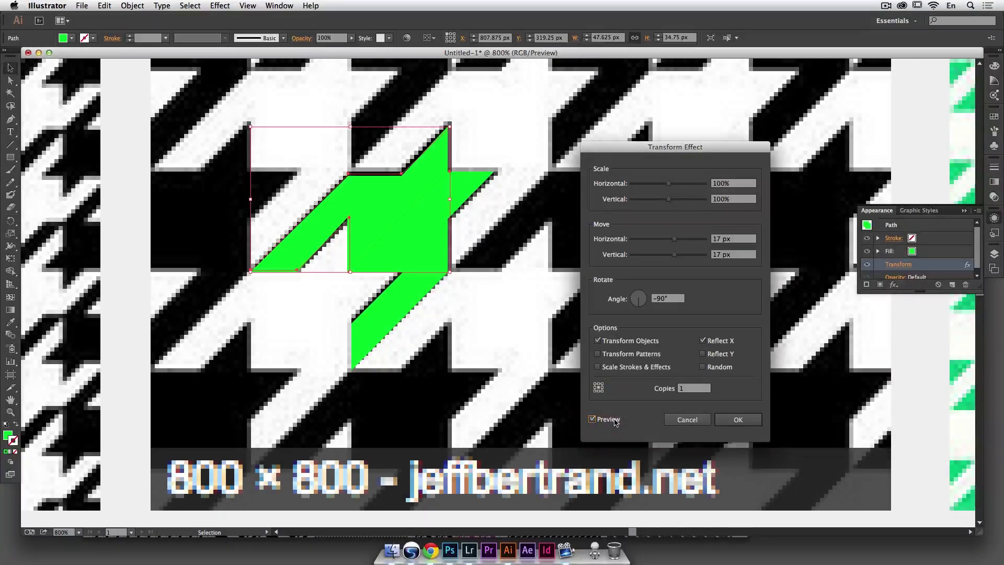
click(740, 421)
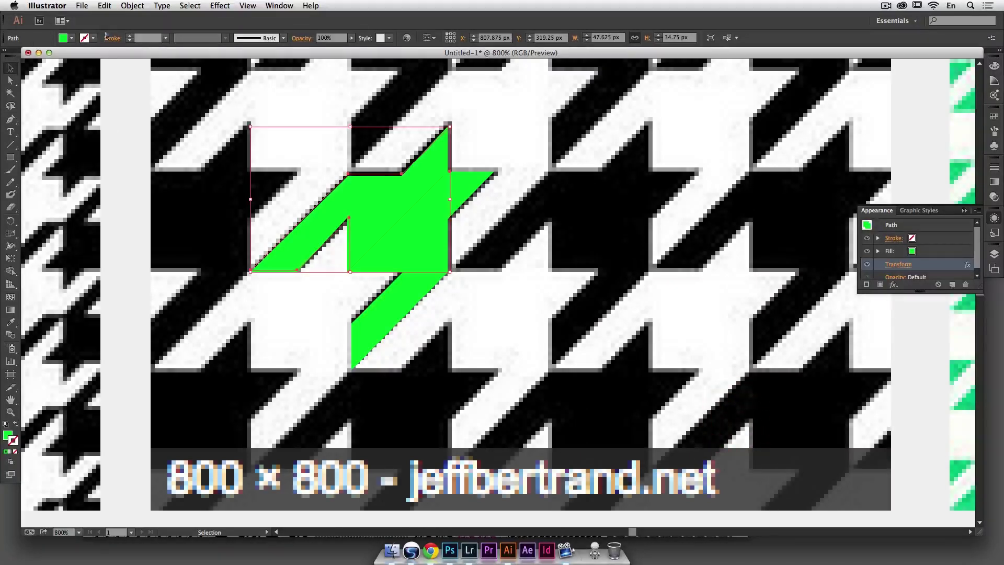
Step: Expand the motif's appearance into real paths via the Object menu, after undoing an accidental move
drag(372, 206, 215, 159)
key(ctrl+z)
click(132, 5)
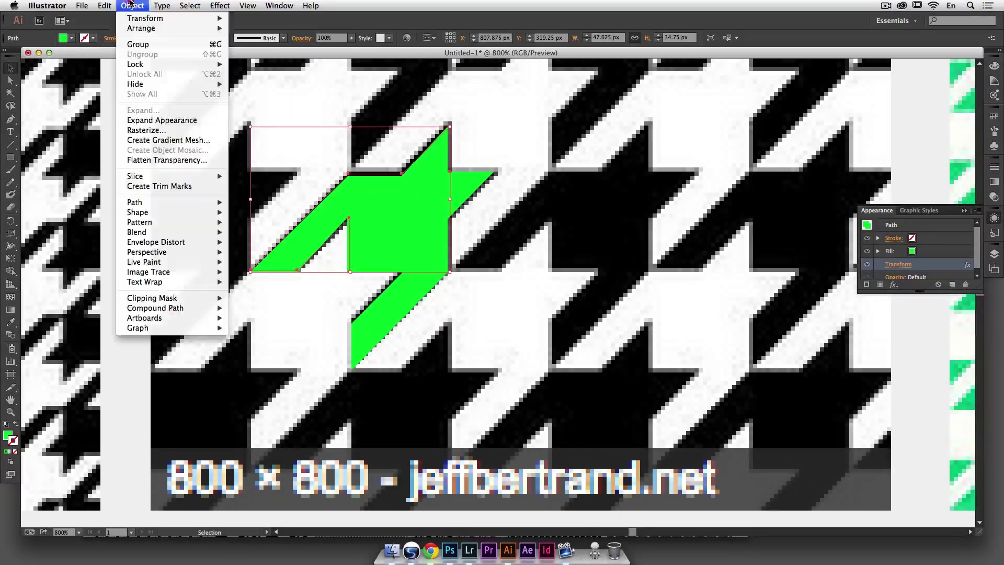
click(168, 120)
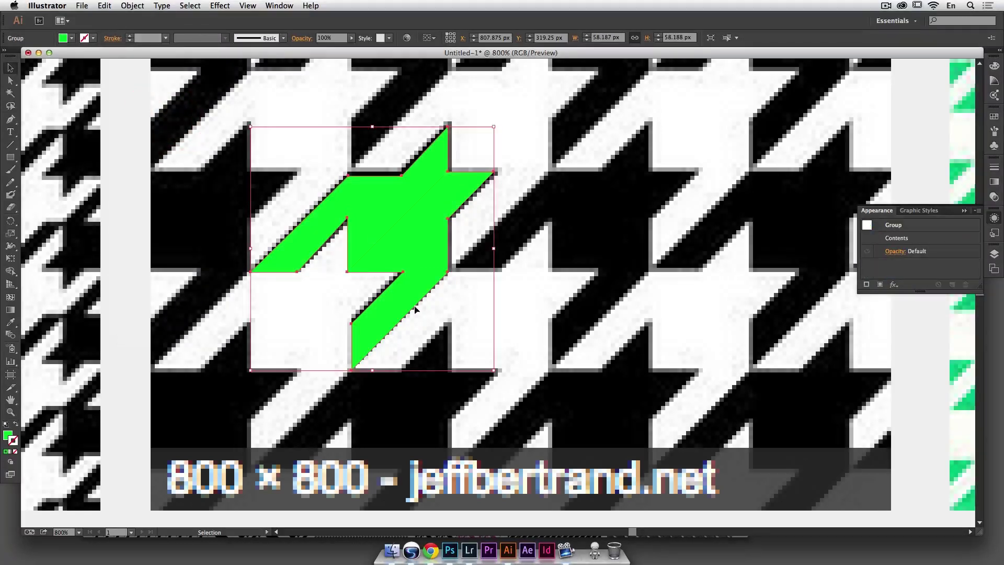
Step: Ungroup the expanded green tooth group in Layer 2 into two separate paths
click(994, 254)
click(889, 260)
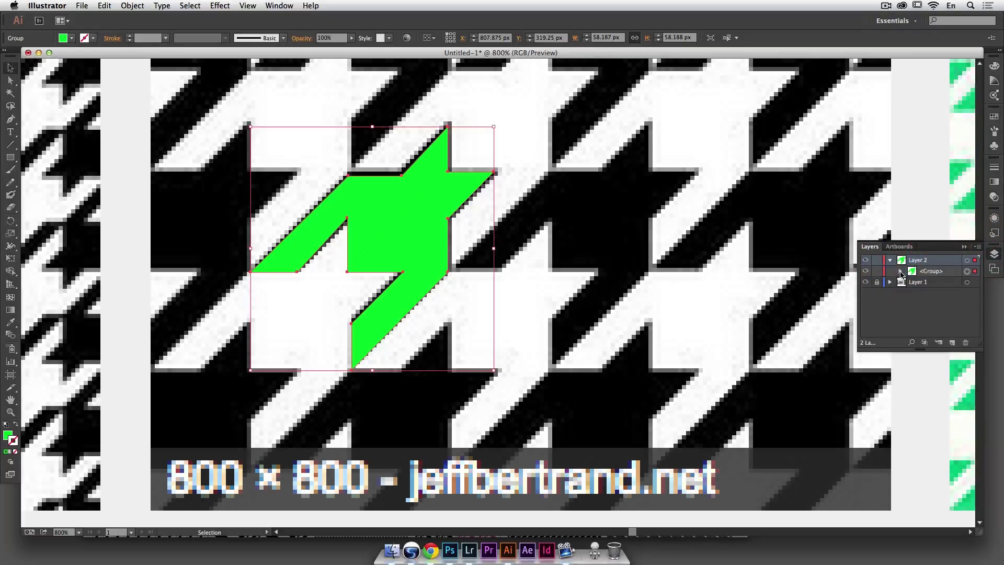
click(900, 270)
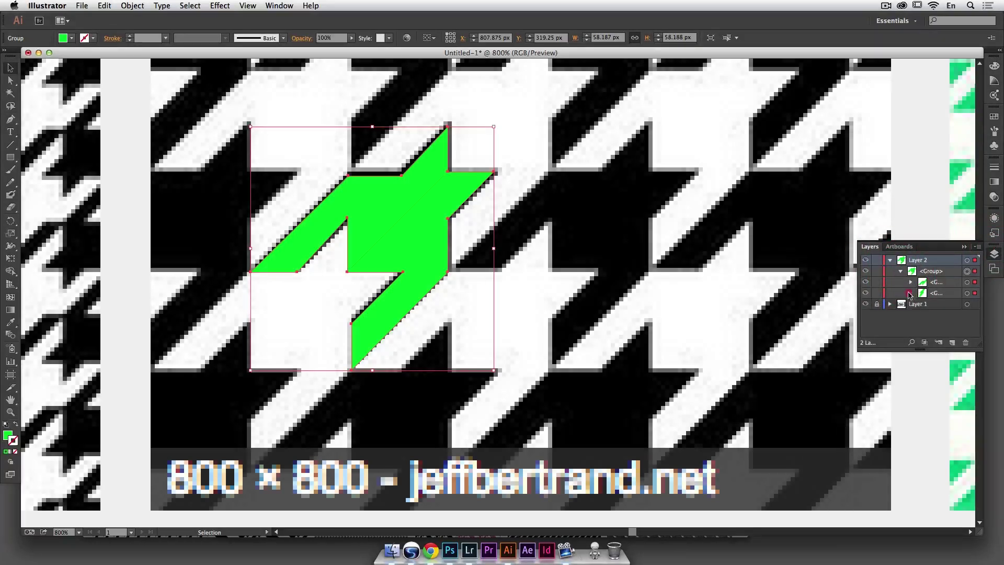
click(900, 271)
alt+click(901, 270)
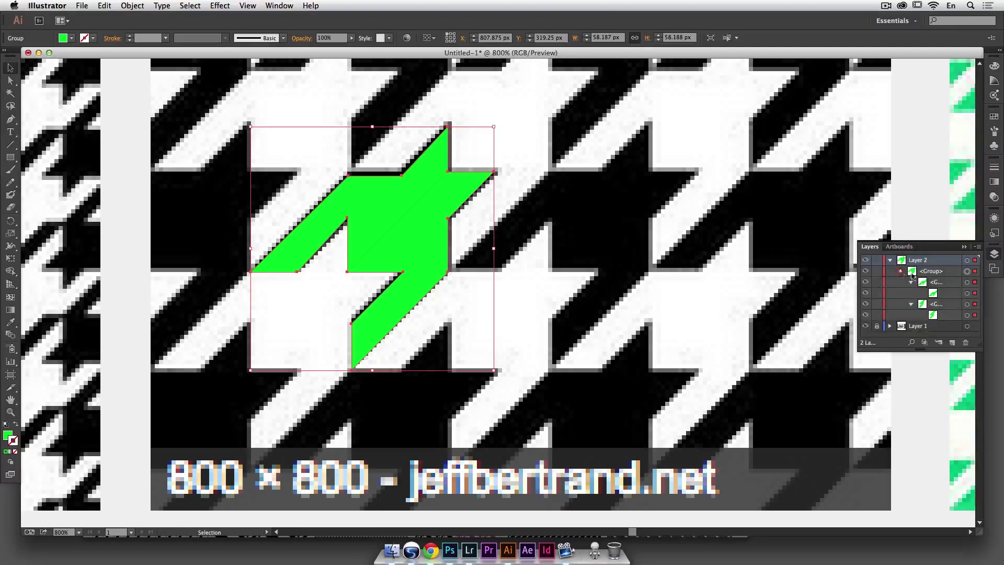
click(900, 271)
click(967, 271)
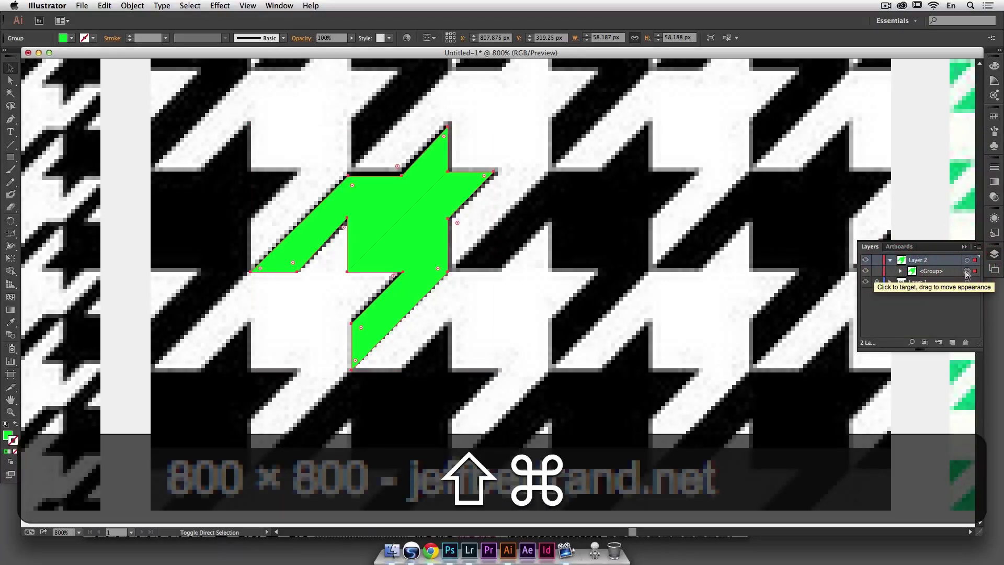
key(super+shift+g)
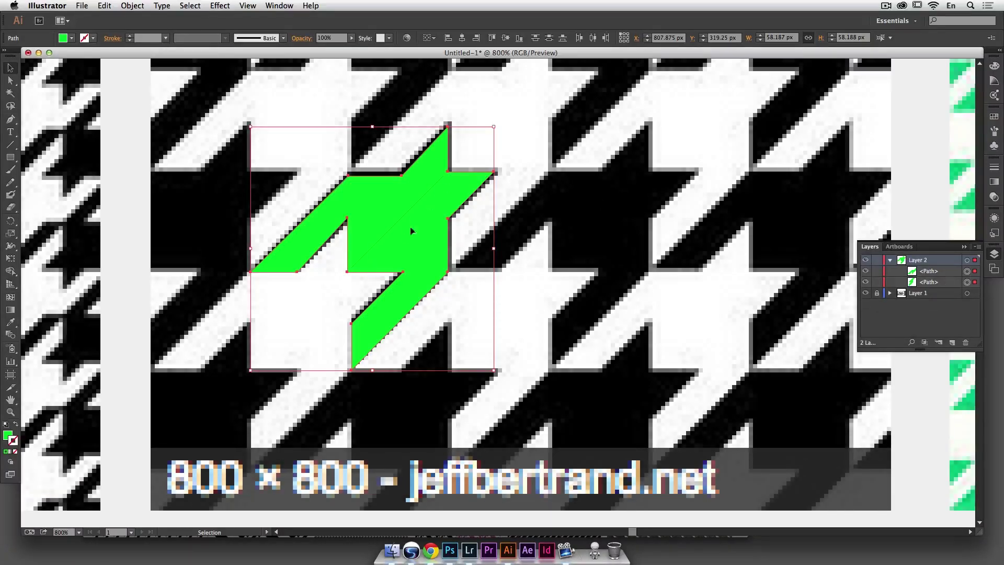
Step: Select all anchors of both green paths with Direct Selection and join them
click(526, 152)
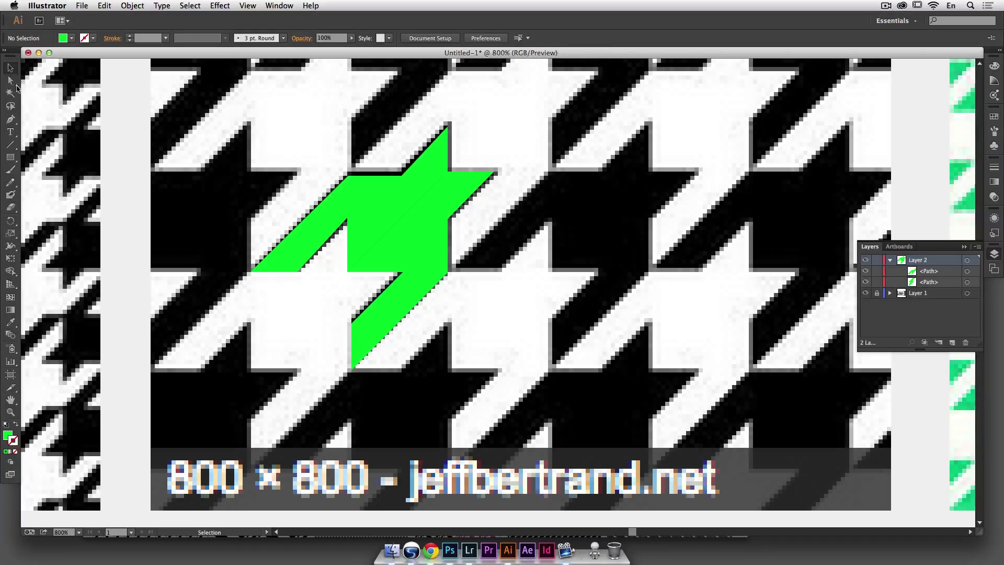
click(10, 81)
drag(450, 171, 443, 178)
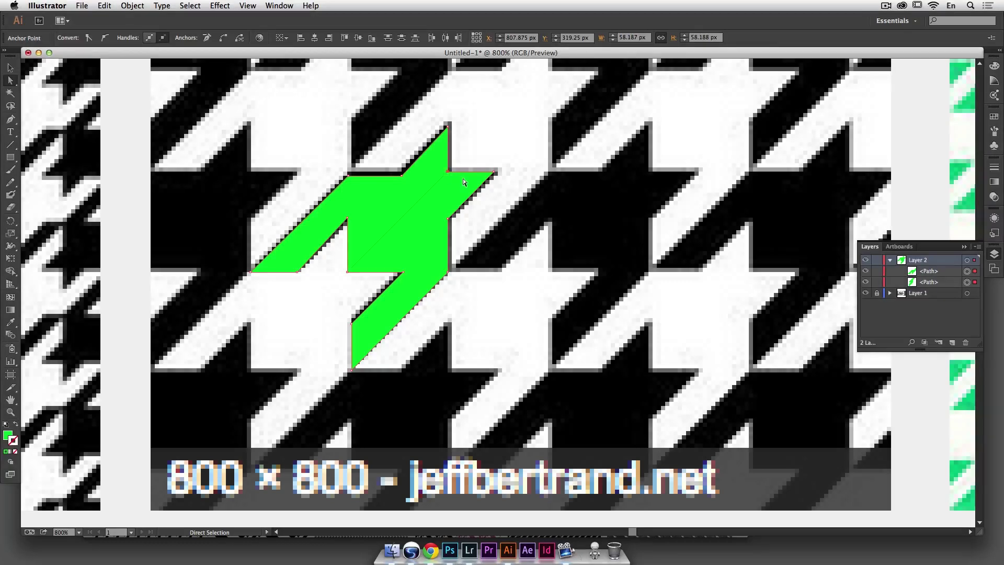
click(133, 5)
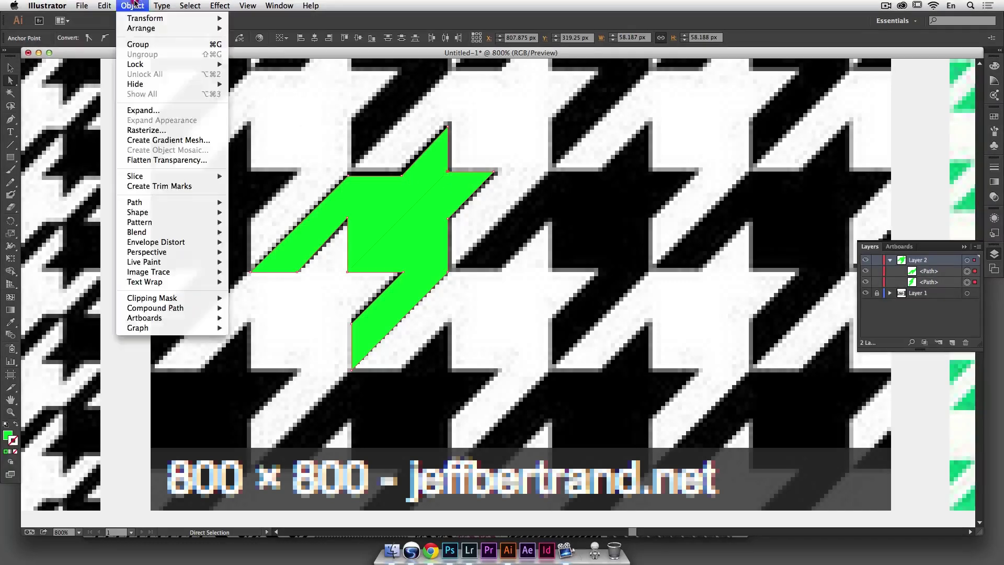
mouse_move(167, 202)
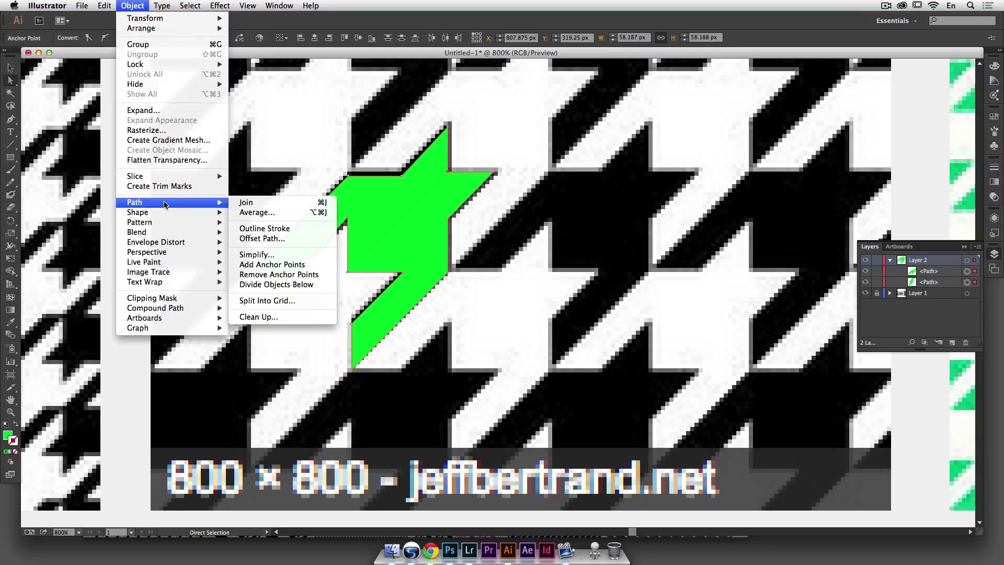
click(244, 203)
Step: Join the path's remaining open ends so the motif becomes one path
click(398, 271)
click(365, 260)
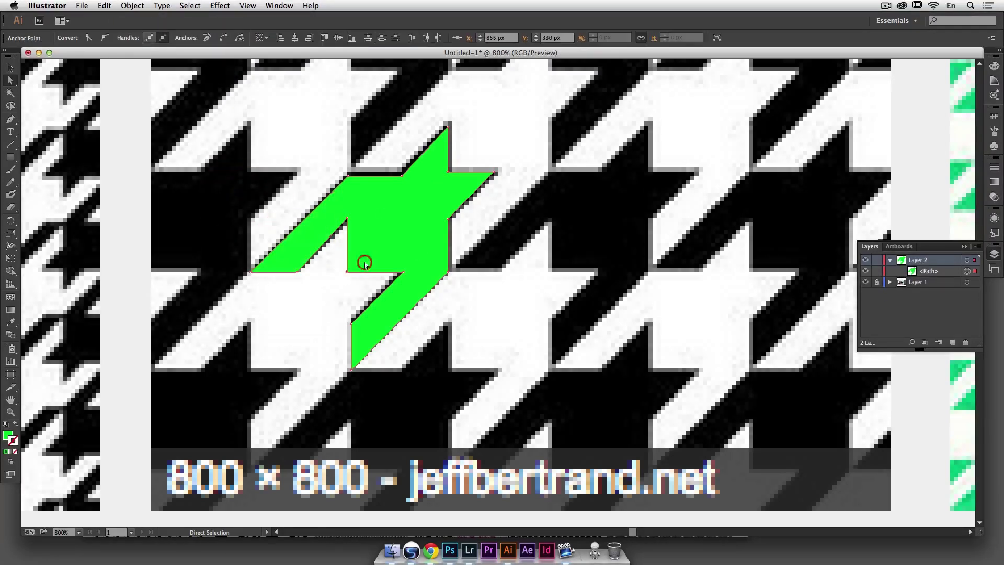
click(132, 5)
mouse_move(167, 202)
click(242, 203)
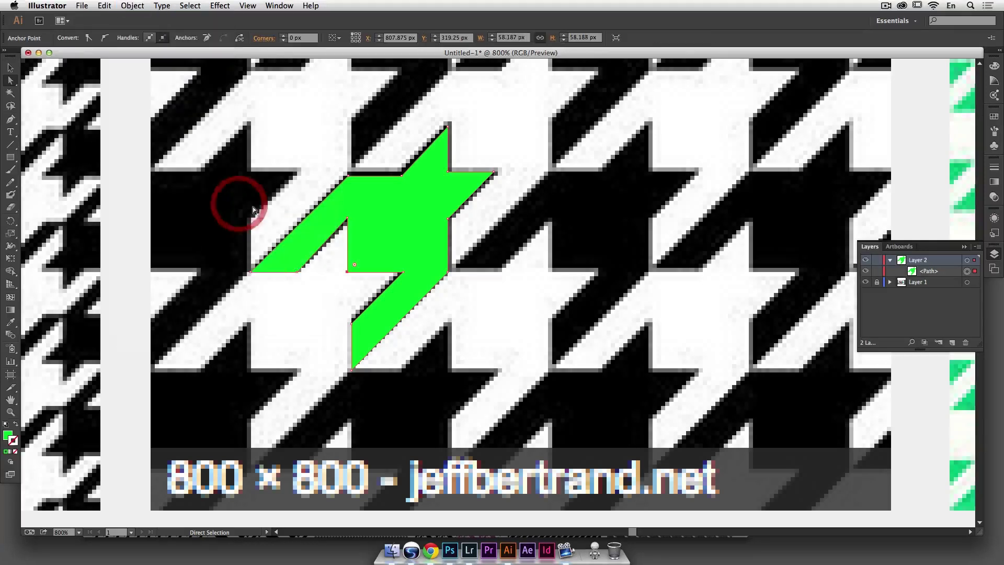
Step: Test-move an inner notch anchor, undo it, and reselect the whole green path
click(488, 224)
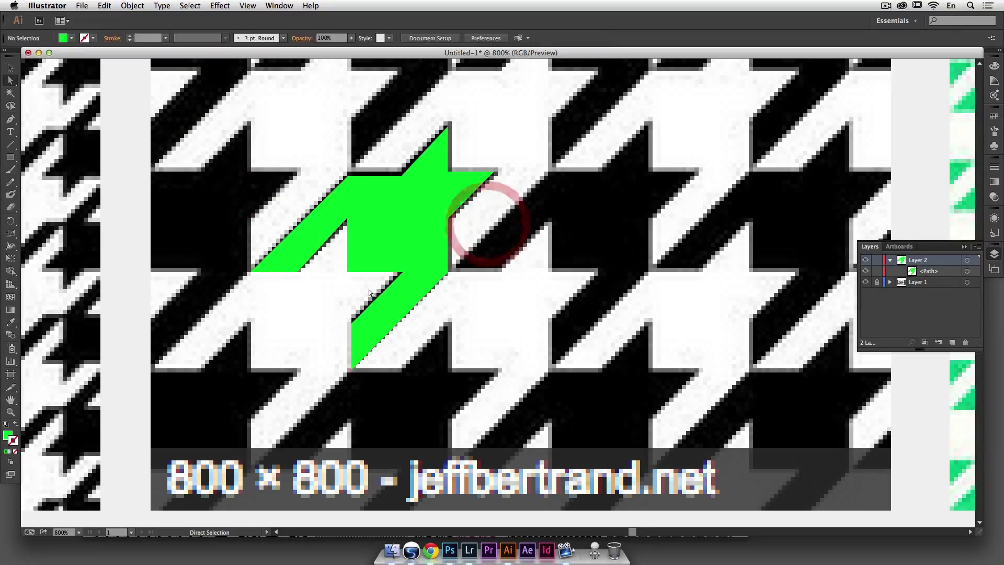
drag(346, 272, 335, 286)
key(super+z)
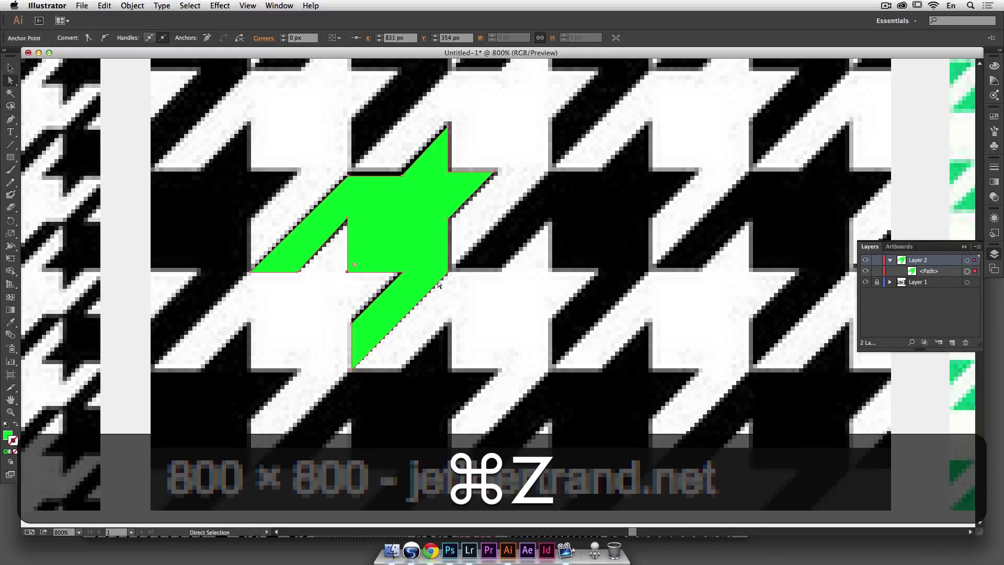
click(552, 241)
key(v)
click(406, 216)
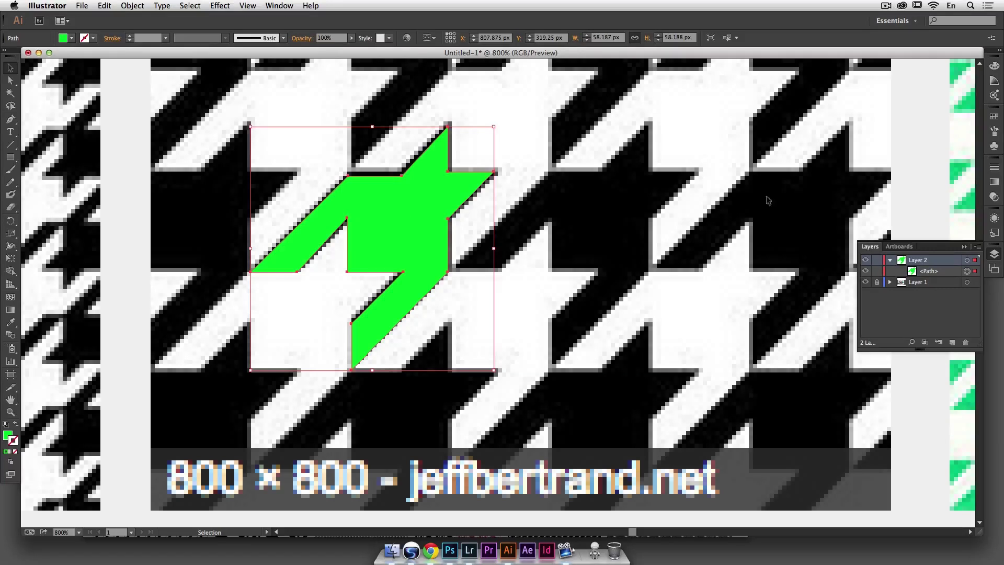
Step: Hide the houndstooth reference layer and fill the tooth path black (000000)
click(865, 282)
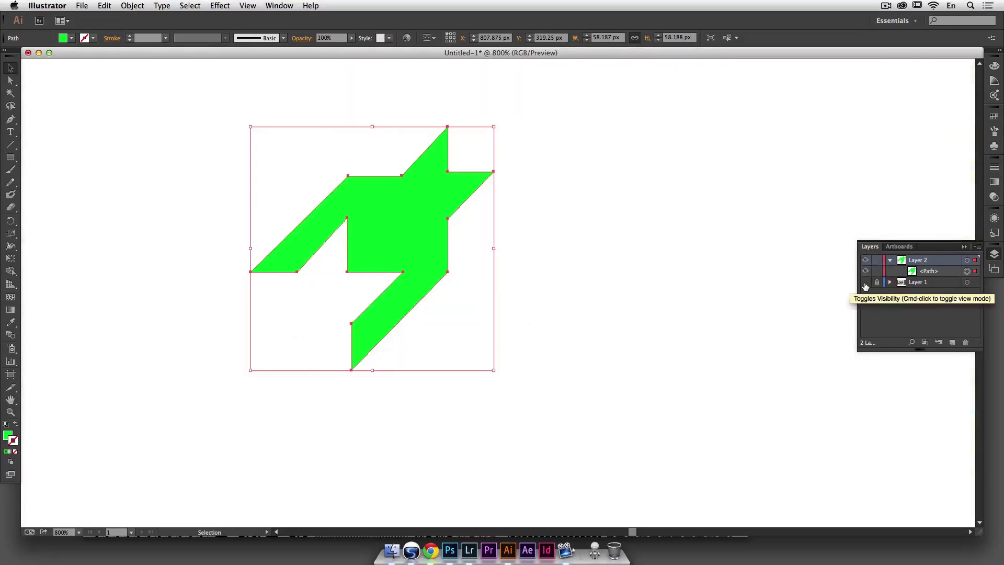
click(7, 434)
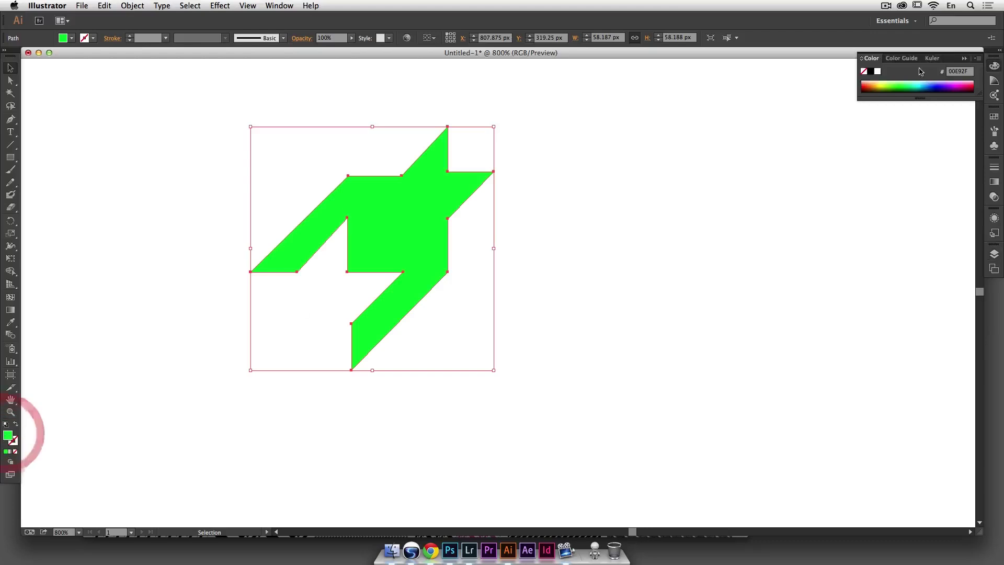
click(871, 71)
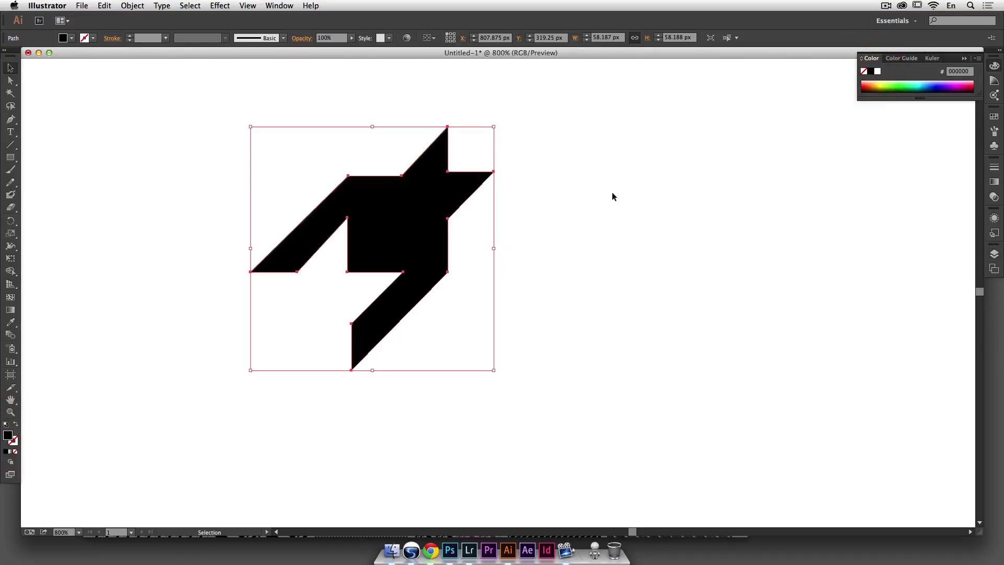
key(a)
key(super+minus)
key(super+minus)
key(super+minus)
key(super+minus)
key(v)
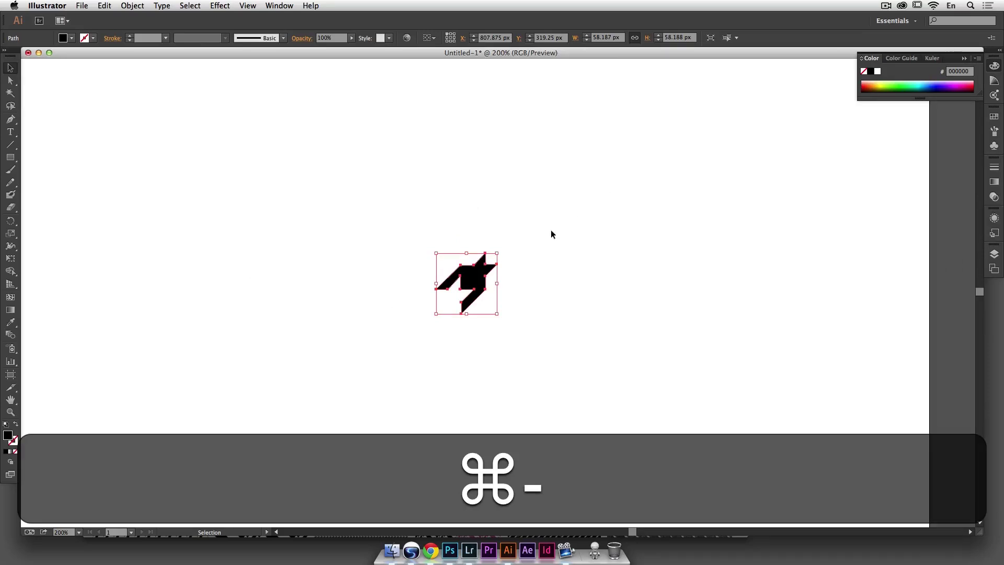
key(super+minus)
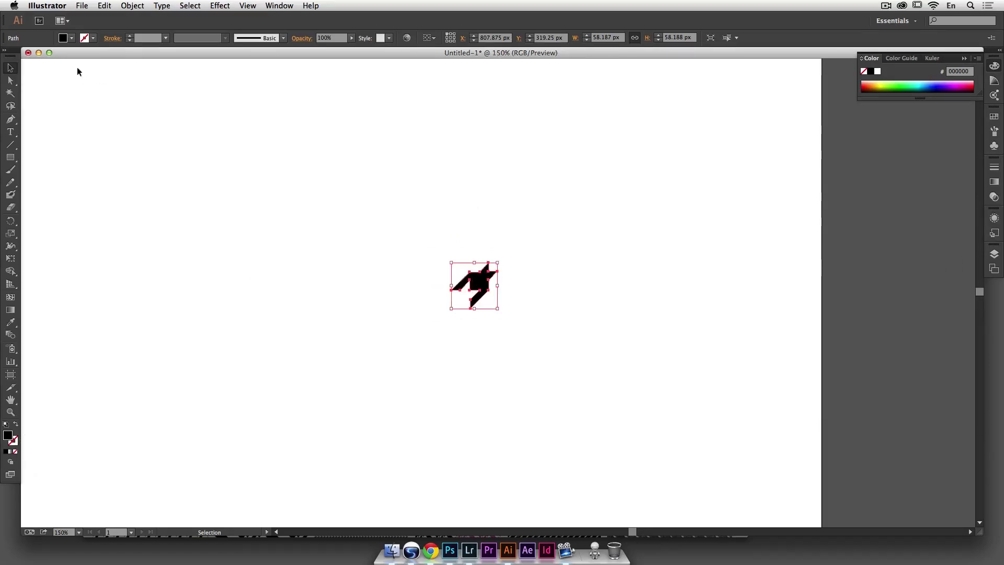
Step: Make the black tooth a new pattern swatch with Object > Pattern > Make and zoom in on the tile
click(126, 6)
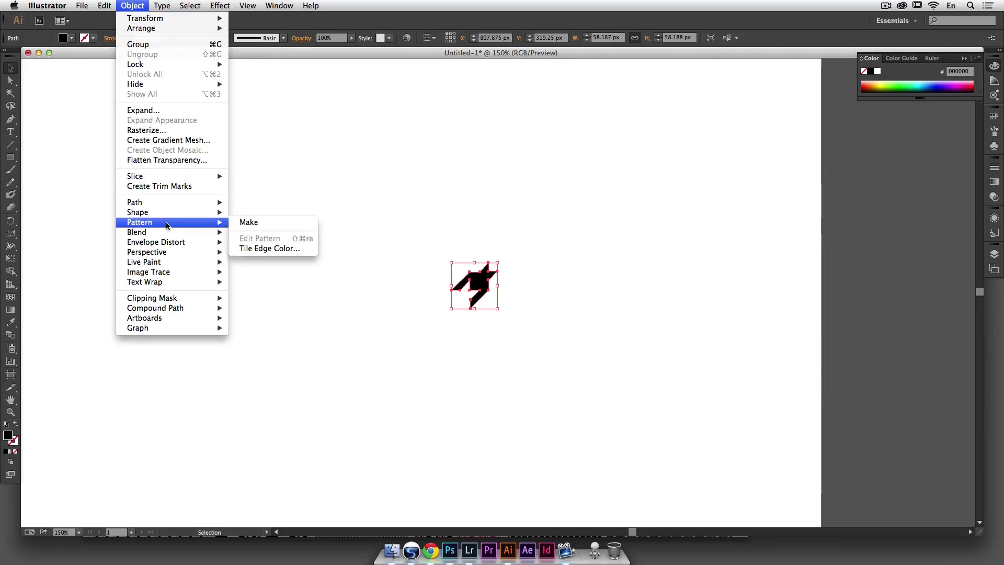
click(246, 222)
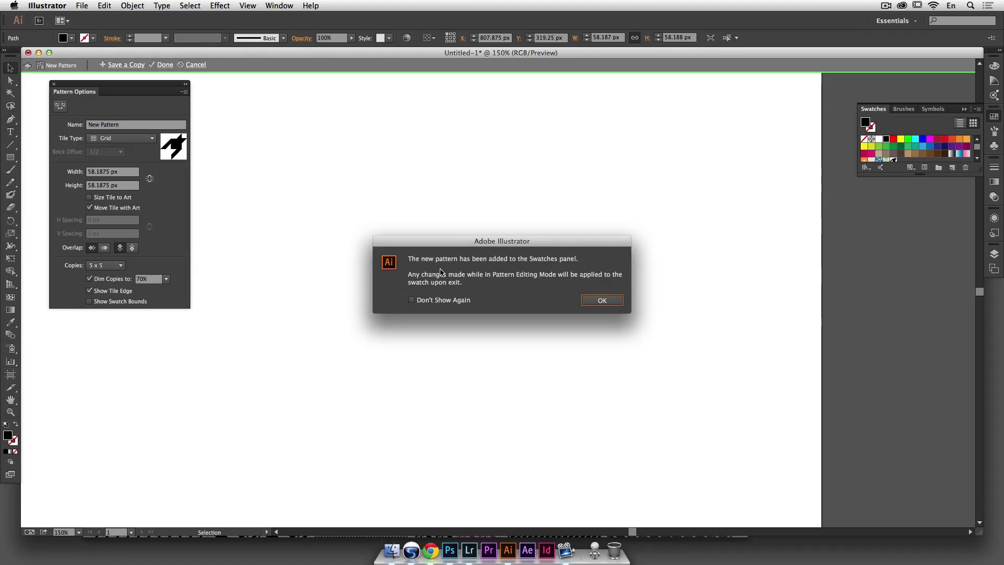
click(602, 302)
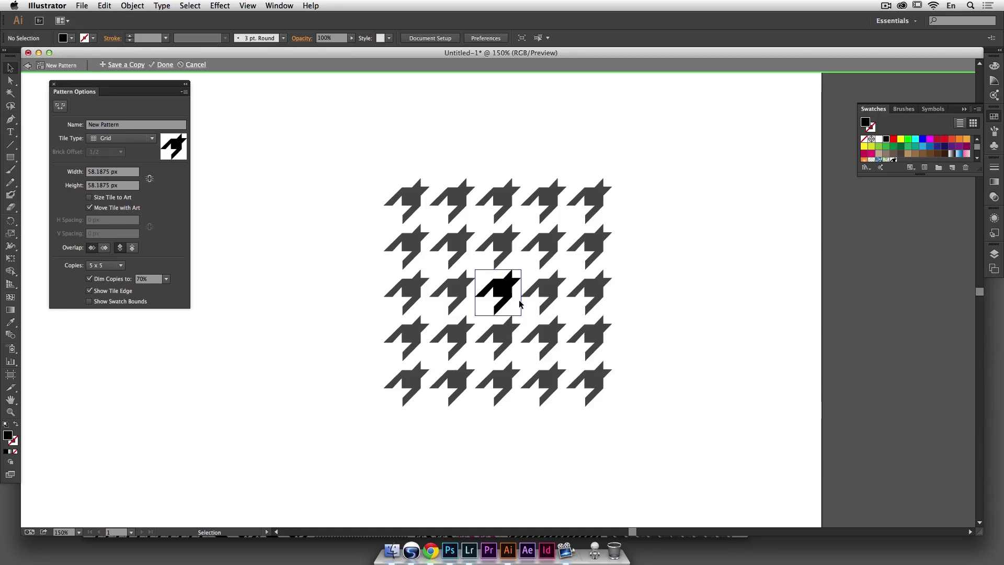
key(super+equal)
key(super+equal)
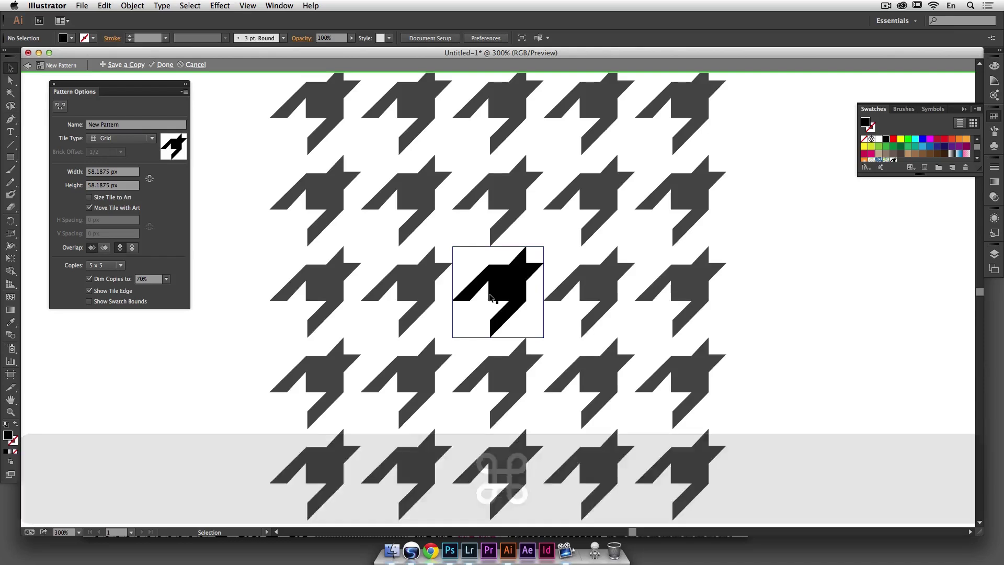
click(432, 550)
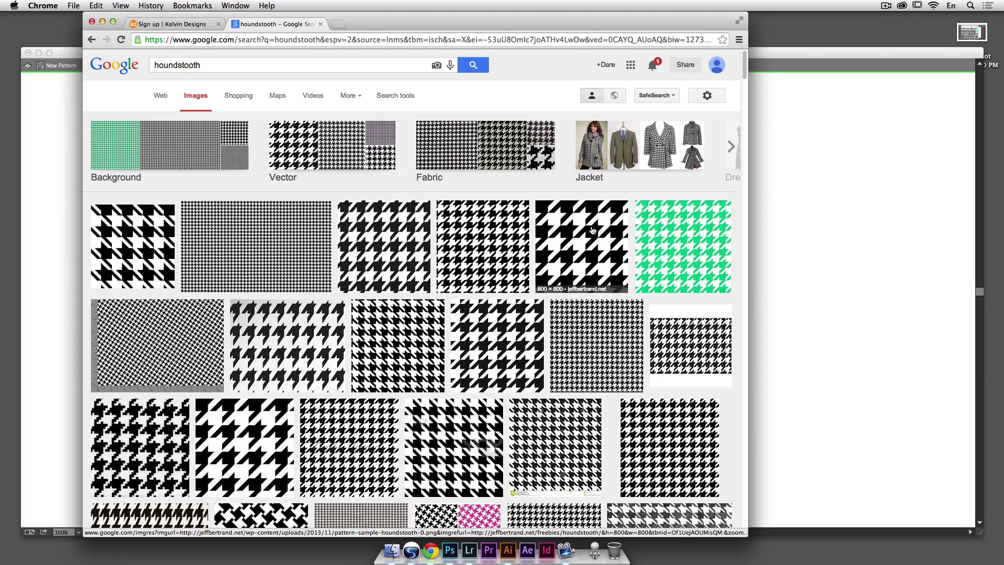
Step: Return from the Chrome houndstooth reference images to Illustrator's pattern editor
key(super+Tab)
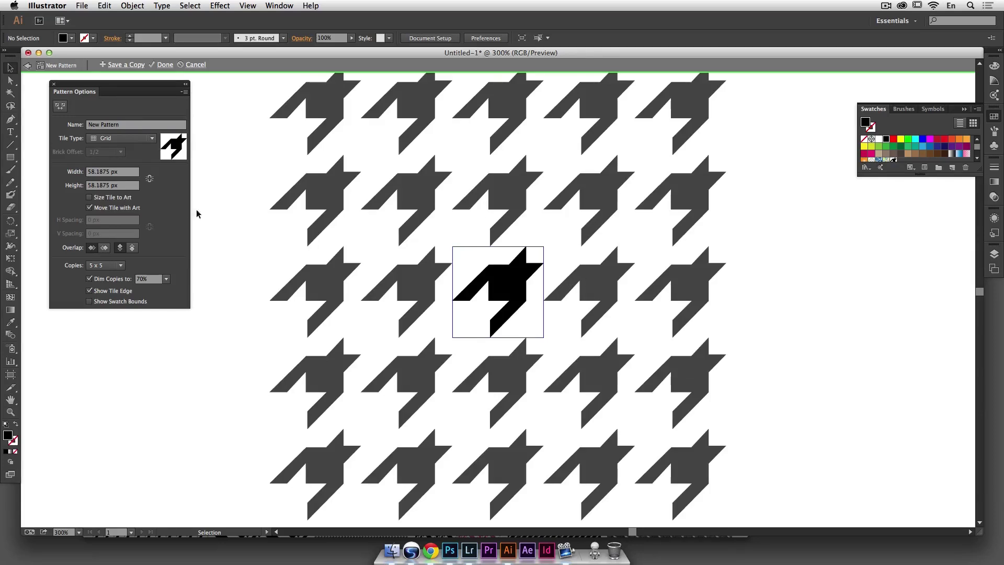
Step: Try pattern tile sizes of 40 × 40 px, then 45 × 45 px
double_click(124, 173)
click(124, 174)
text(40)
key(Tab)
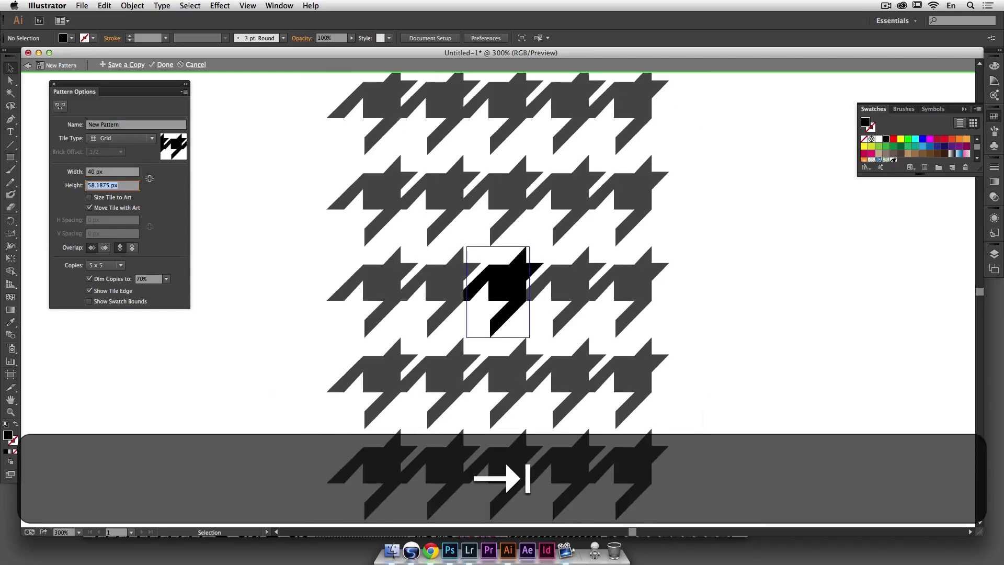
text(40)
key(shift+Tab)
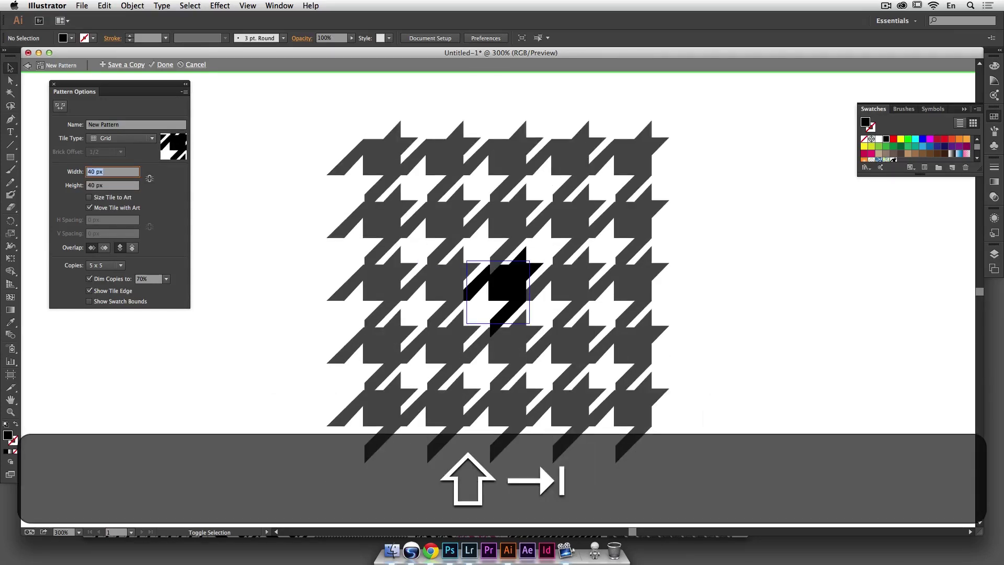
text(45)
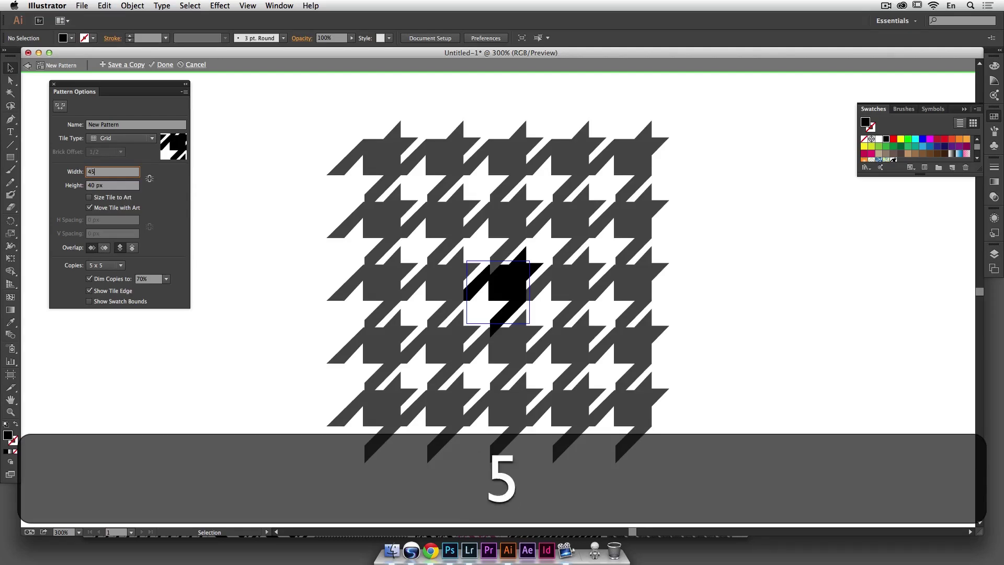
key(Tab)
text(45)
key(Tab)
Step: Nudge the tile width and height up to 47 px each
key(shift+Tab)
key(shift+Tab)
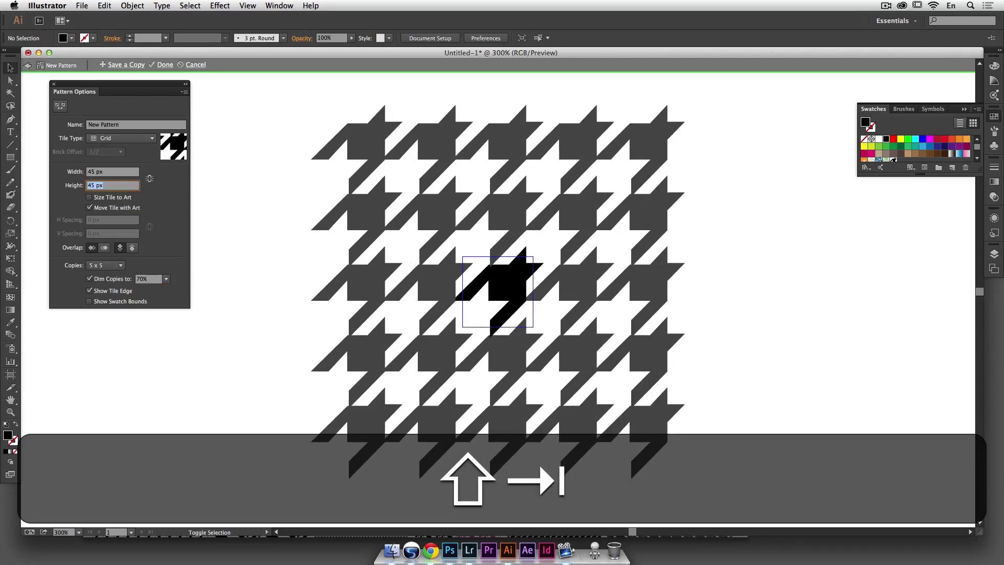
key(Up)
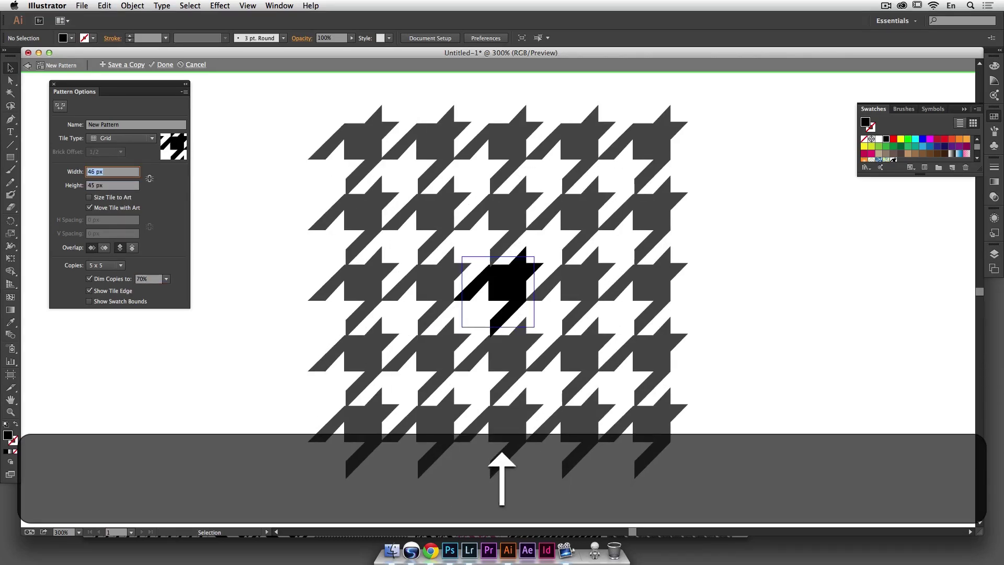
key(Up)
key(Down)
key(Up)
key(Tab)
key(Up)
key(Up)
key(Up)
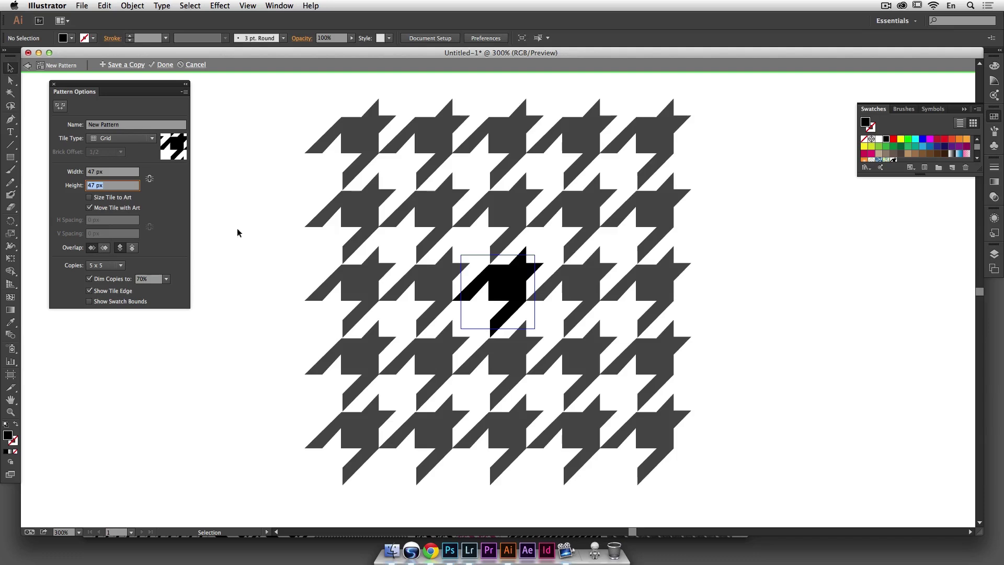
Step: Finish the pattern and draw a roughly 498 × 423 px rectangle on the artboard's left side
click(164, 65)
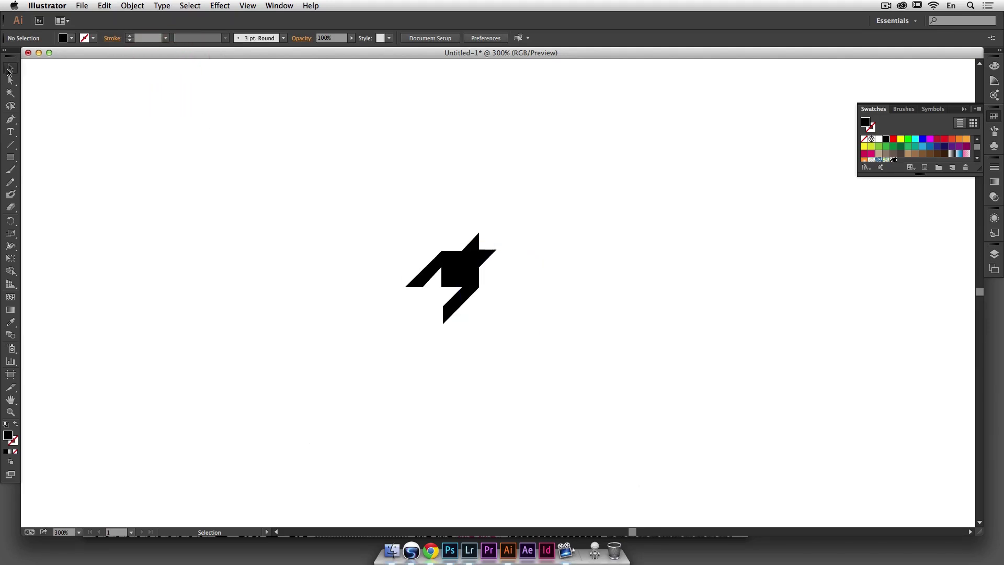
key(super+minus)
key(super+minus)
key(super+minus)
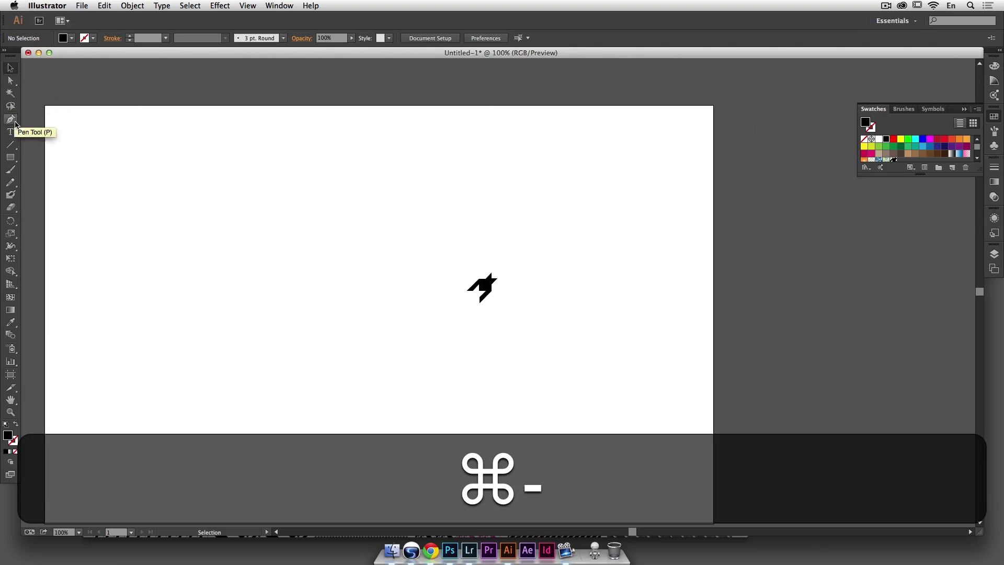
click(10, 157)
drag(154, 170, 412, 397)
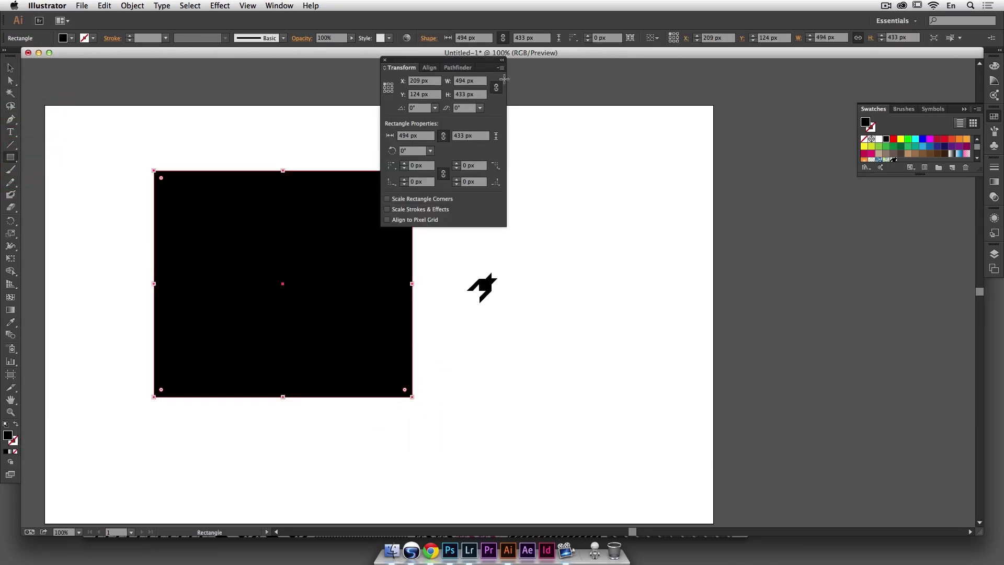
click(385, 59)
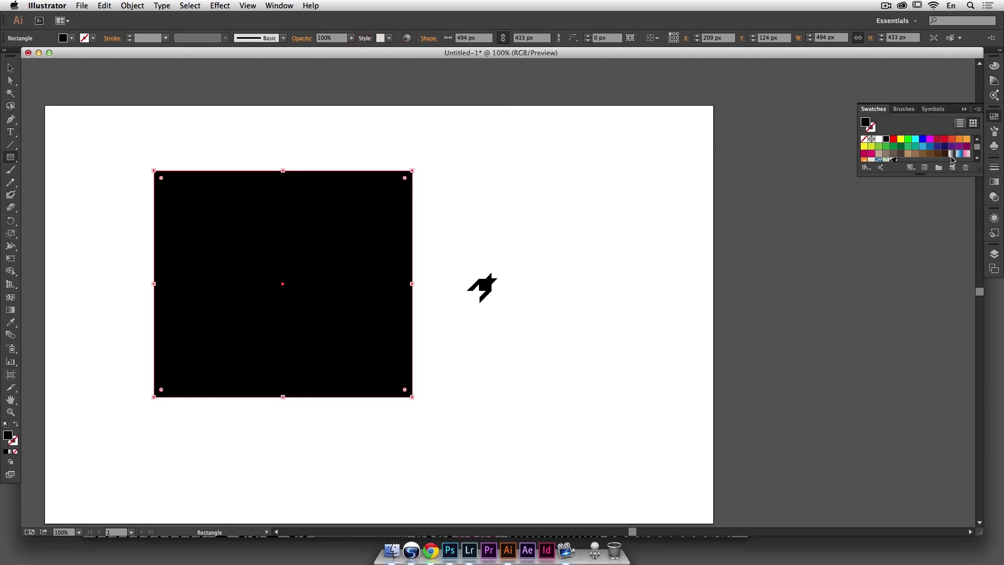
Step: Fill the rectangle with the new houndstooth pattern swatch and adjust its corner
scroll(908, 156, down, 1)
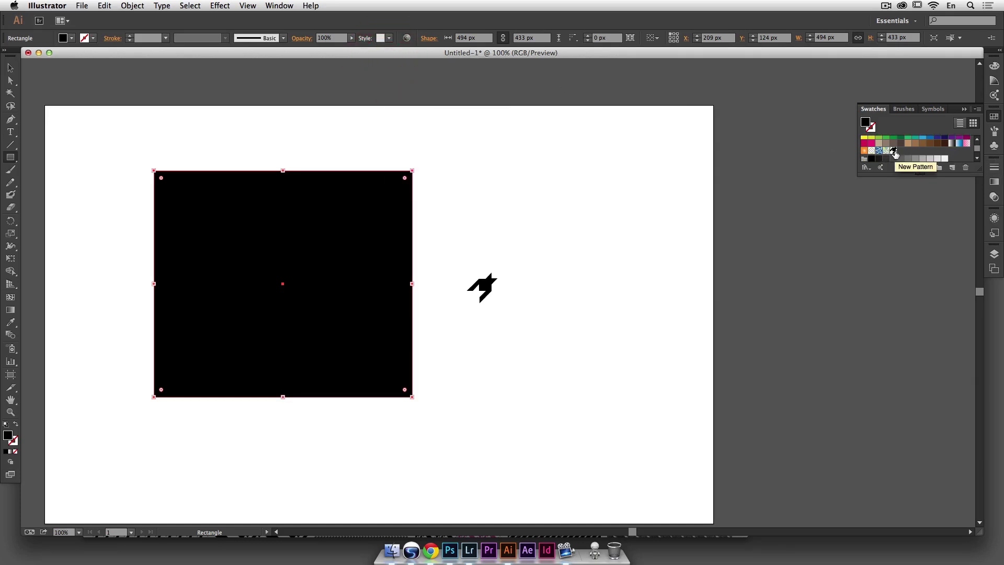
click(894, 151)
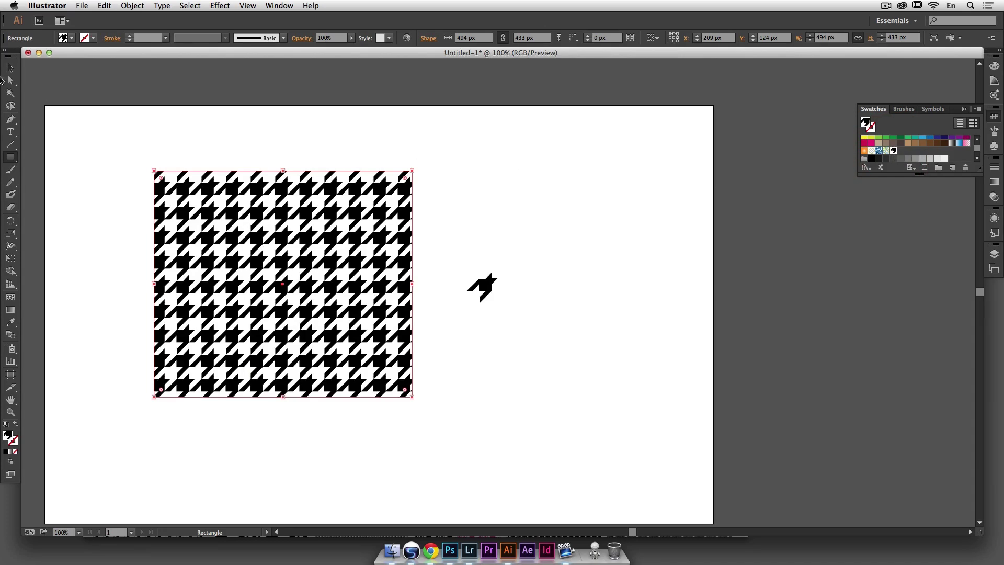
click(11, 64)
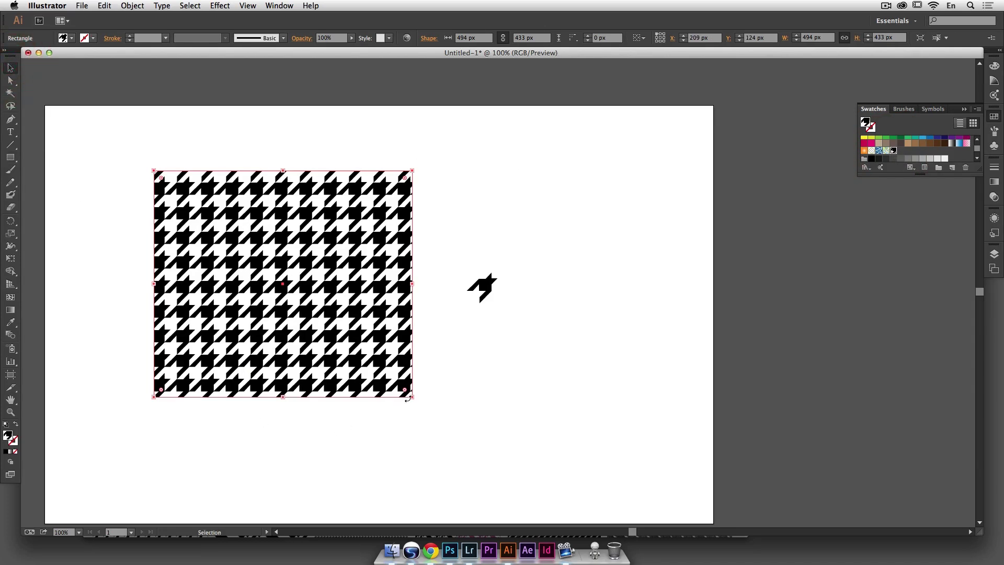
mouse_move(410, 398)
mouse_down()
mouse_move(457, 438)
mouse_move(413, 391)
mouse_up()
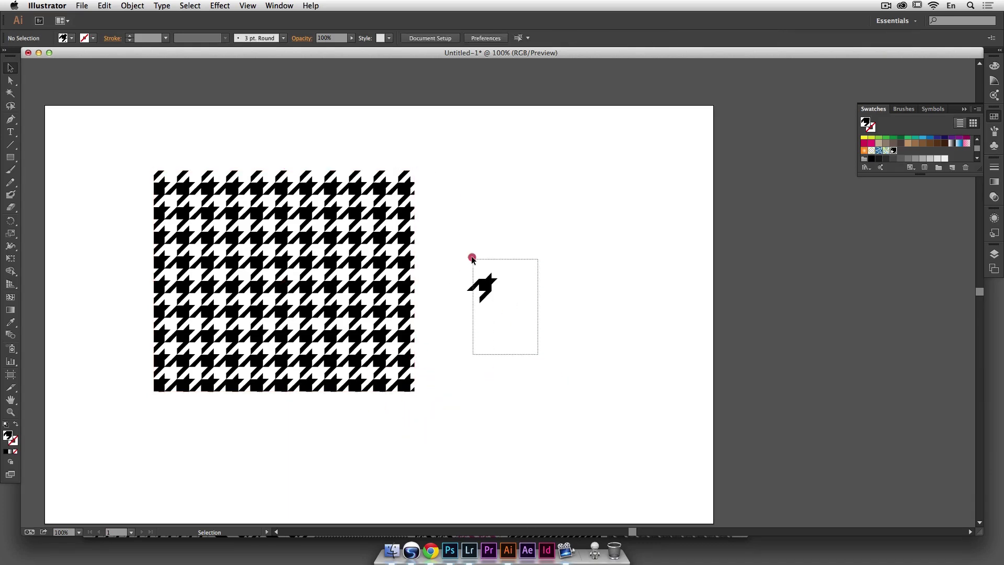
drag(472, 260, 472, 260)
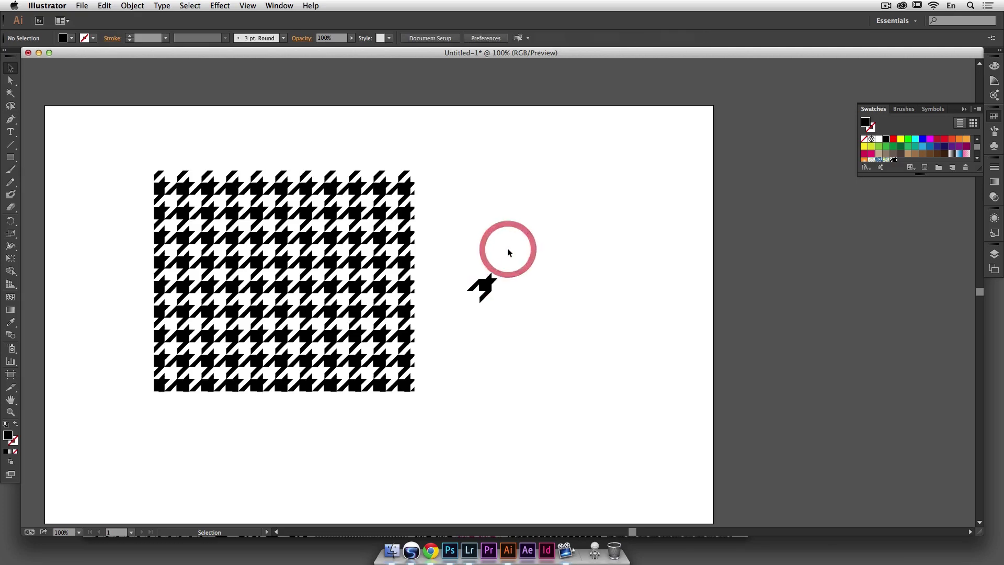